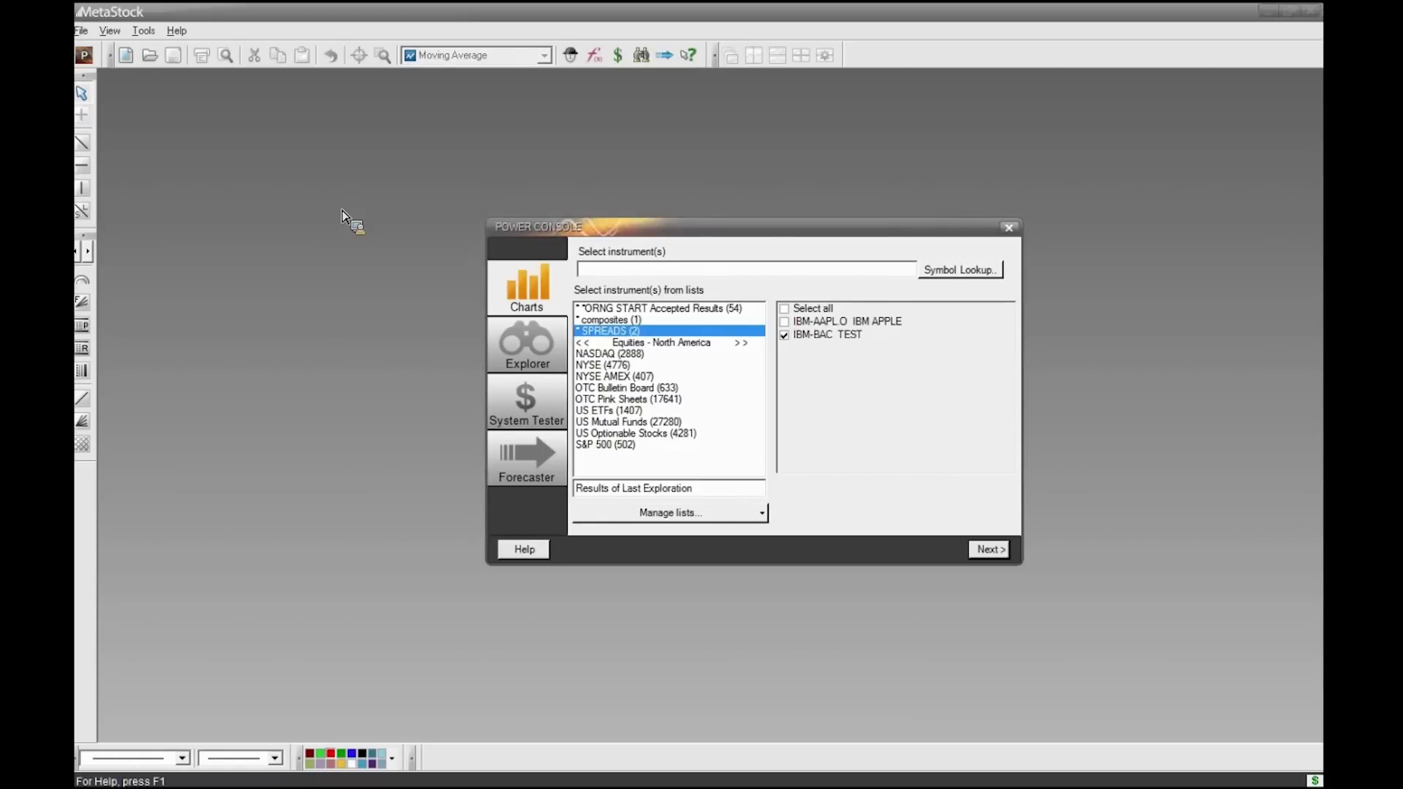
Step: Dock the Eikon command bar to the top and reposition the Power Console below it
right_click(702, 18)
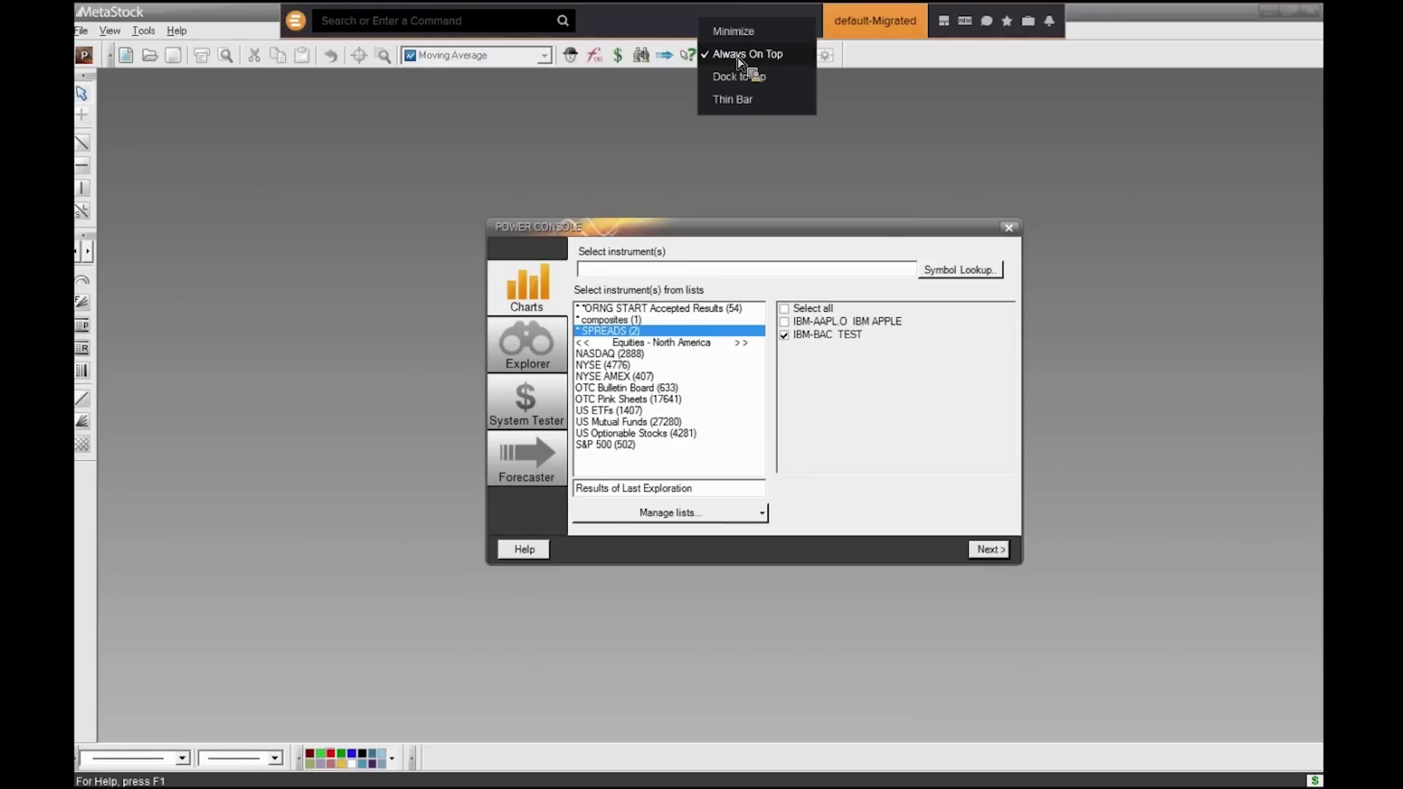
click(740, 76)
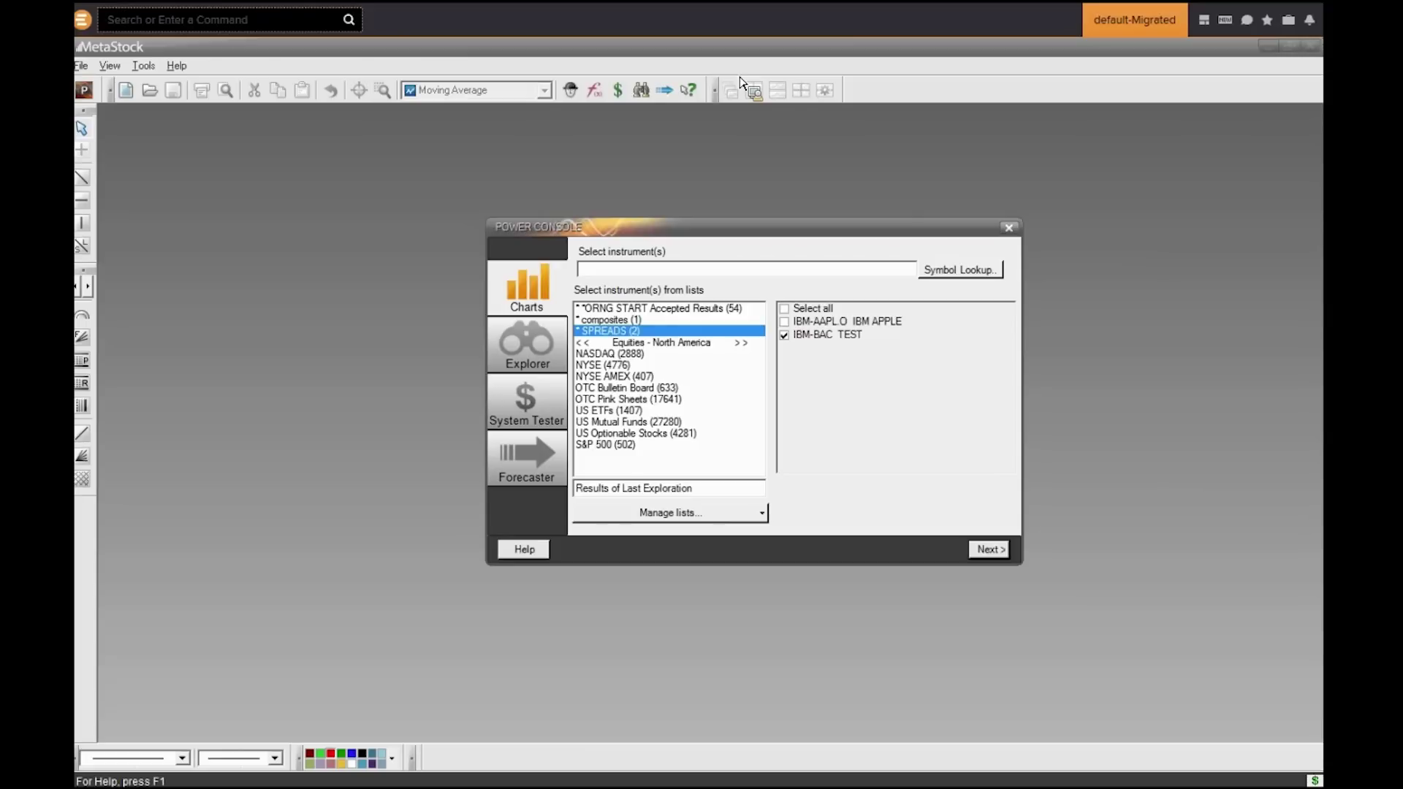
drag(740, 79, 665, 283)
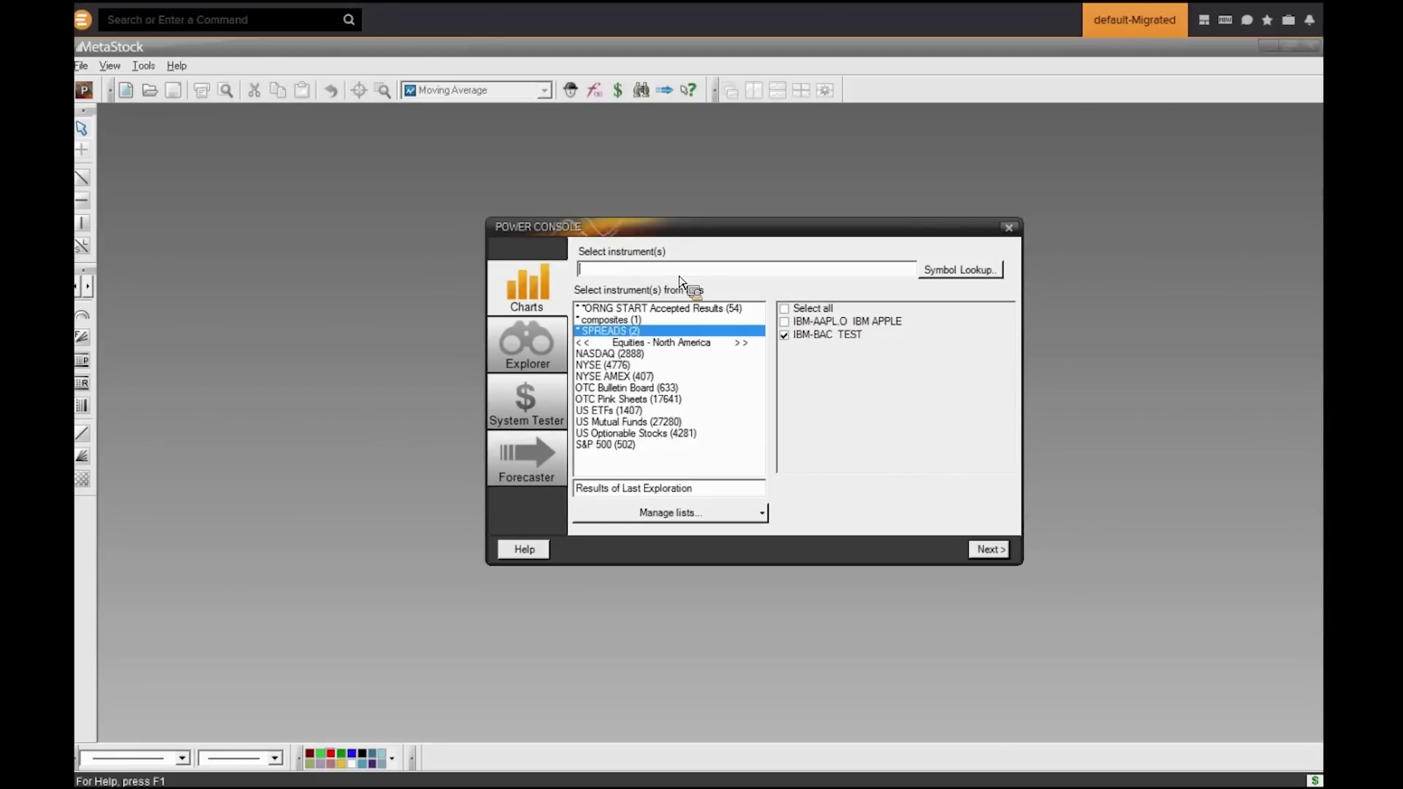
Step: Enter aapl.o and amzn.o as the instruments and advance to the Chart Options page
text(aapl.o)
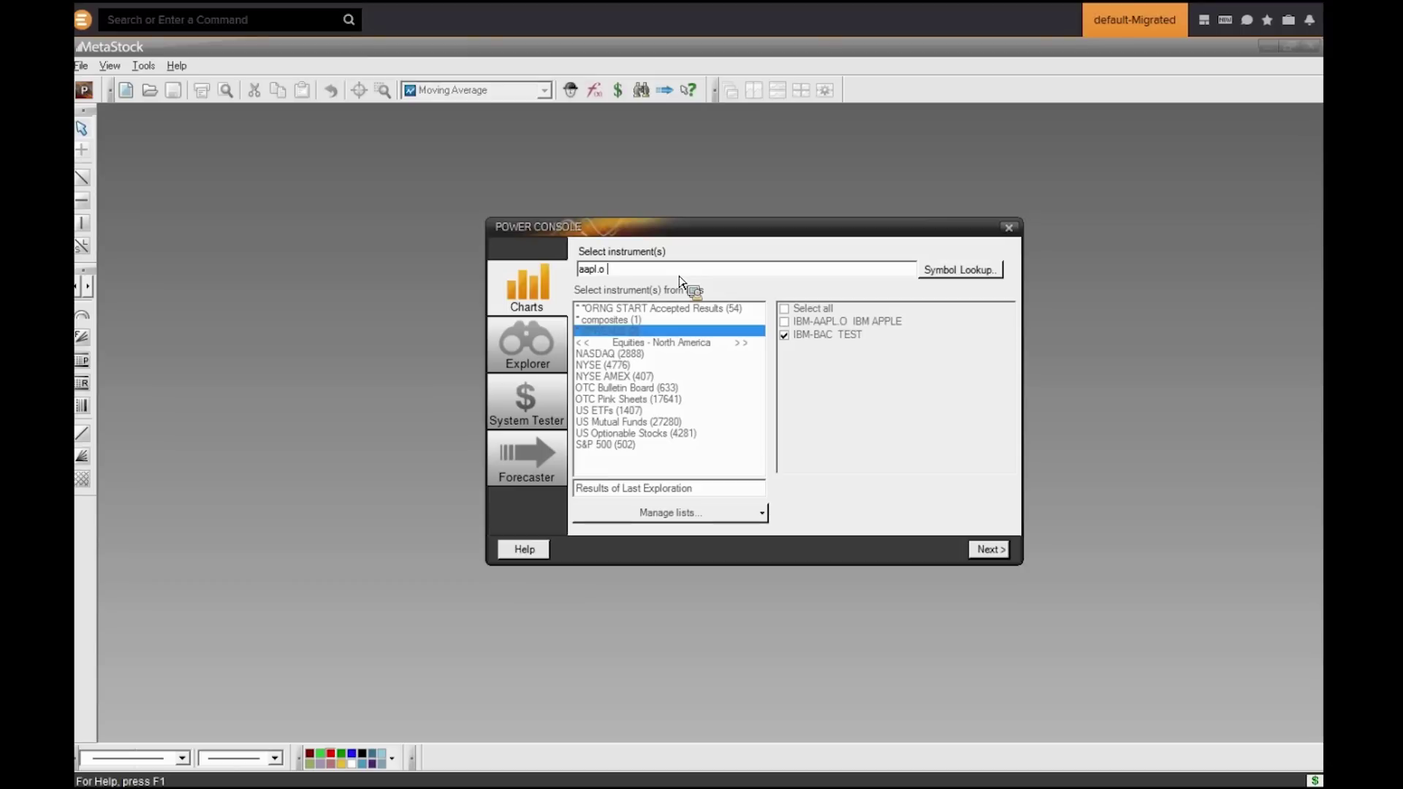
text(amzn.o)
drag(744, 228, 722, 194)
click(966, 516)
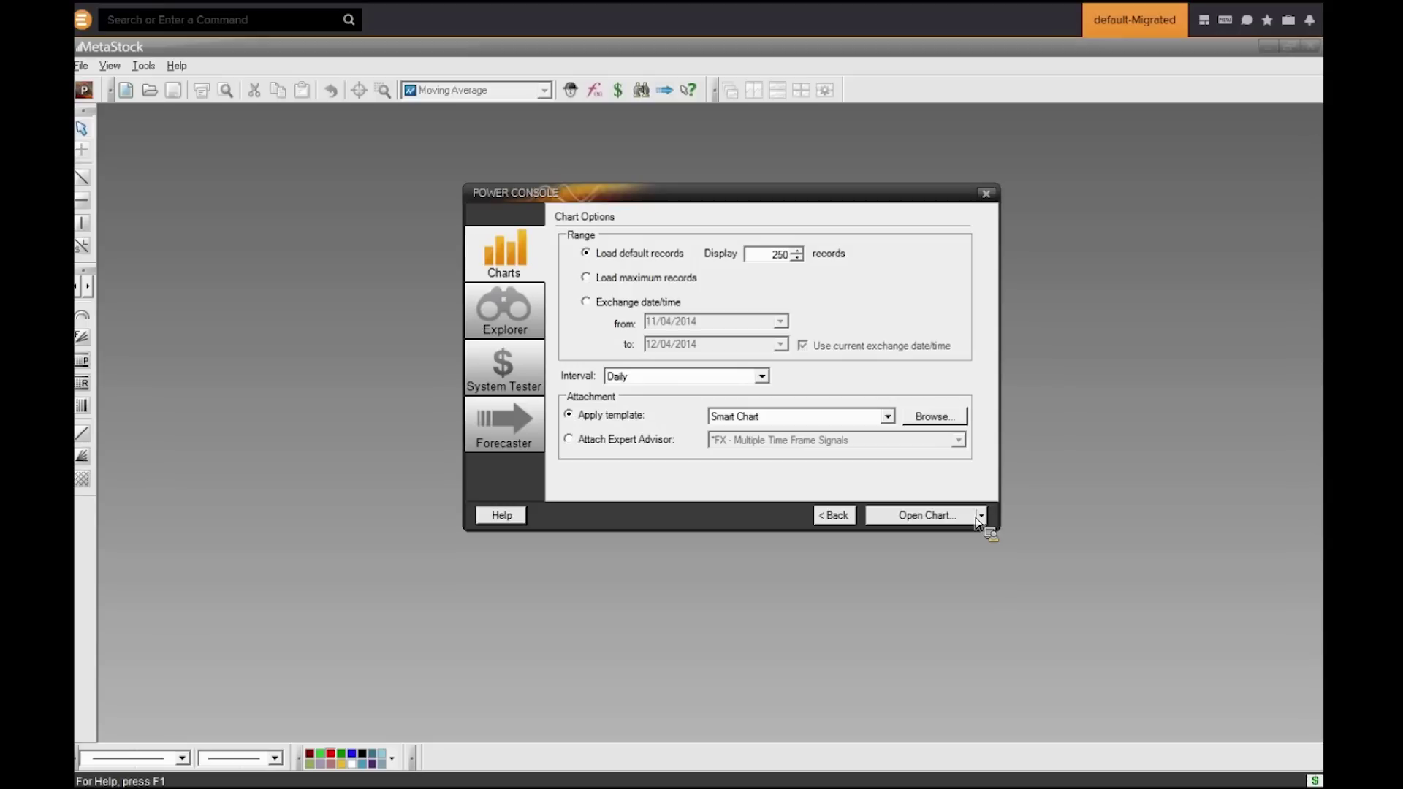
Step: Apply the Bttk - LC Option template and open the Apple and Amazon daily charts
click(887, 416)
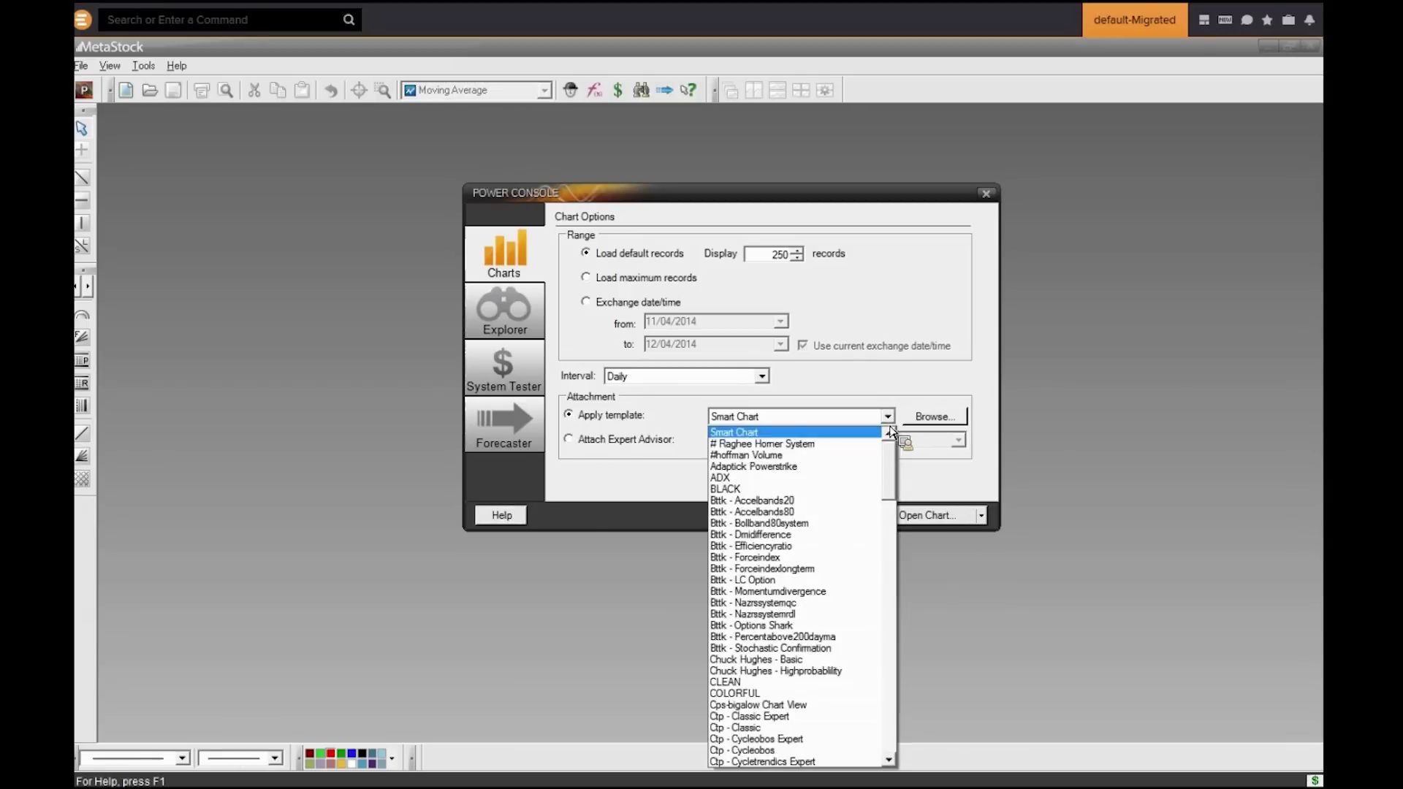
scroll(840, 482, down, 1)
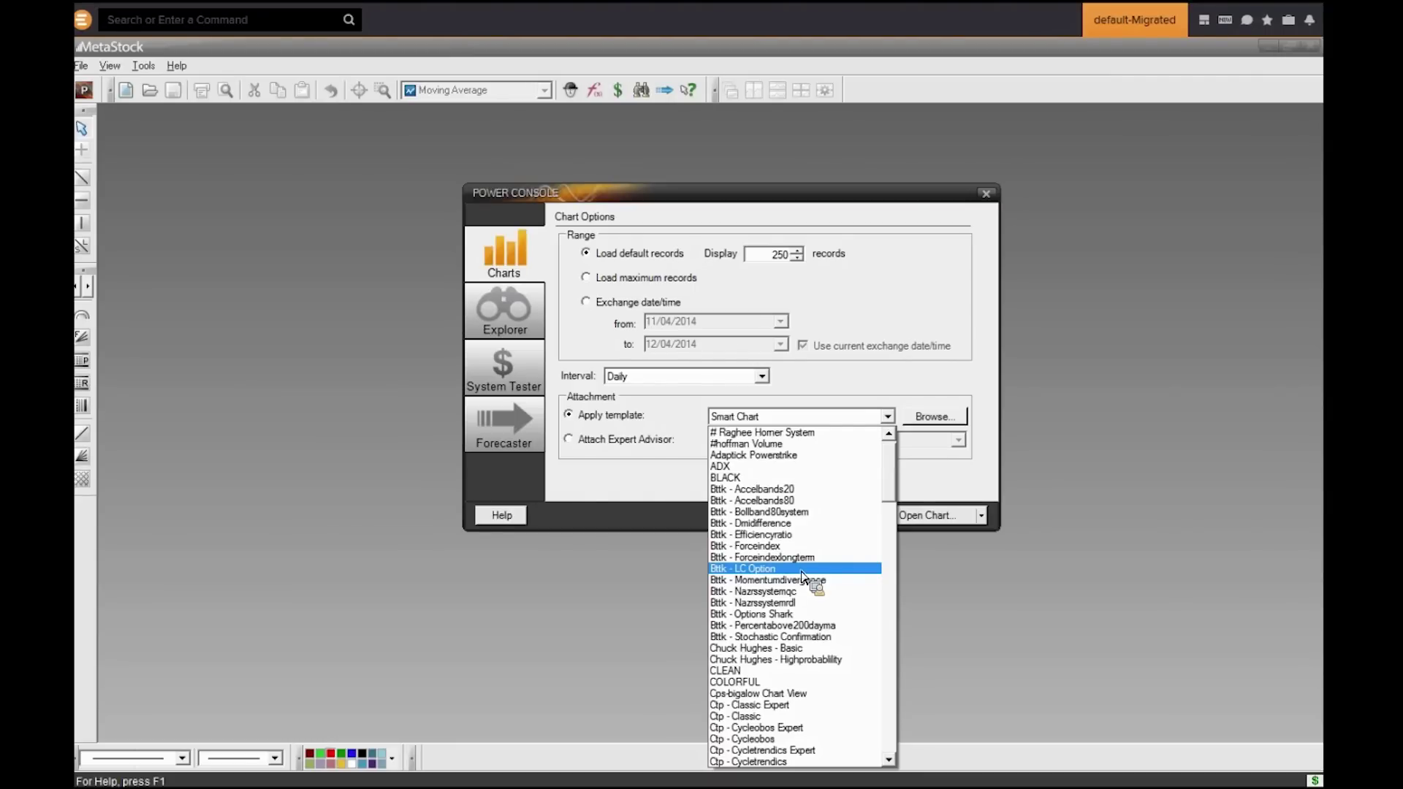
click(803, 569)
click(930, 515)
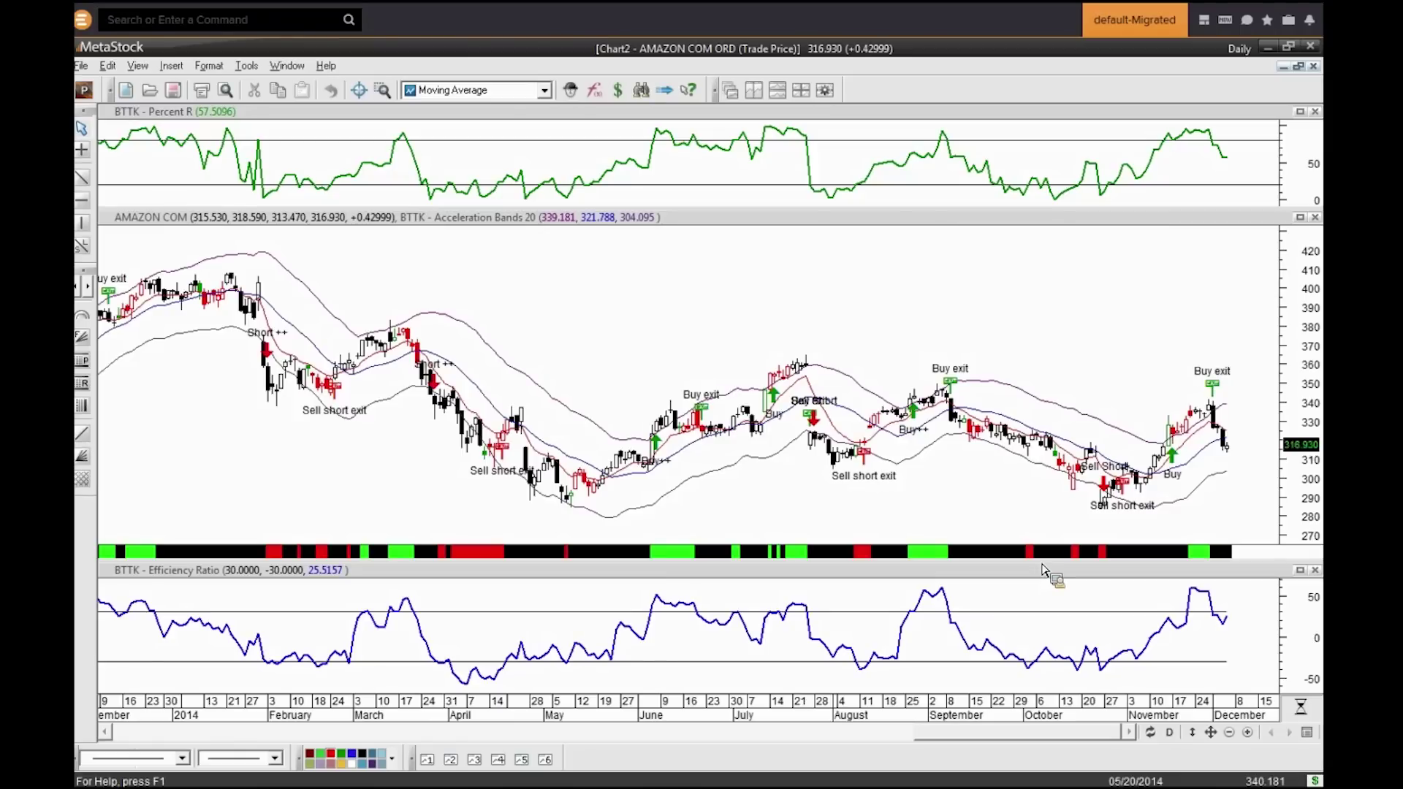
Step: Zoom the Amazon chart out back to September 2013 and restore it from maximized view
mouse_move(673, 426)
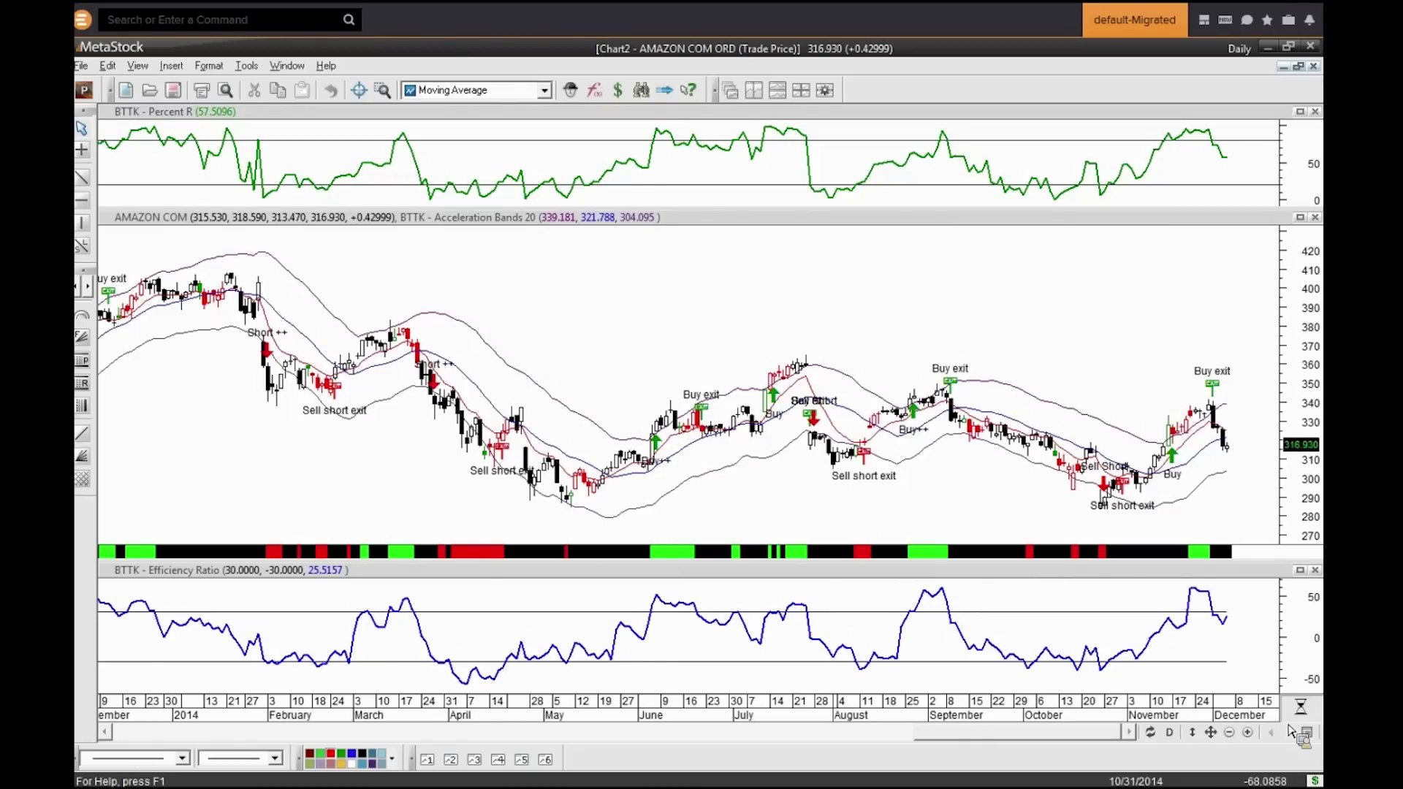
click(1241, 737)
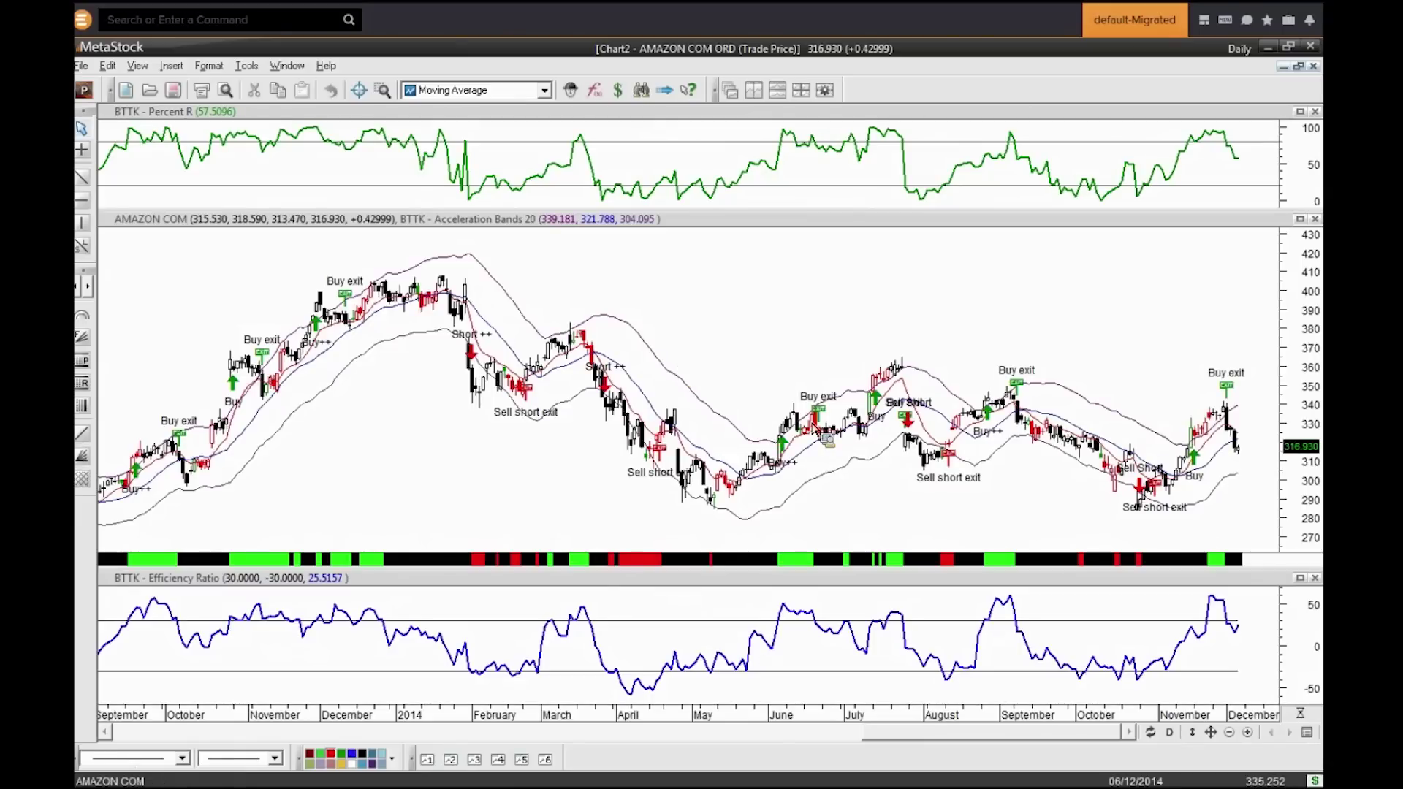
mouse_move(789, 443)
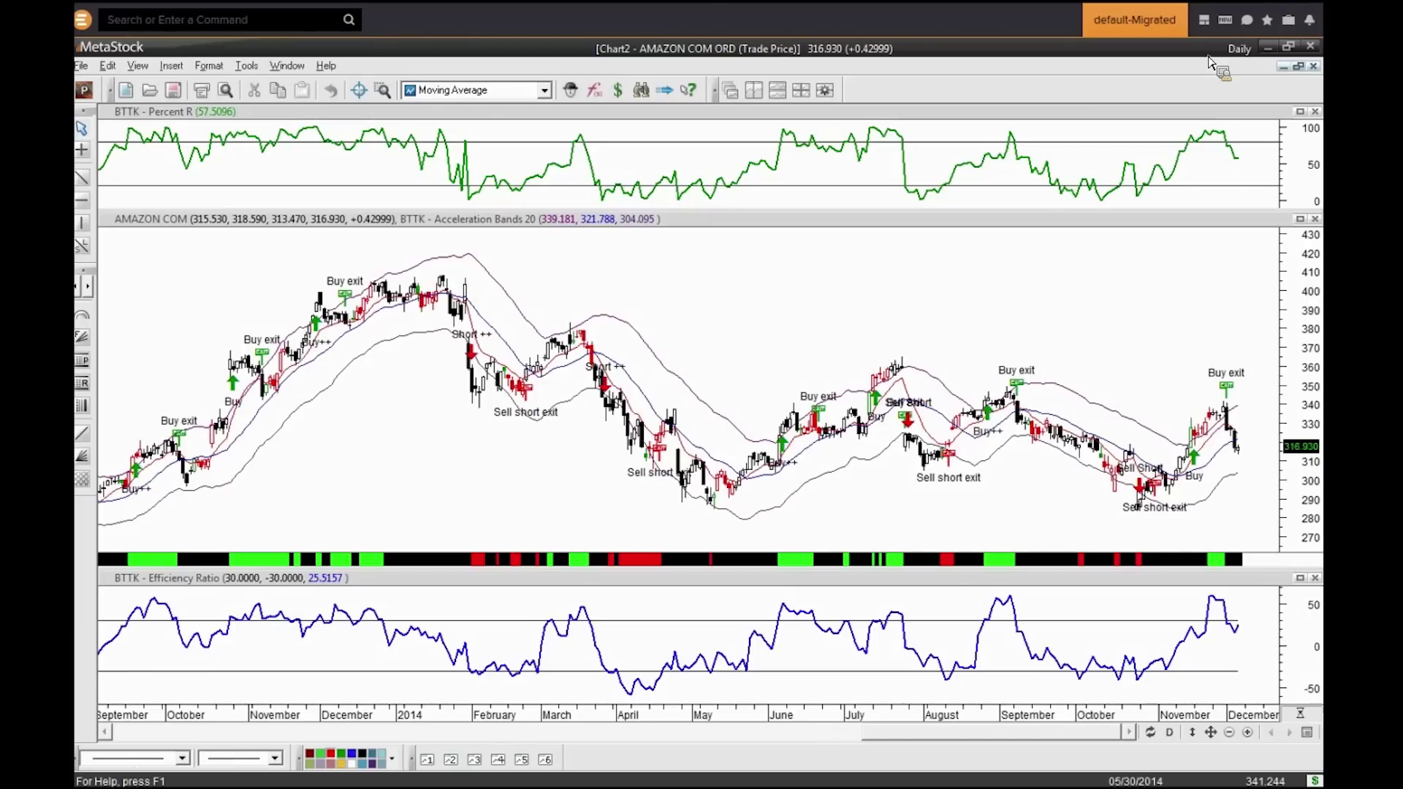
click(1298, 66)
Step: Tile the Apple and Amazon charts side by side and zoom Apple in to recent months
click(753, 90)
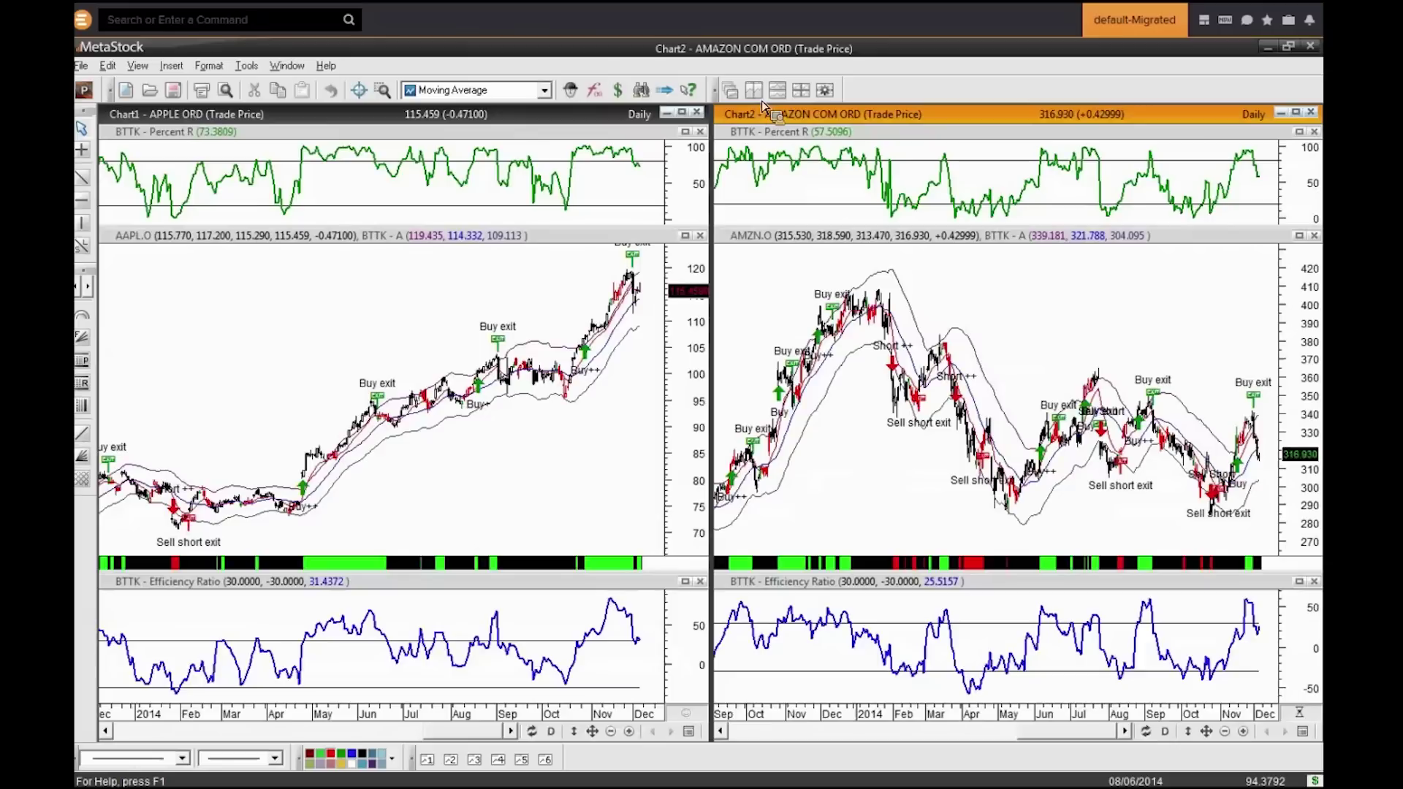
click(630, 732)
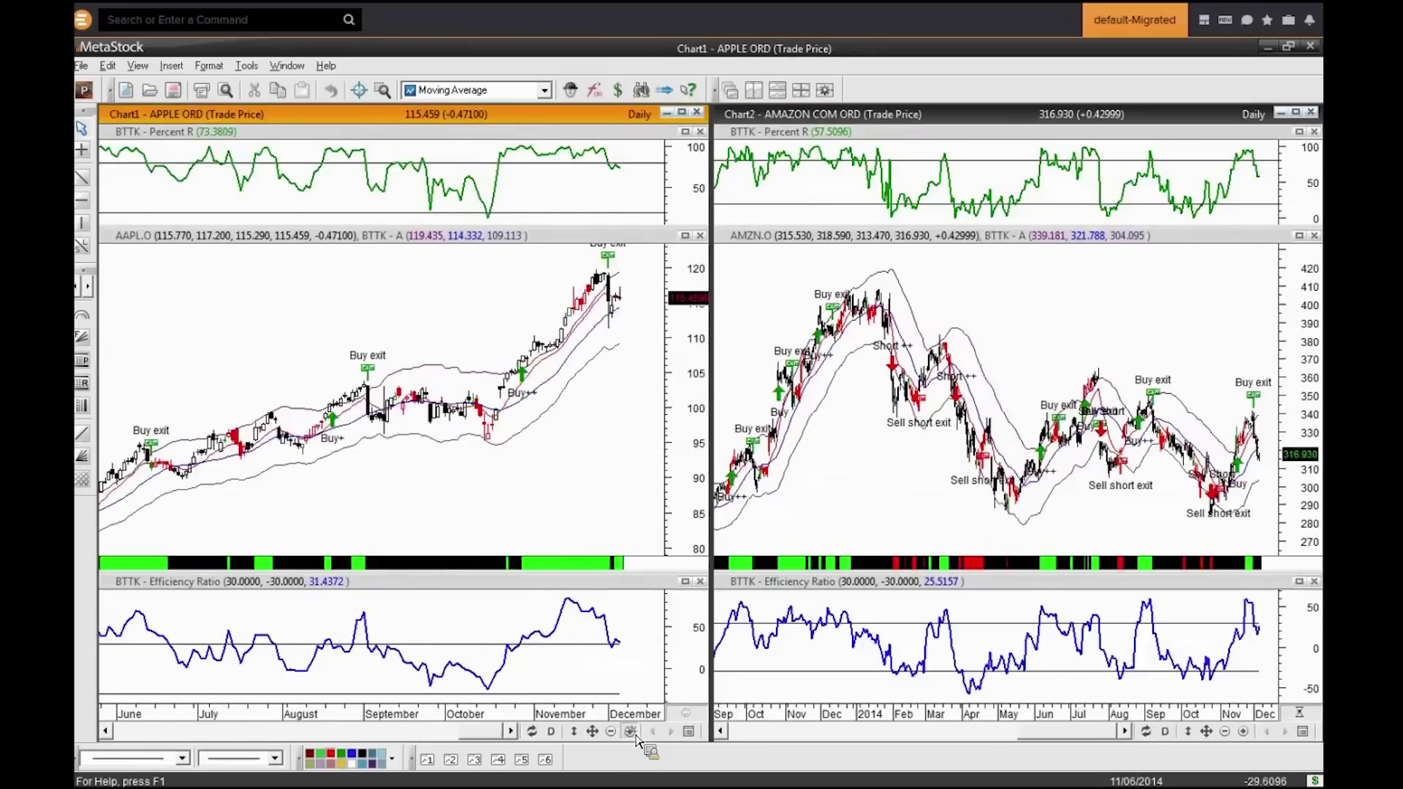
click(635, 737)
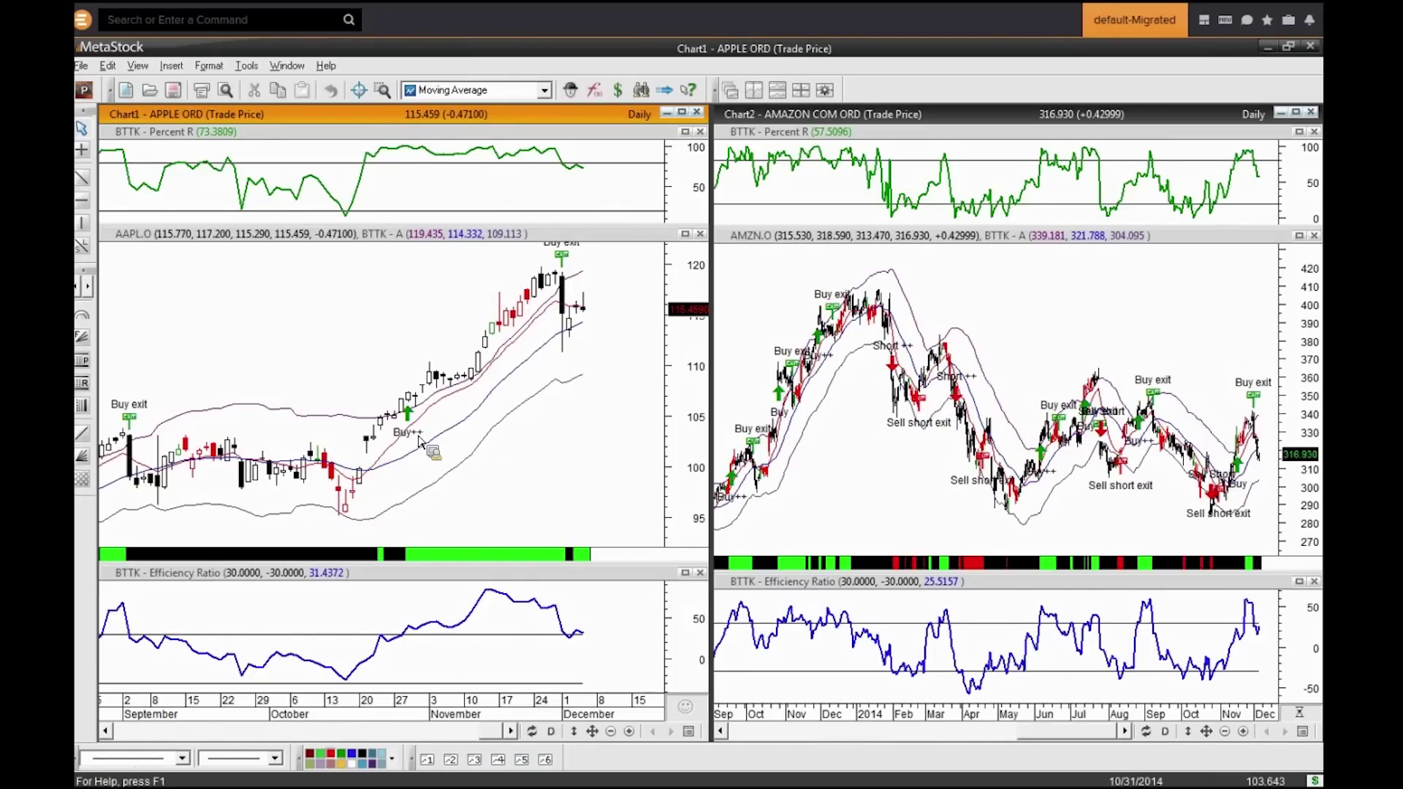
Step: Scroll the Apple chart back about four weeks so it ends in mid-November
mouse_move(422, 439)
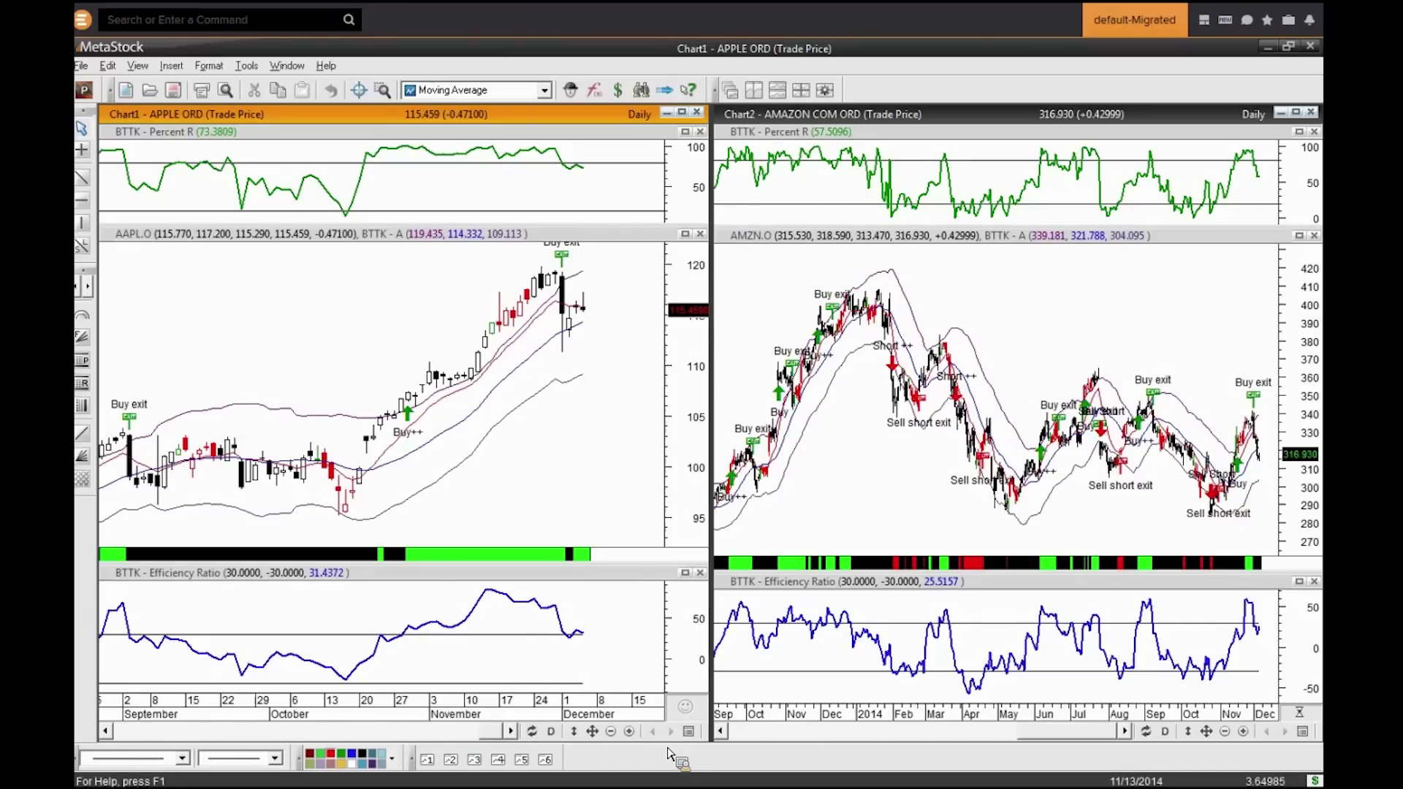
scroll(523, 480, up, 5)
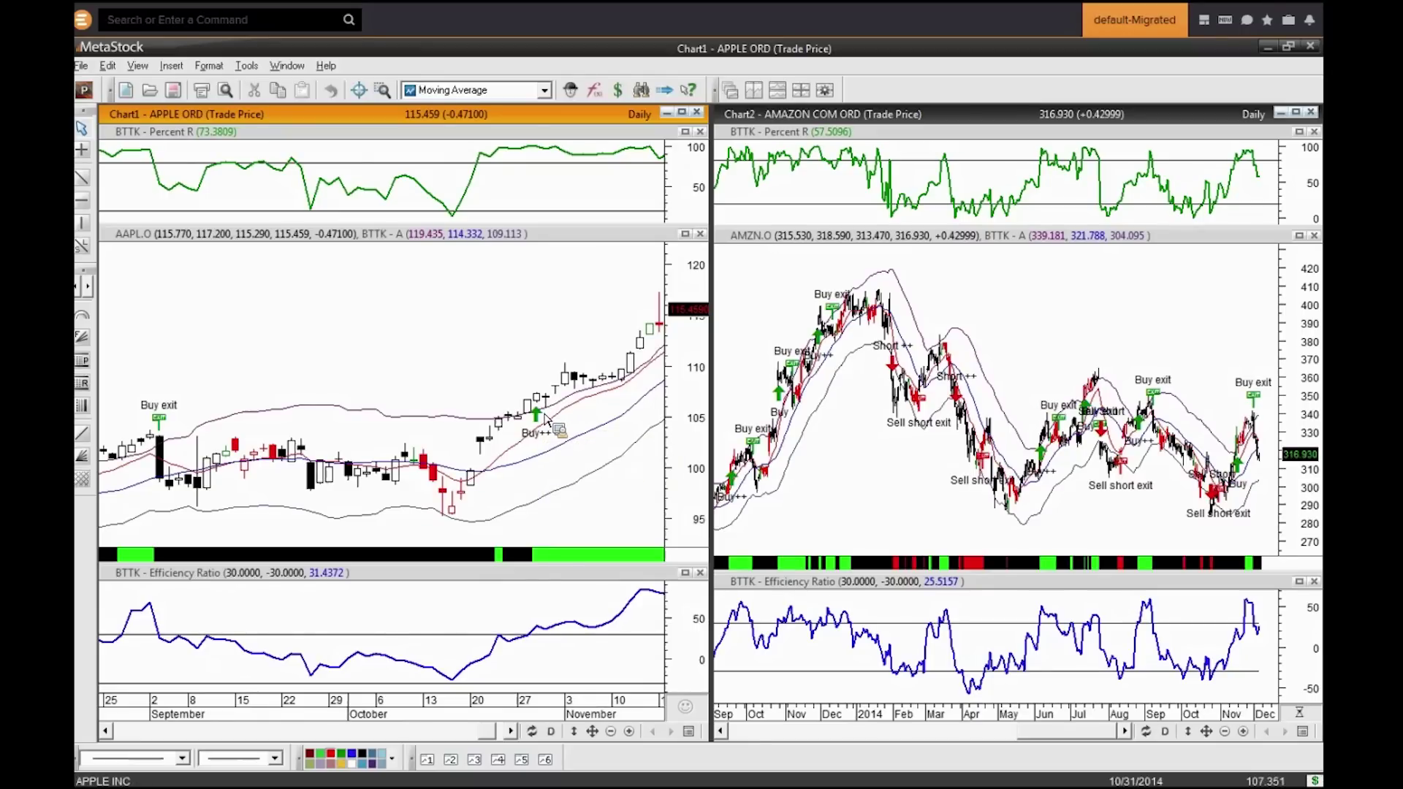
mouse_move(542, 406)
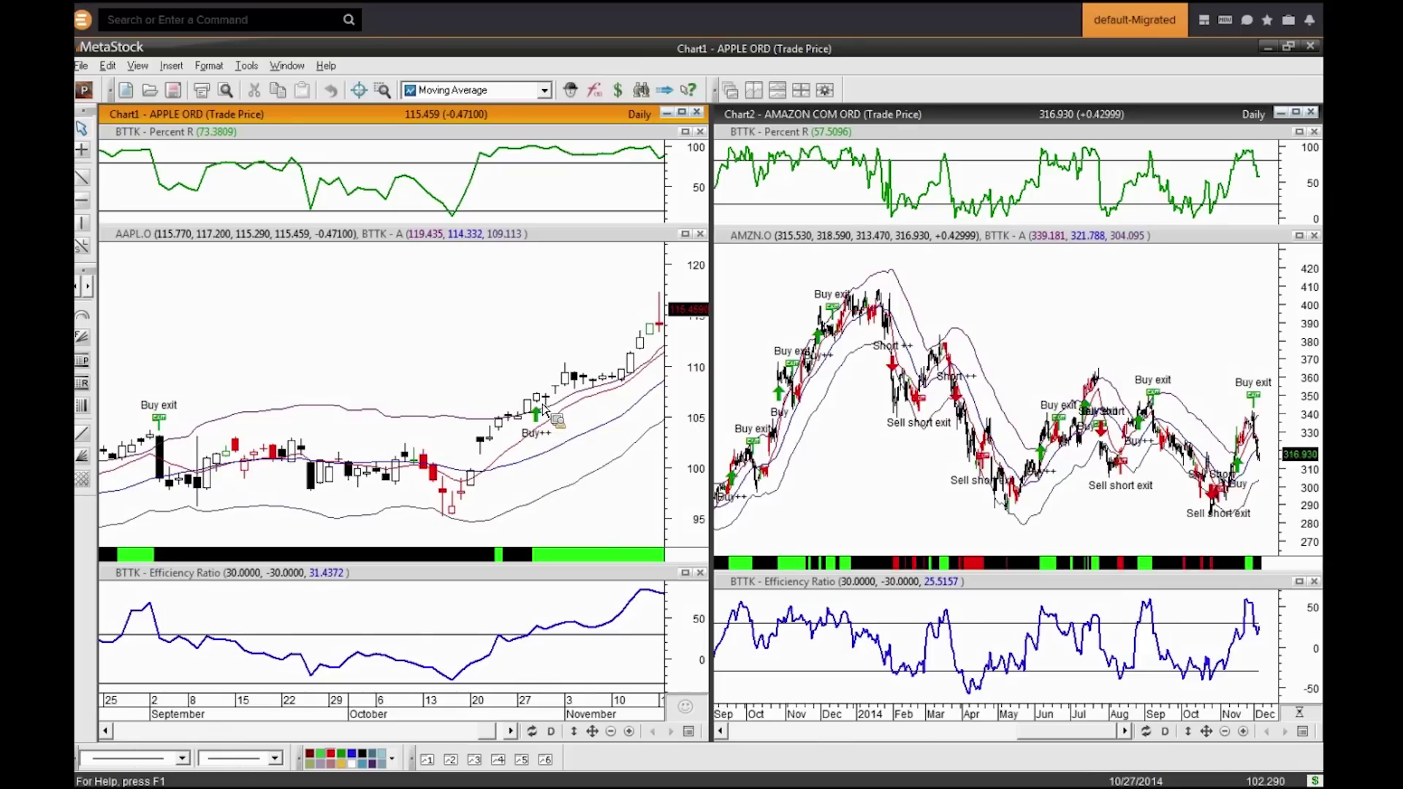
mouse_move(543, 448)
Step: Zoom the Apple chart in on October–mid-November, then back out one step
click(629, 732)
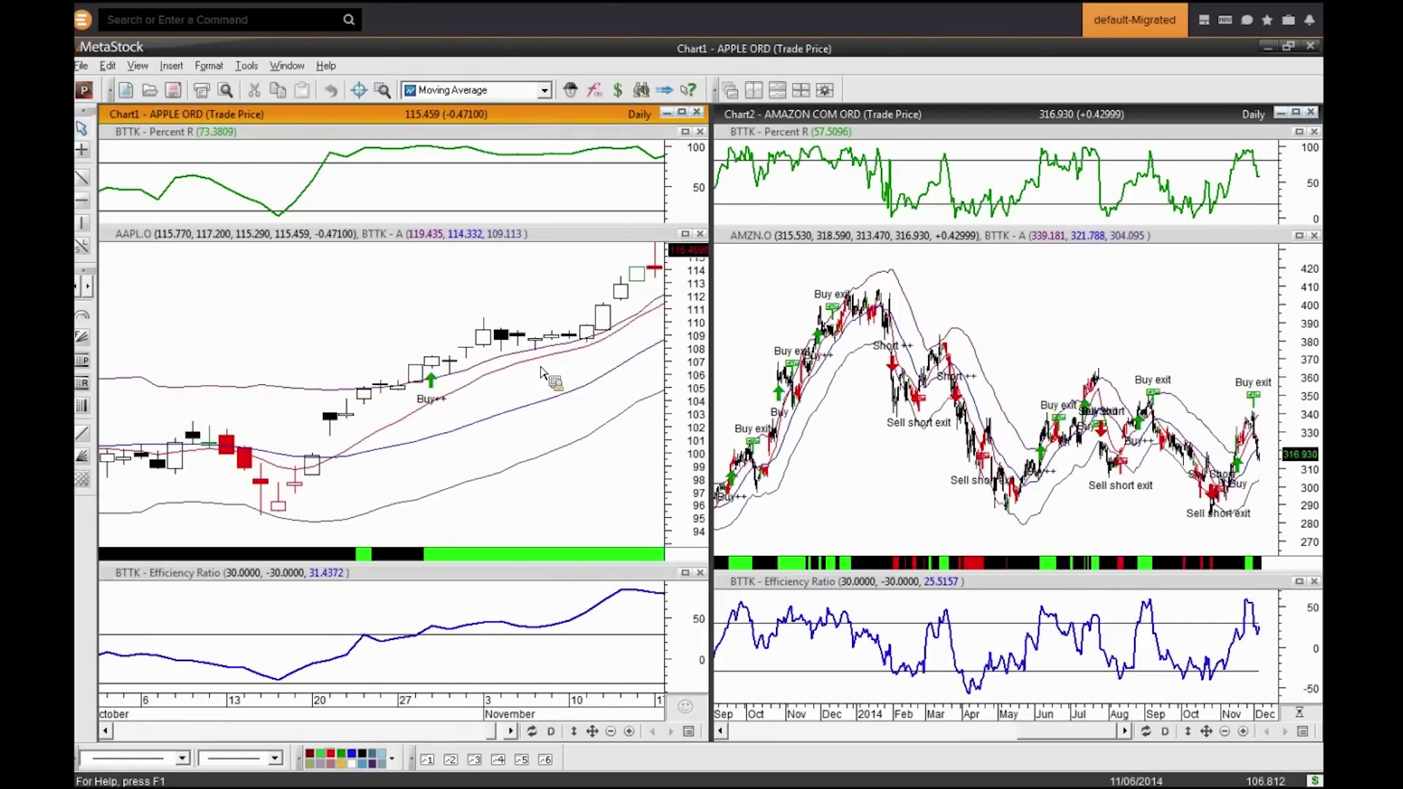
click(611, 732)
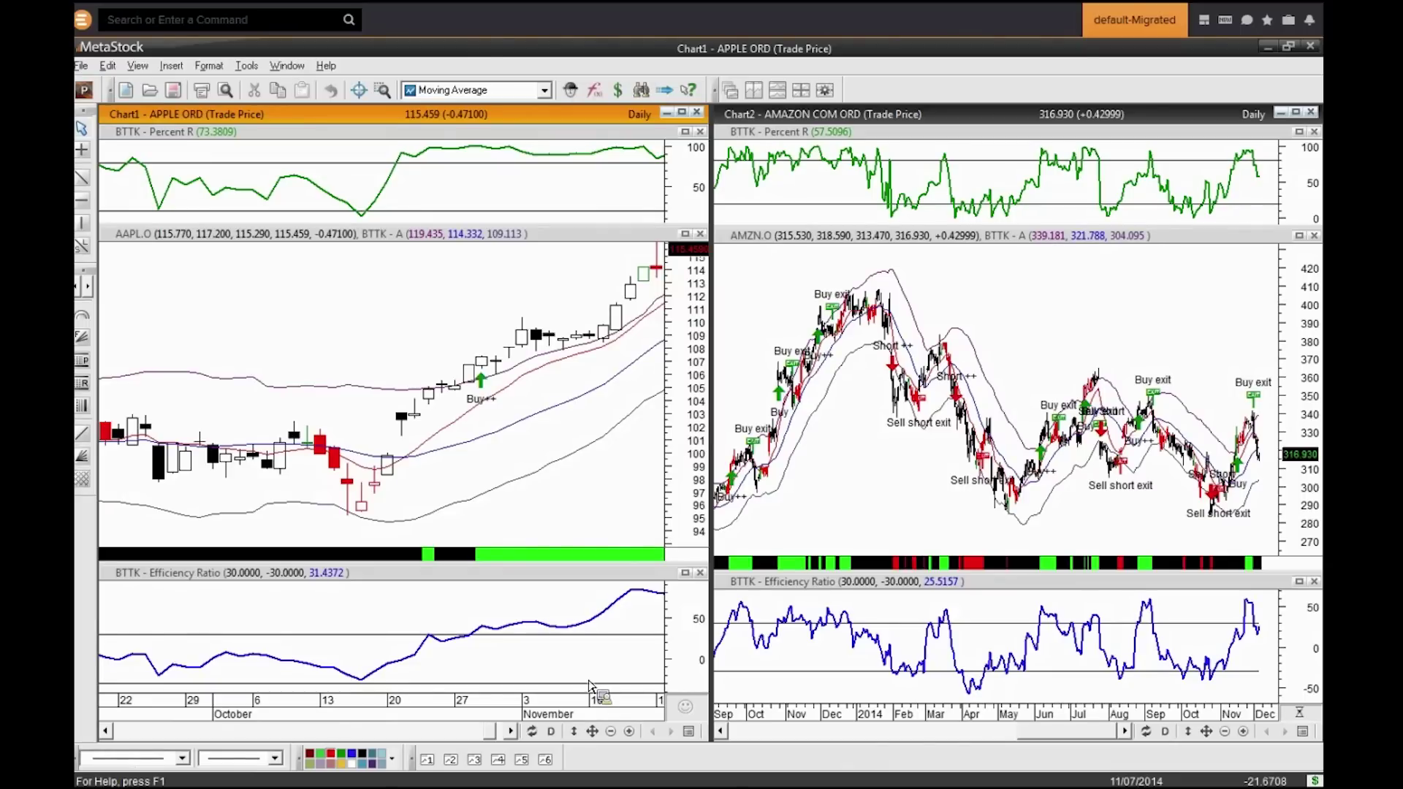
Step: Zoom the Apple chart out repeatedly until it covers February through November 2014
click(612, 732)
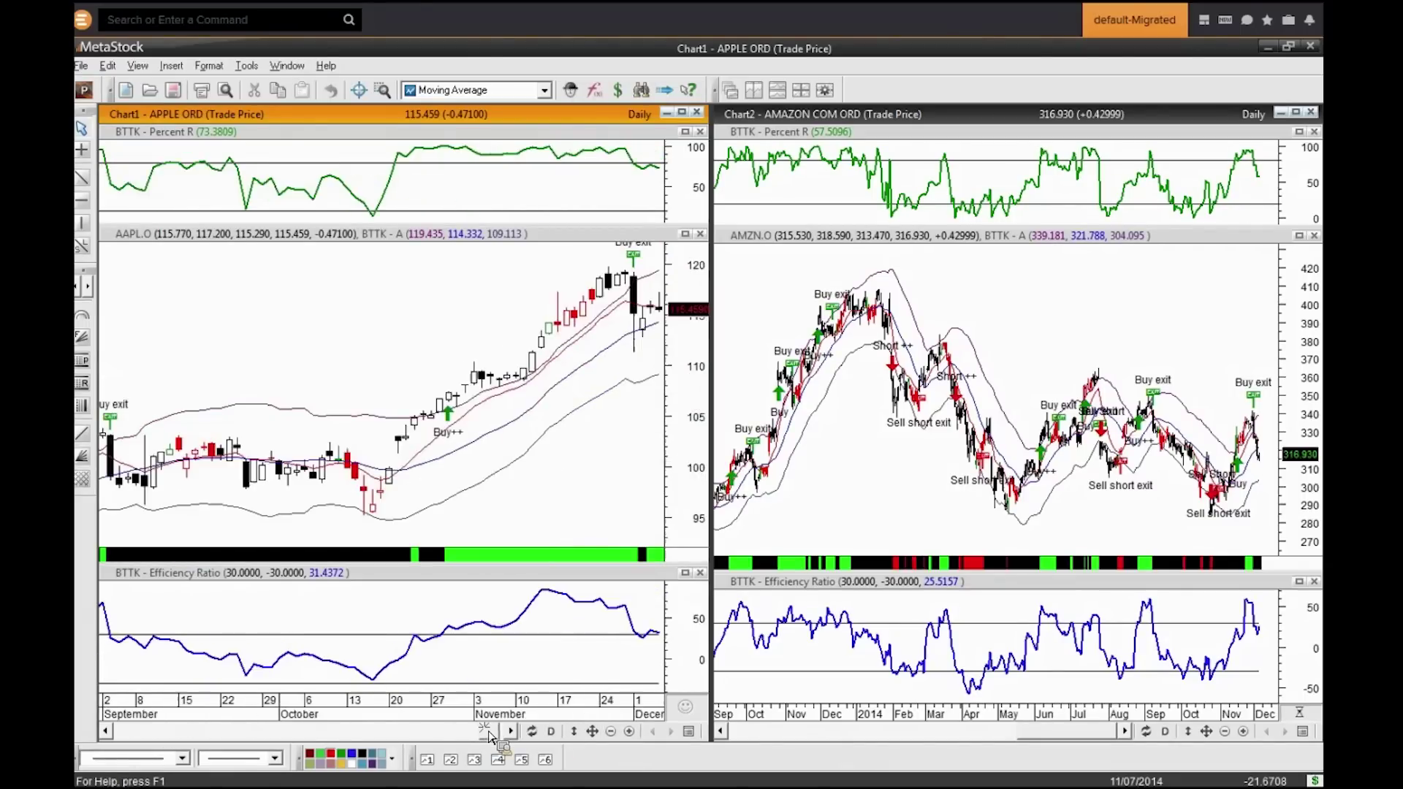
click(611, 732)
click(612, 732)
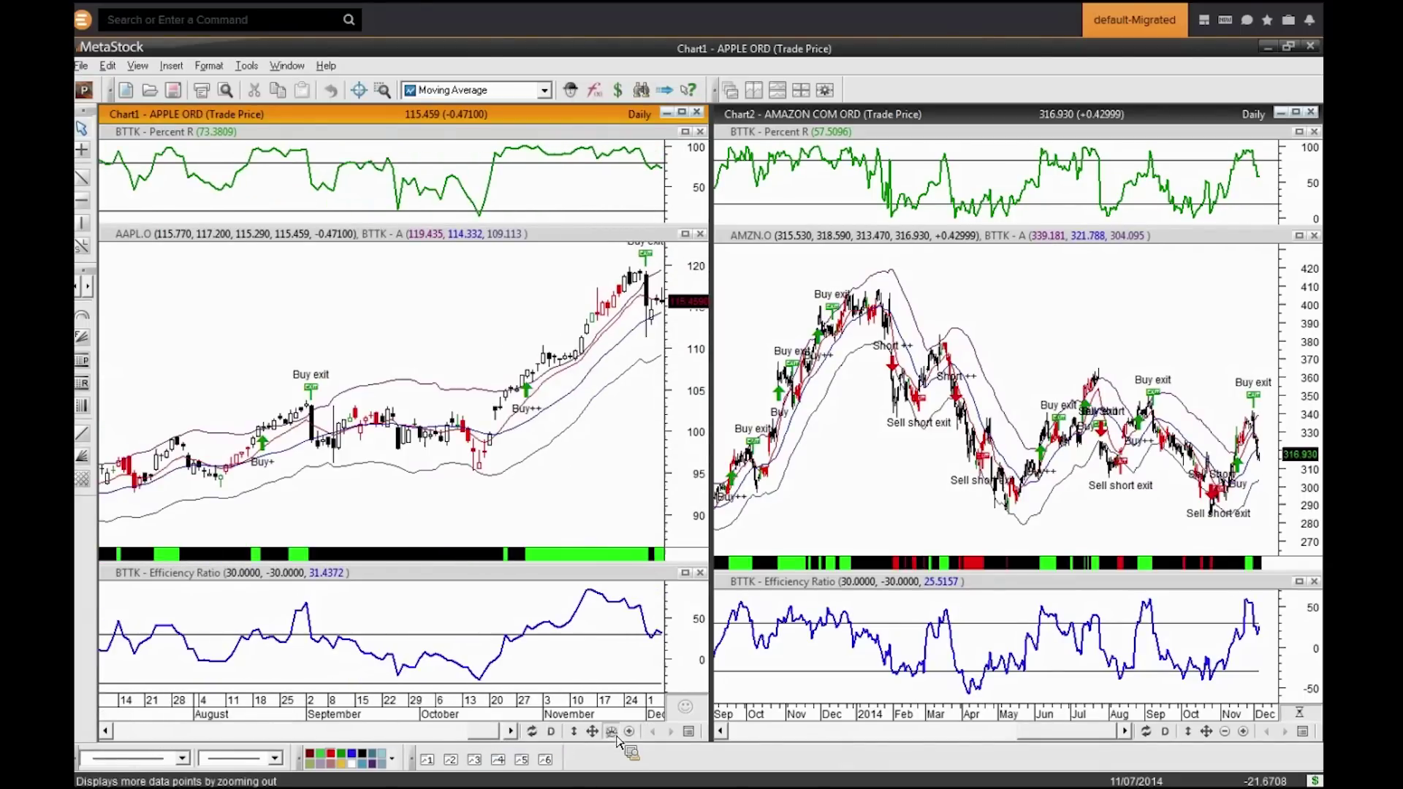
click(618, 739)
click(618, 739)
click(617, 739)
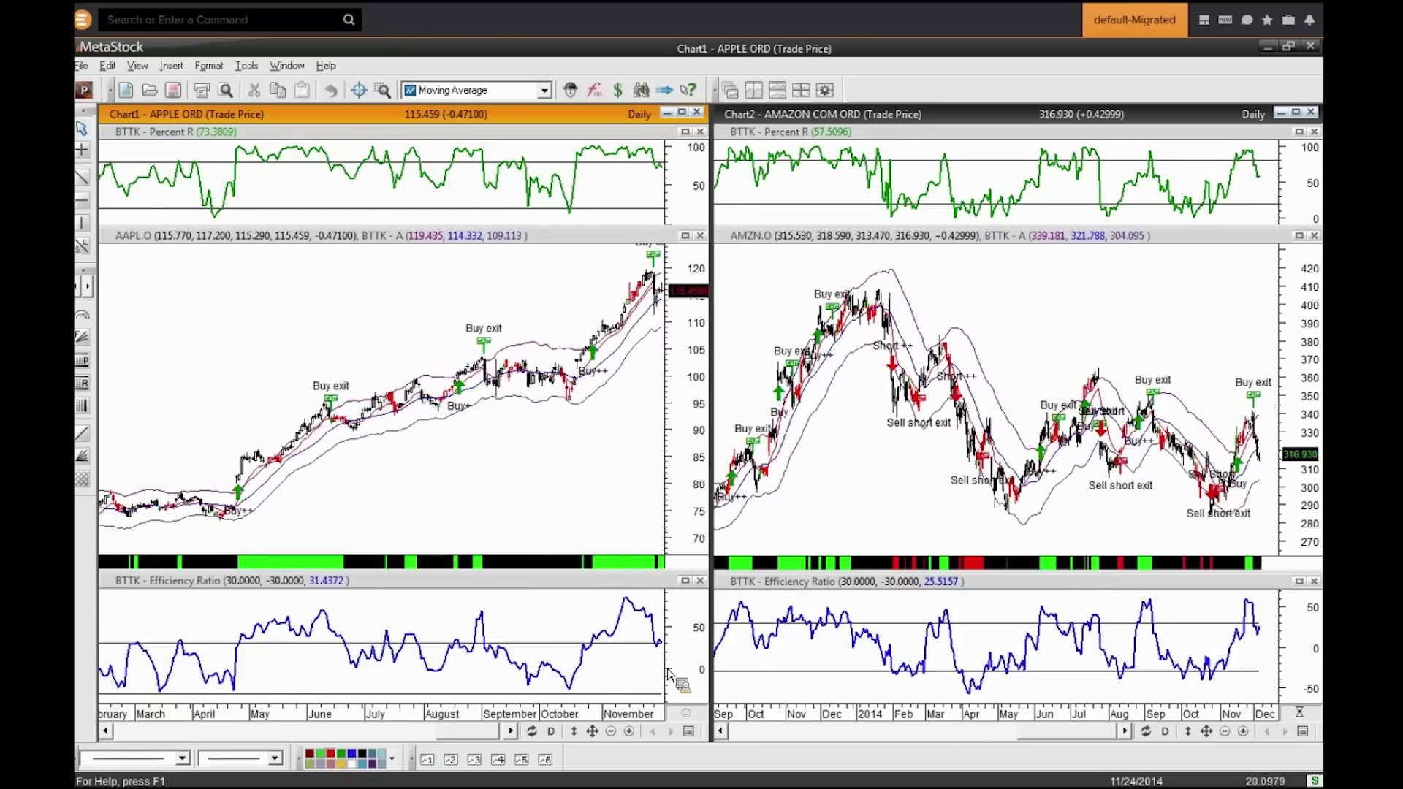
mouse_move(644, 651)
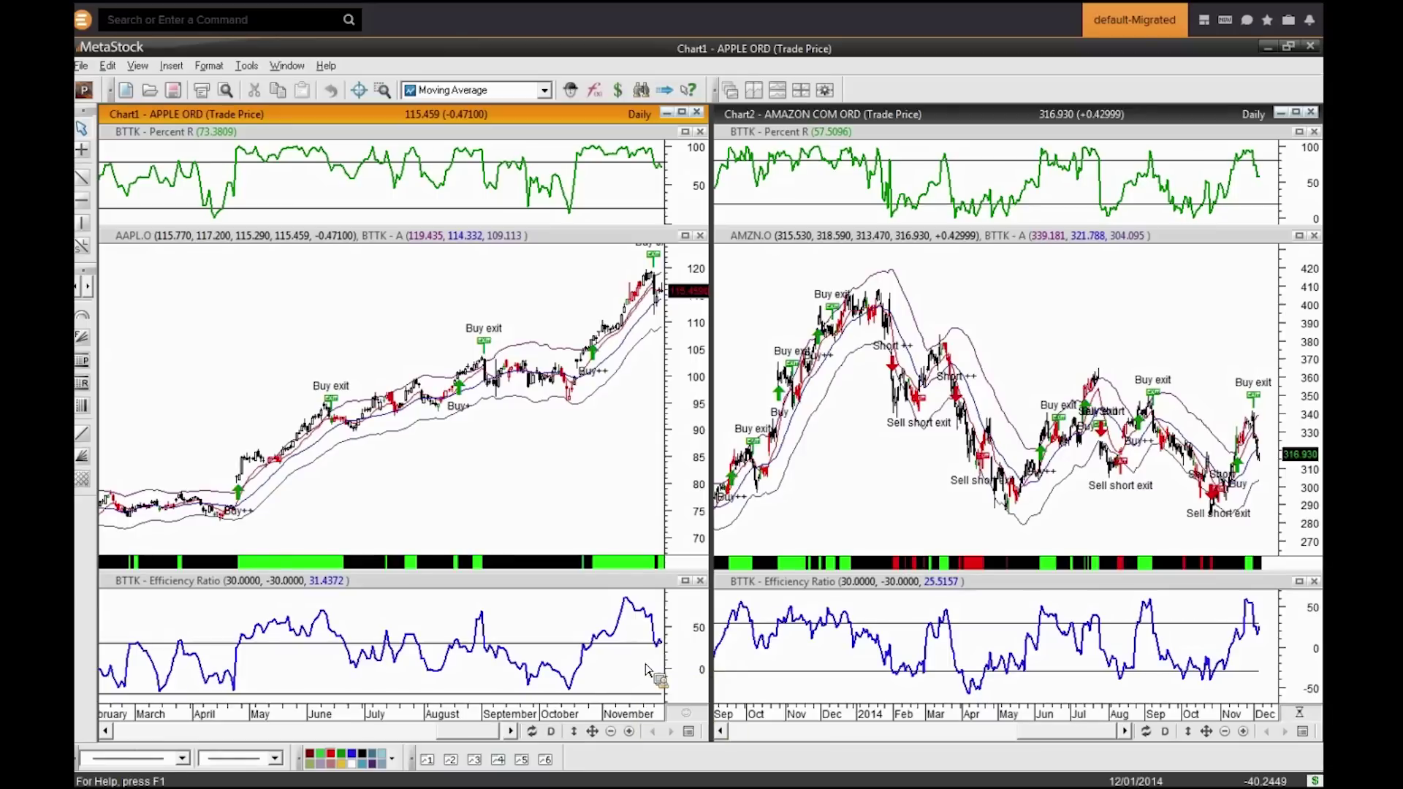
Step: Zoom the Apple chart out to a full year, then scroll-zoom in to mid-October–early December
click(612, 732)
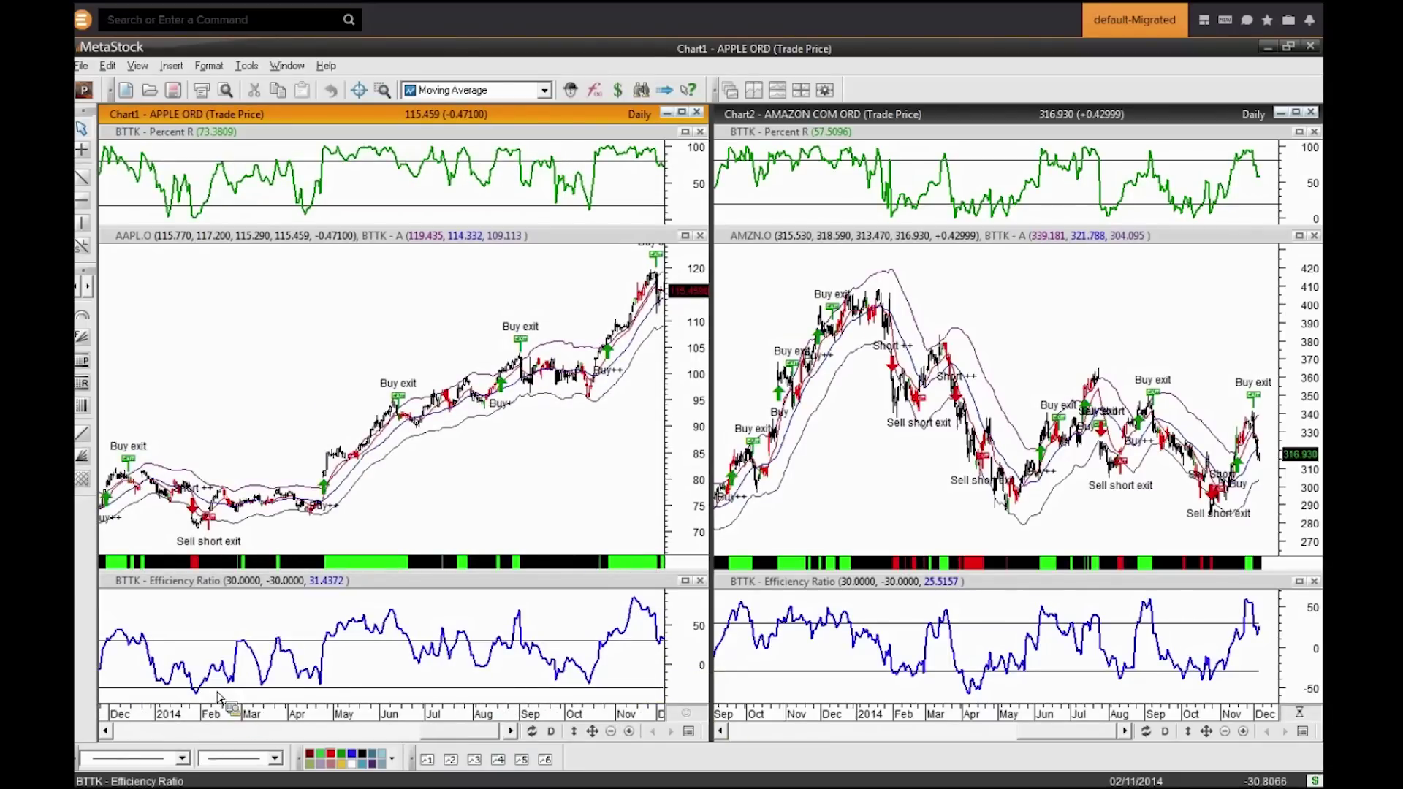
mouse_move(218, 696)
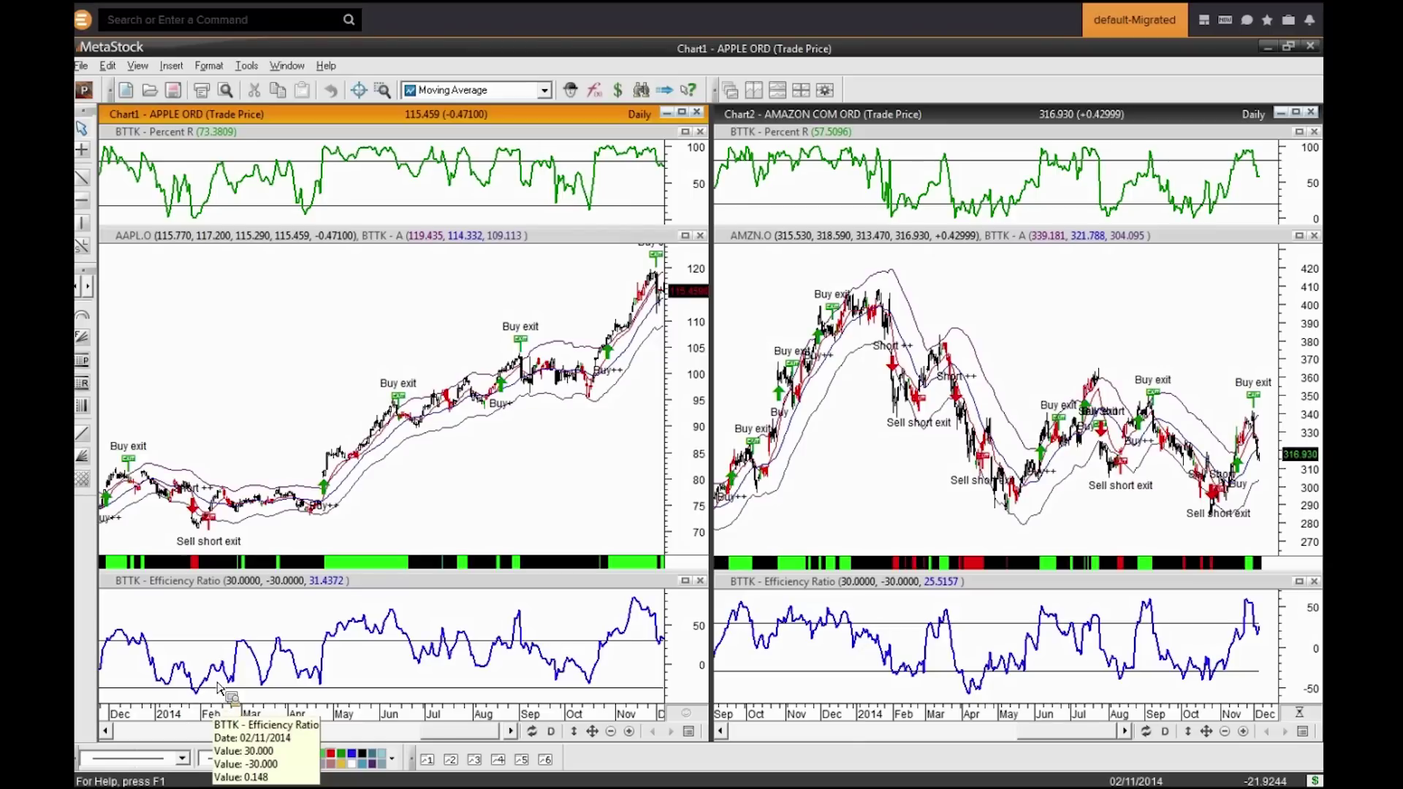
scroll(643, 740, up, 2)
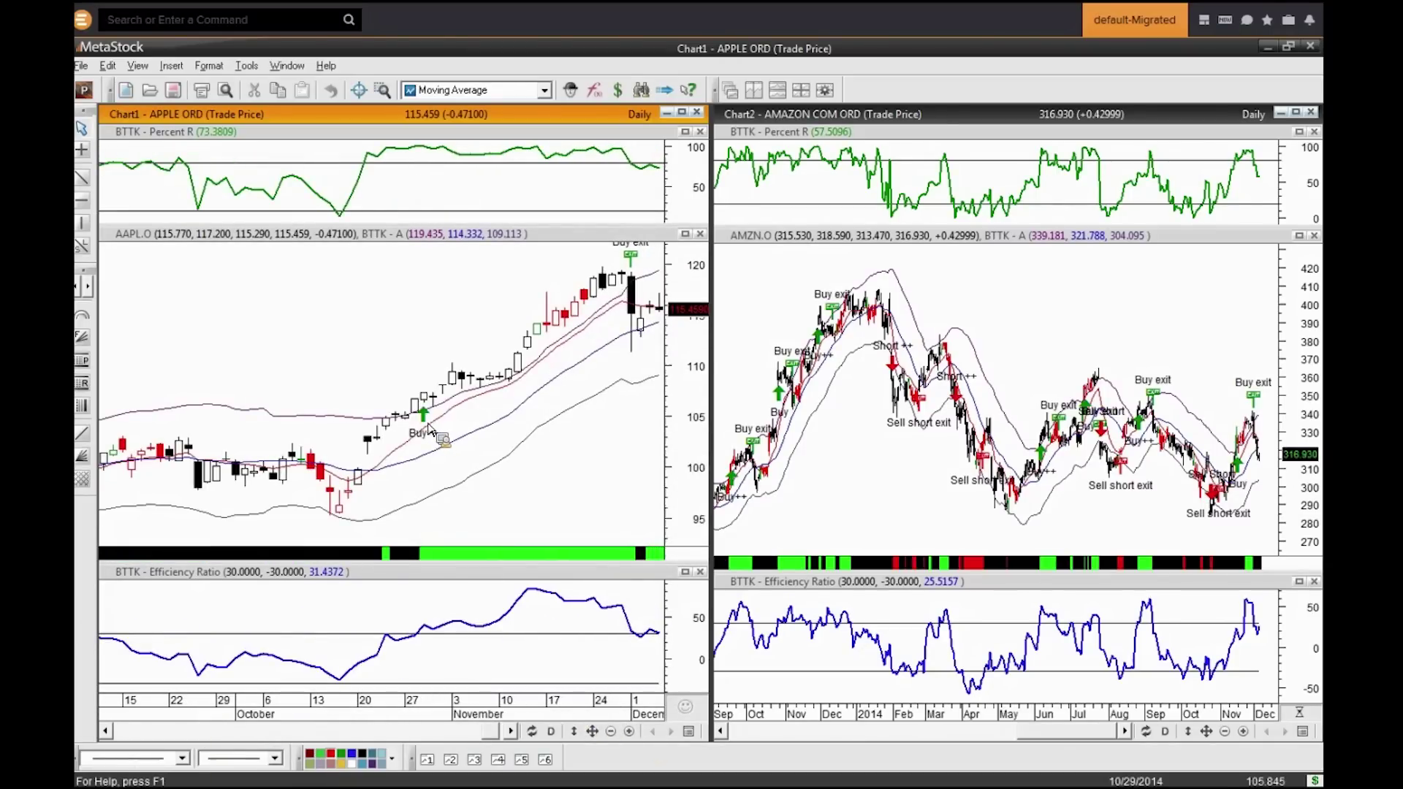
Step: Zoom the Apple chart out one step to span late August through early December 2014
mouse_move(447, 440)
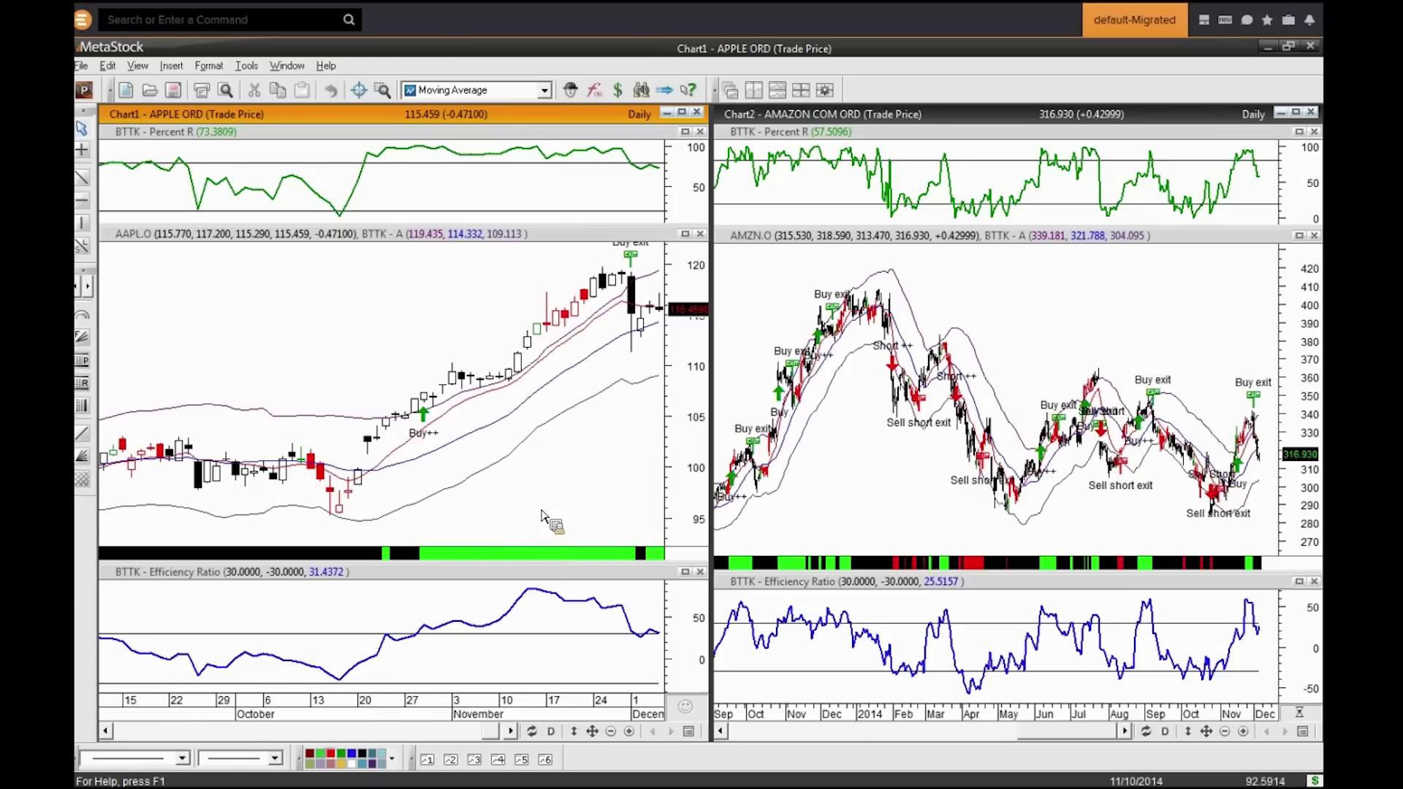
click(612, 732)
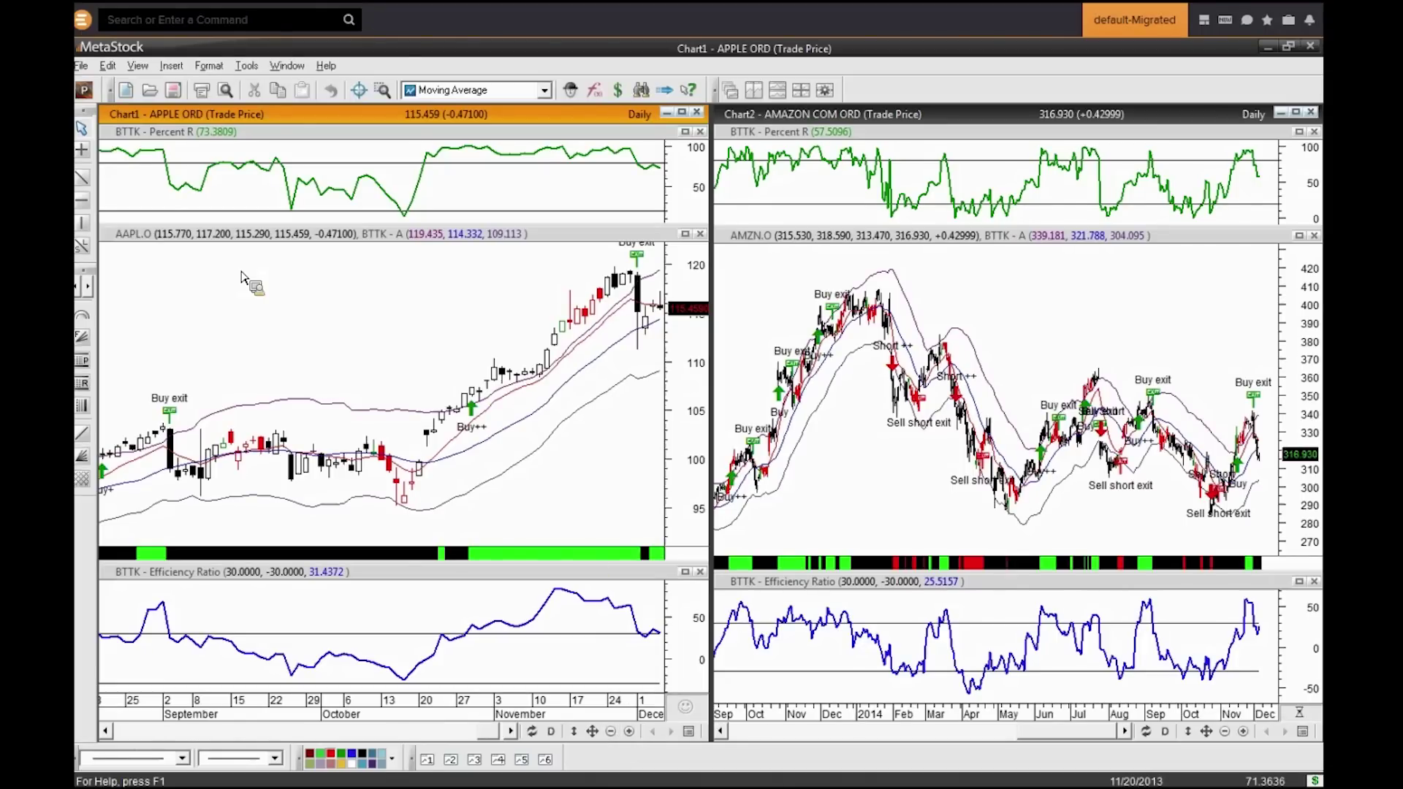
Step: Maximise the Apple chart, zoom out to June, then back in to late August–early December
click(689, 115)
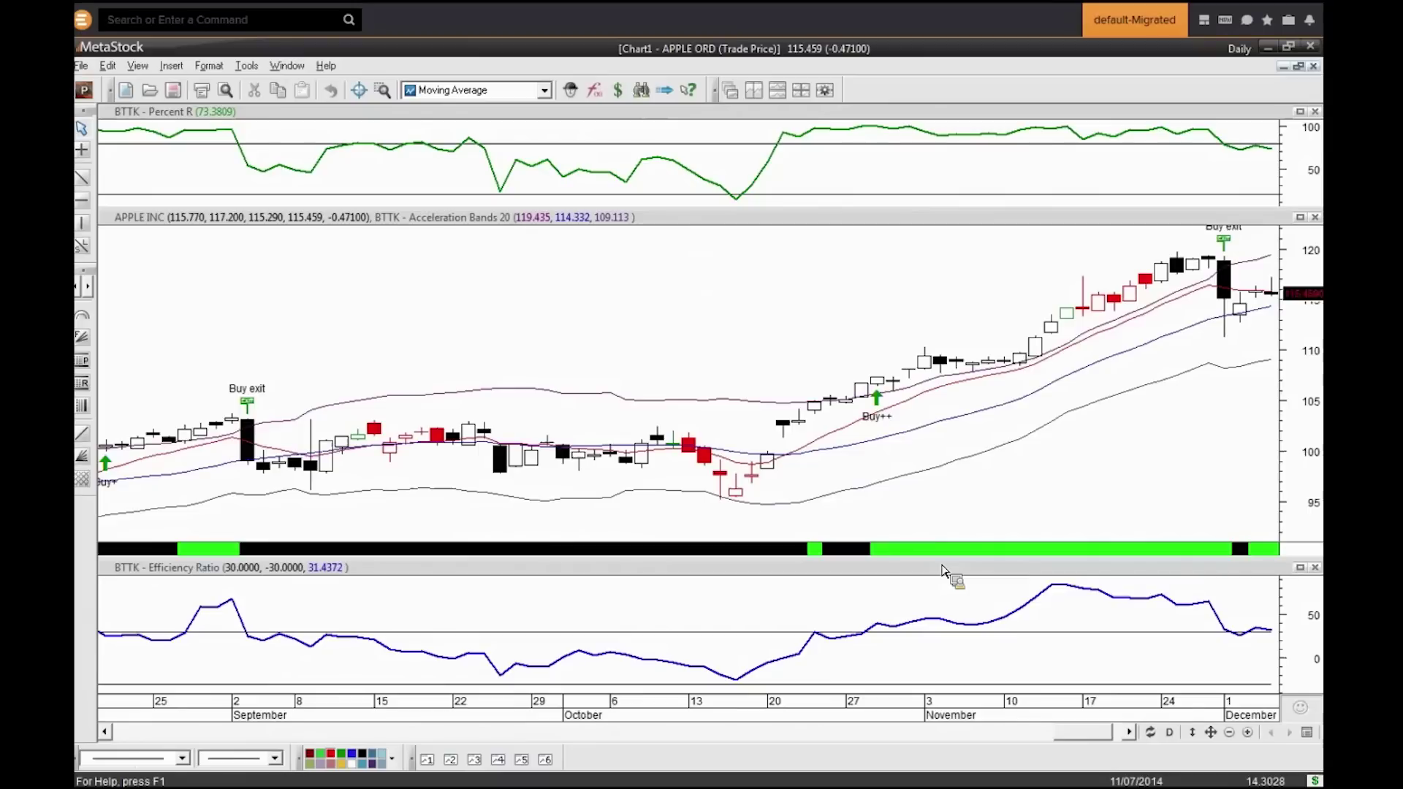
scroll(1120, 700, down, 3)
click(1230, 733)
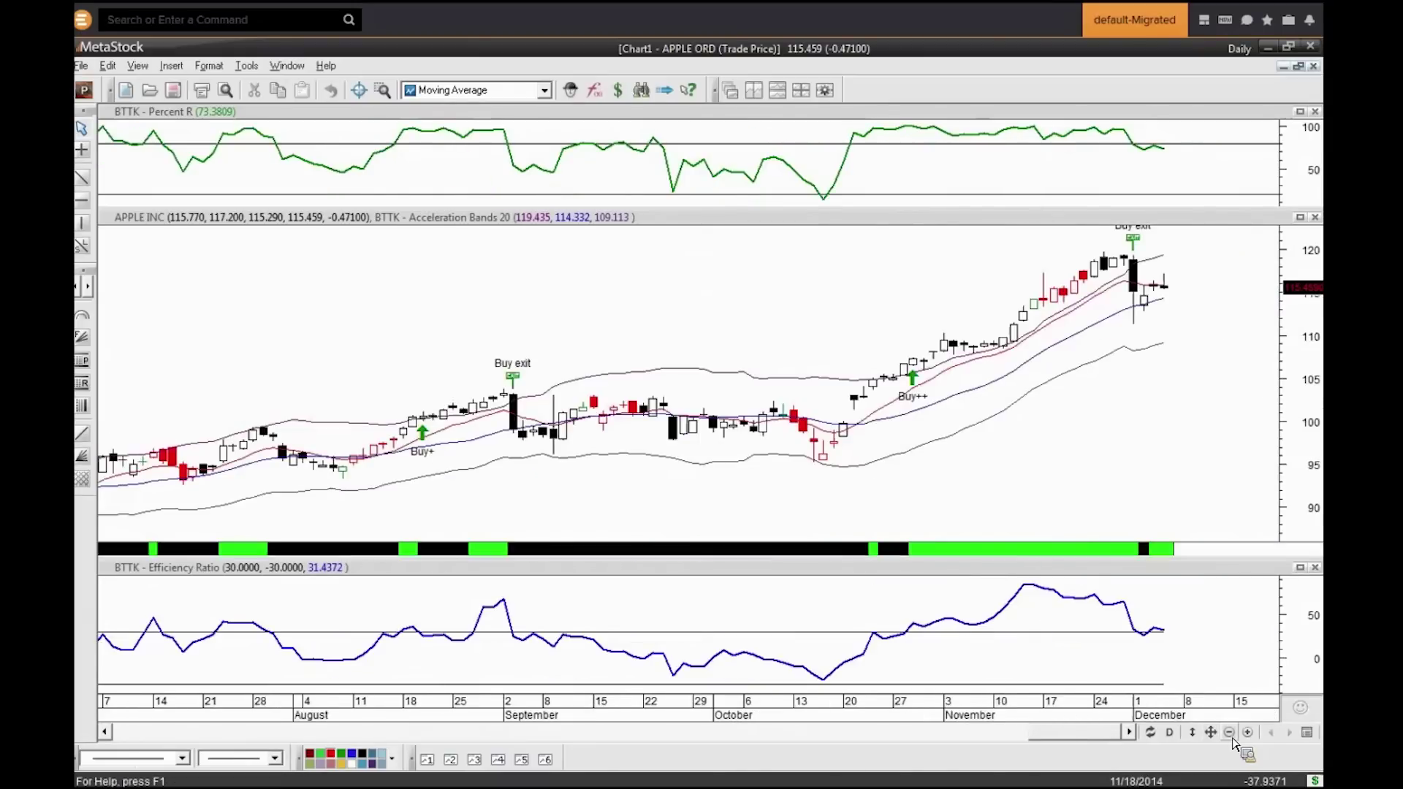
click(1230, 732)
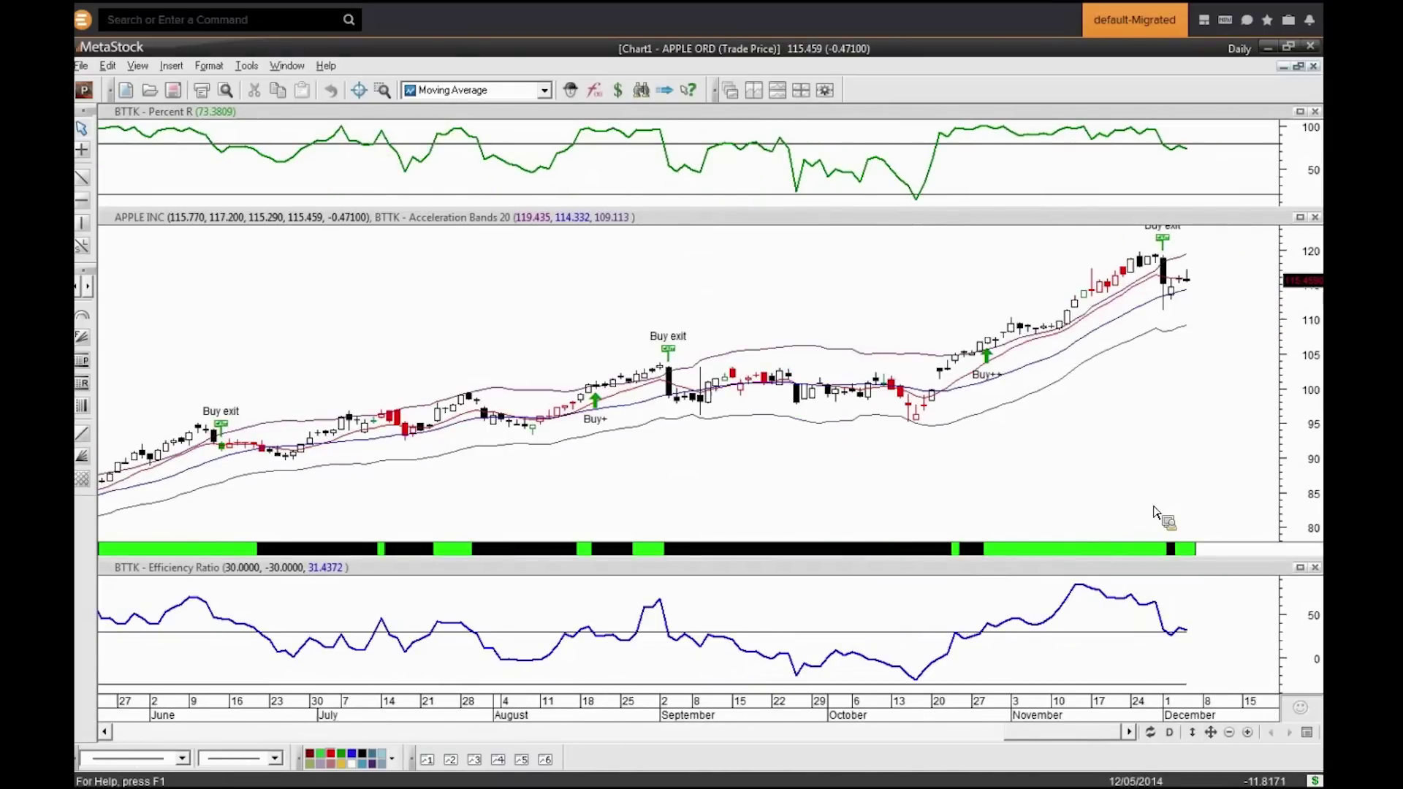
click(1247, 732)
click(1247, 732)
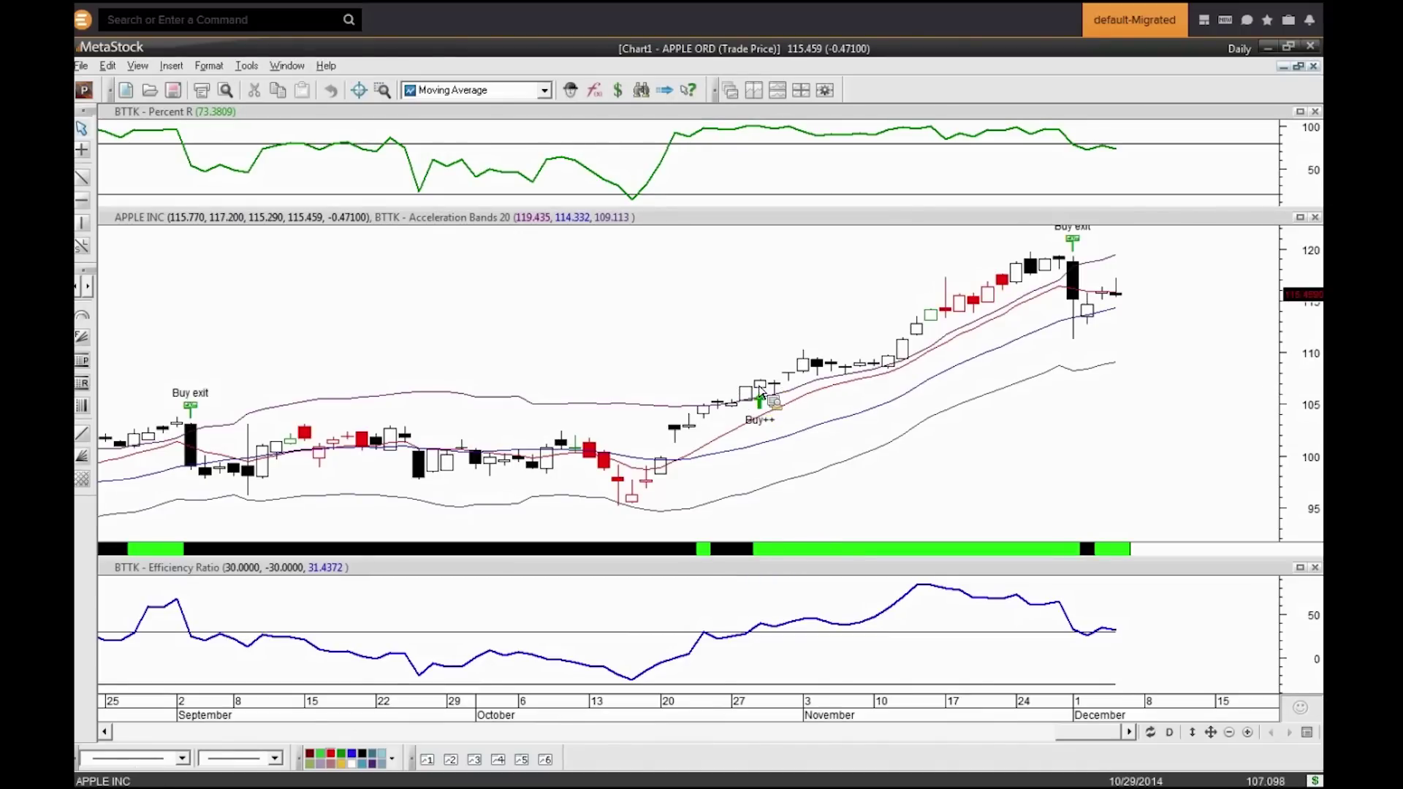
mouse_move(761, 391)
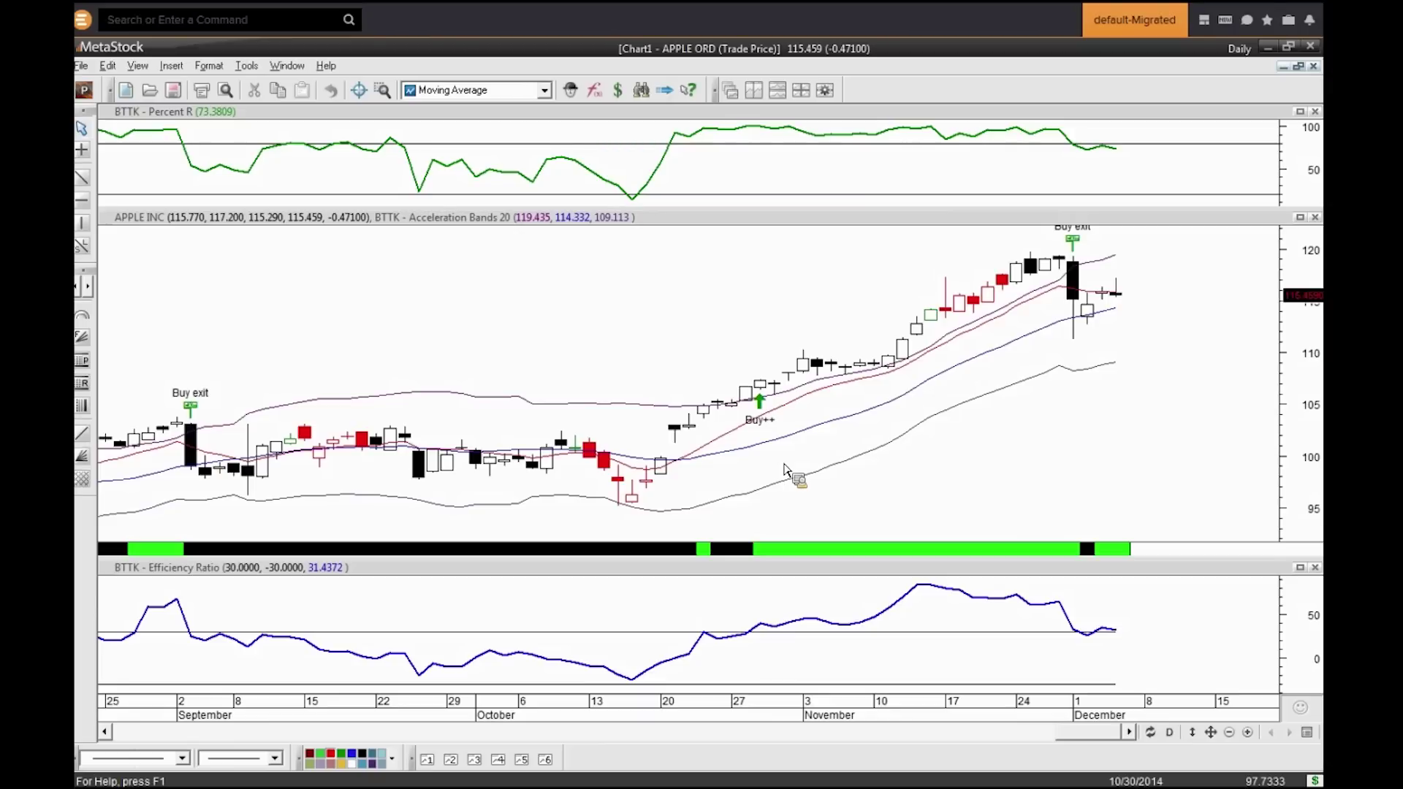
drag(630, 91, 618, 256)
drag(616, 253, 150, 73)
Step: Dock Apple's Acceleration Bands System expert commentary as a panel on the chart's left
click(139, 67)
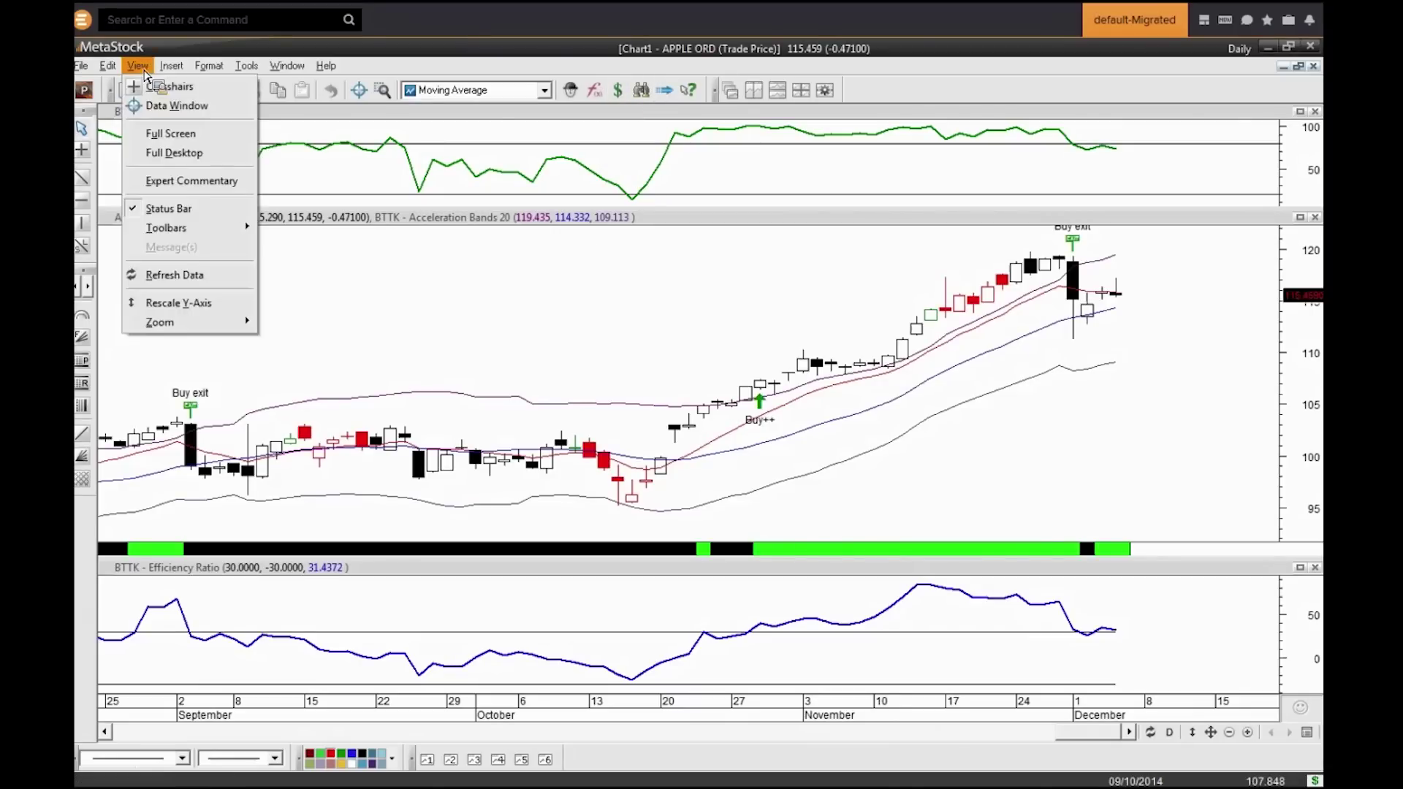
click(176, 180)
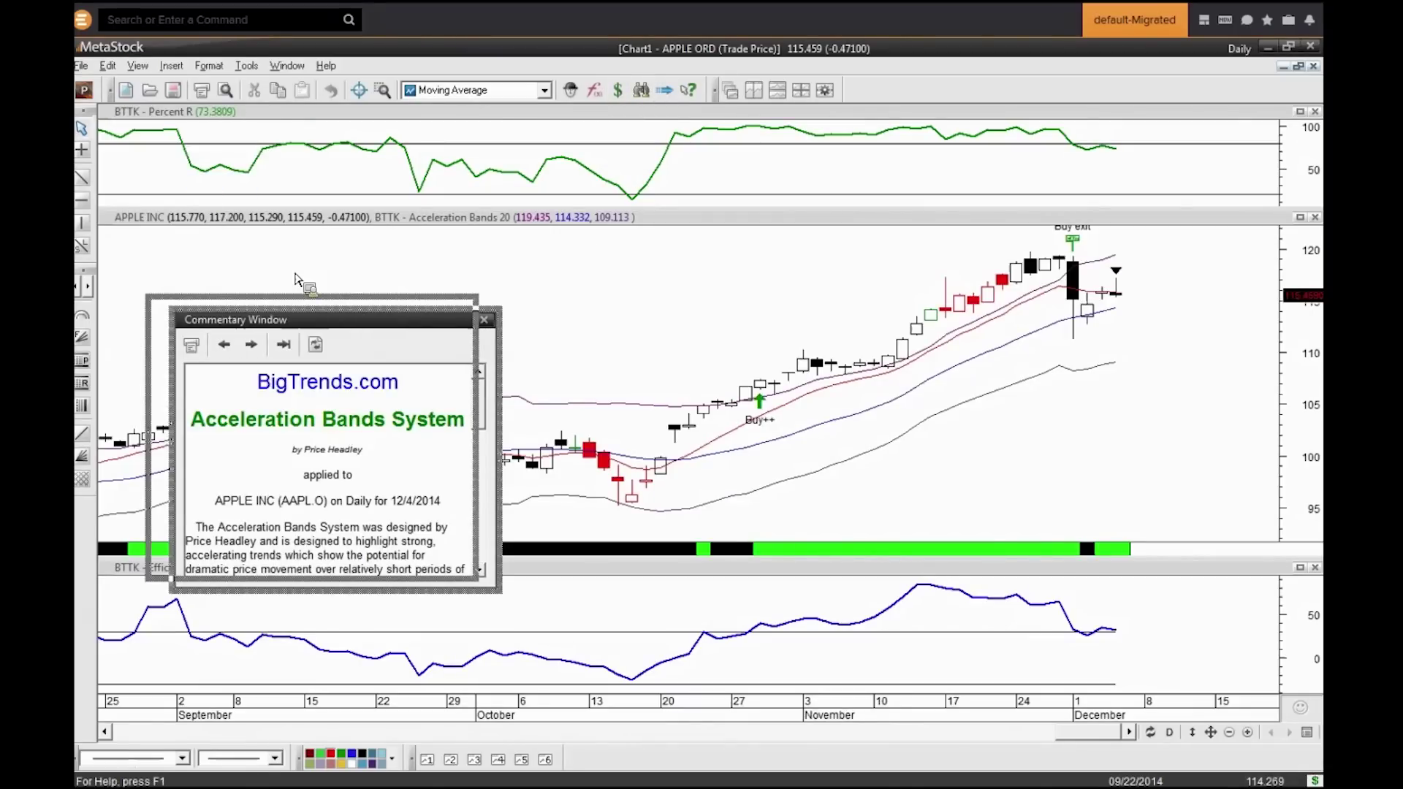
double_click(344, 320)
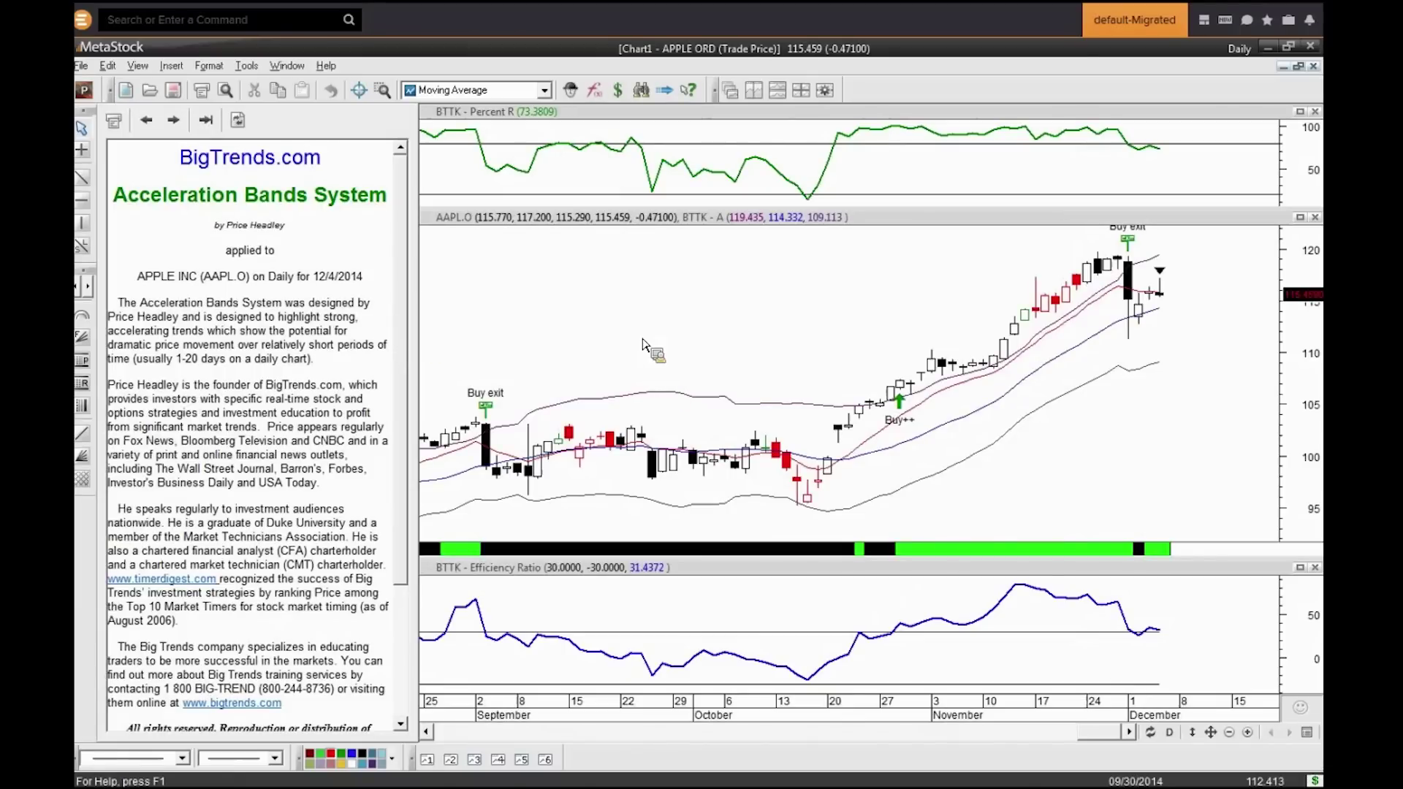
click(906, 387)
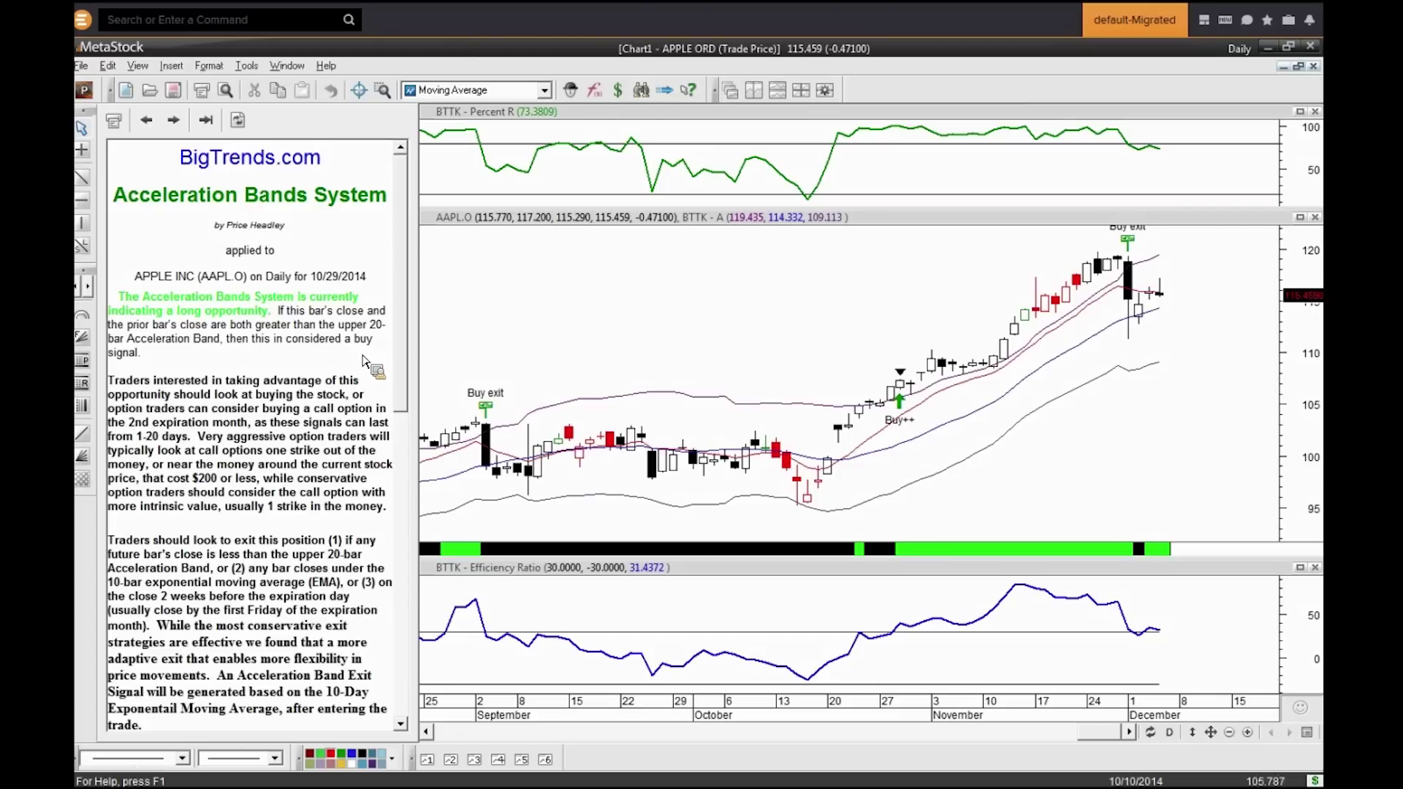
mouse_move(909, 395)
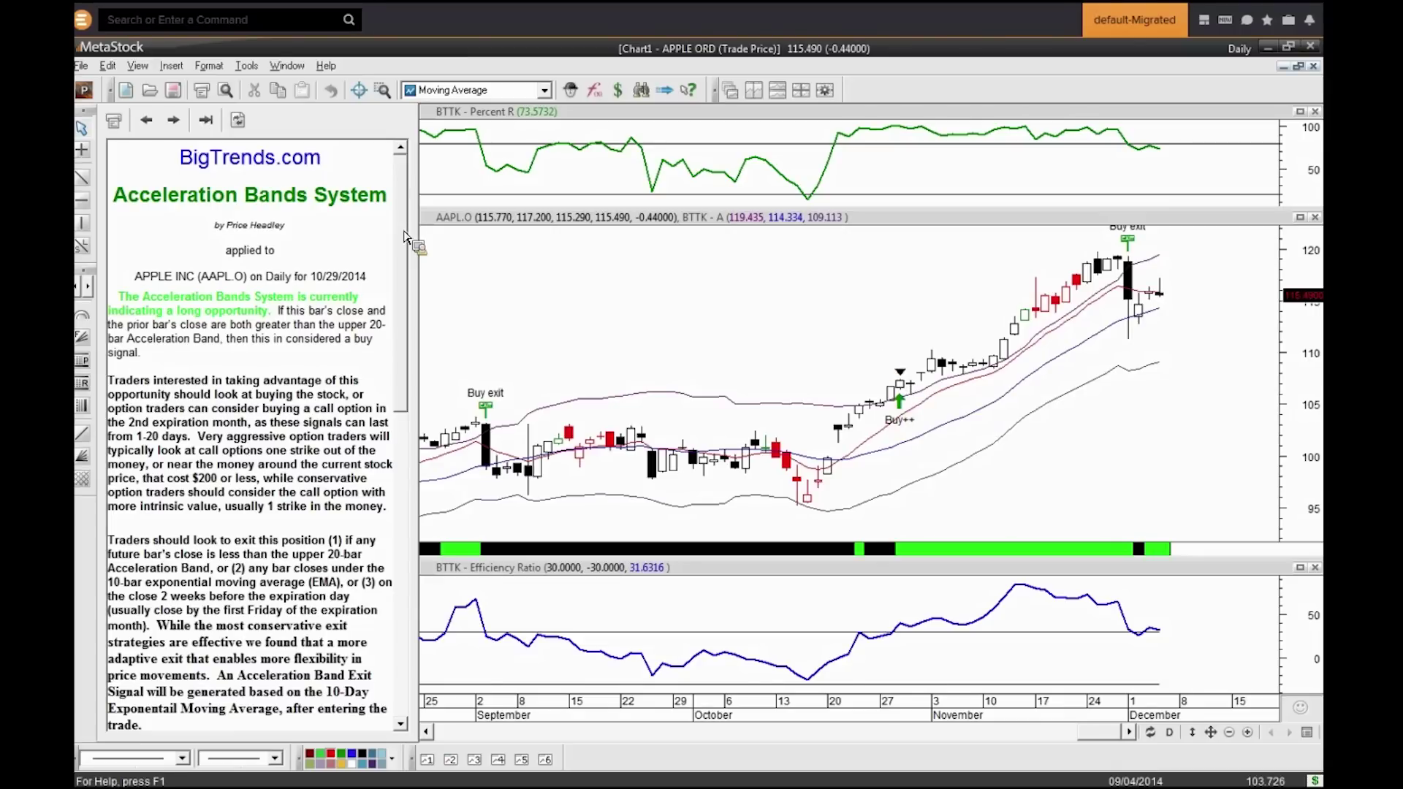
scroll(406, 238, down, 2)
scroll(407, 283, down, 1)
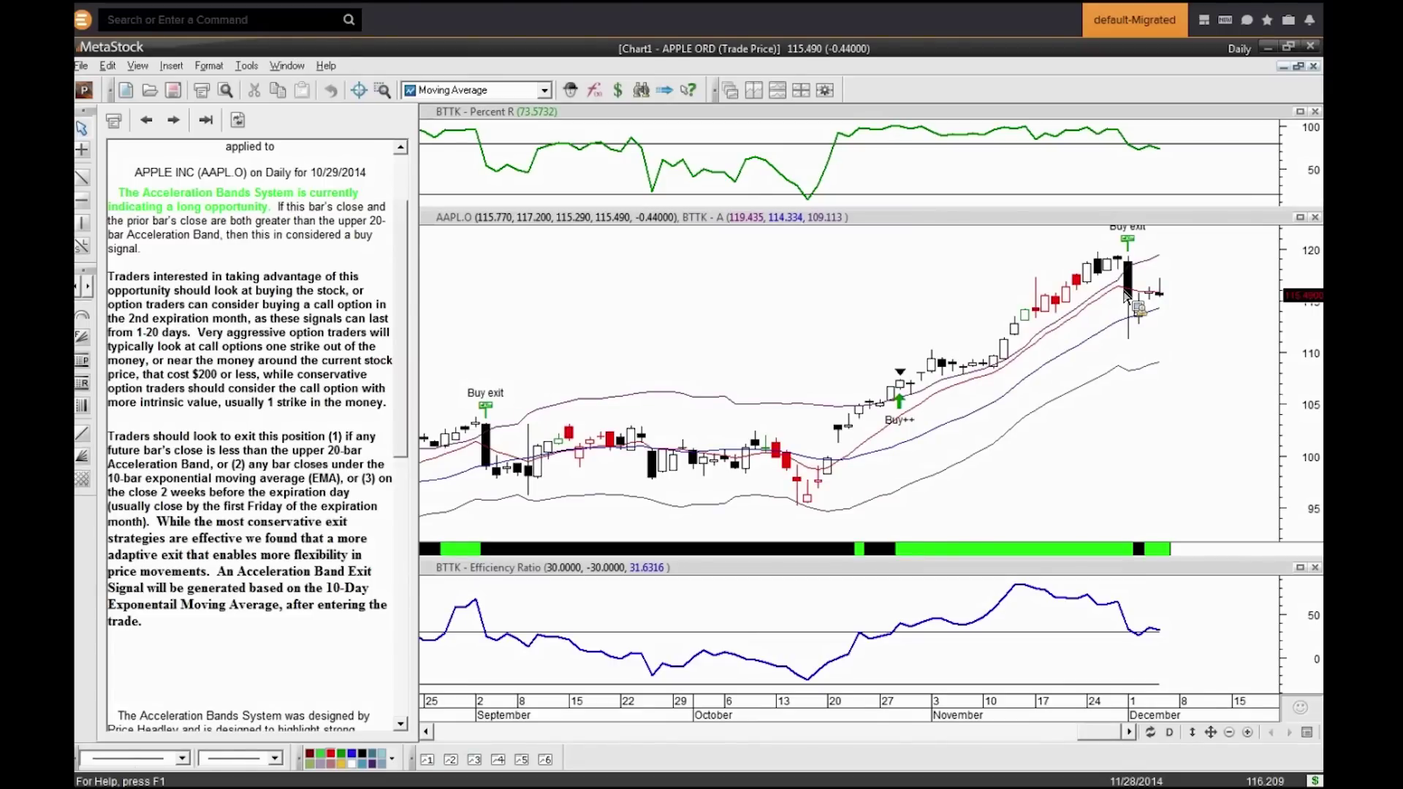
Step: Zoom the Apple chart in and give the AAPL price candles a thicker line width
click(1247, 733)
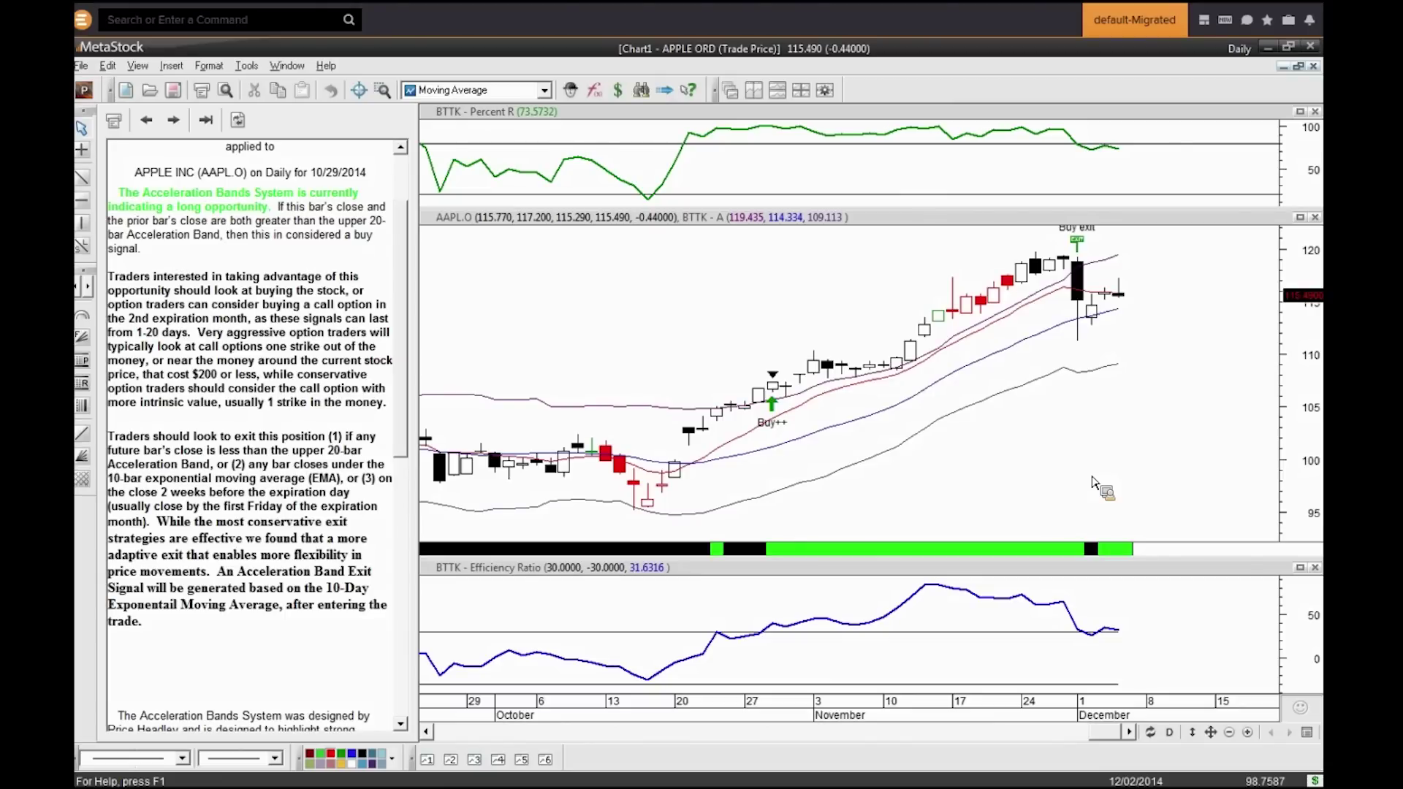
click(938, 321)
click(275, 759)
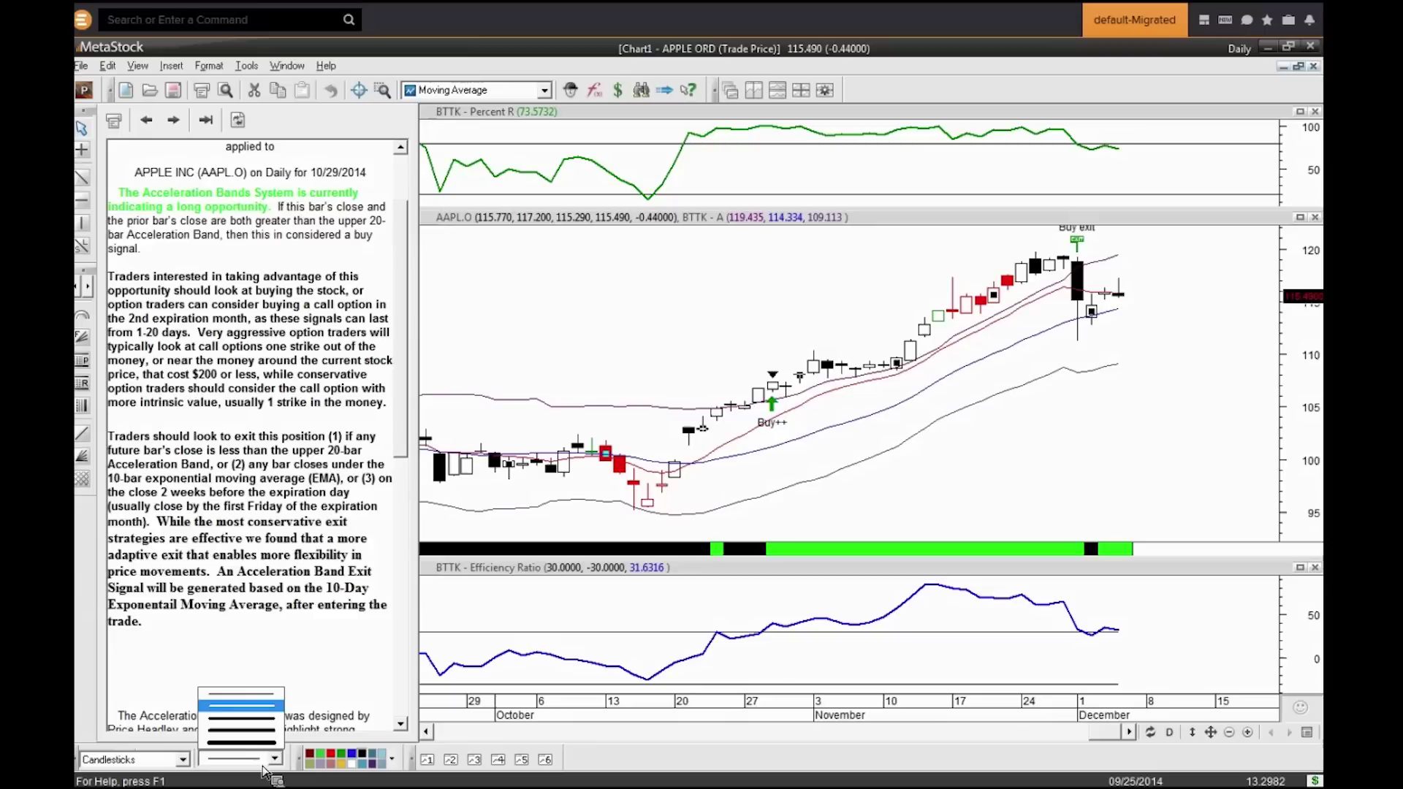
click(264, 718)
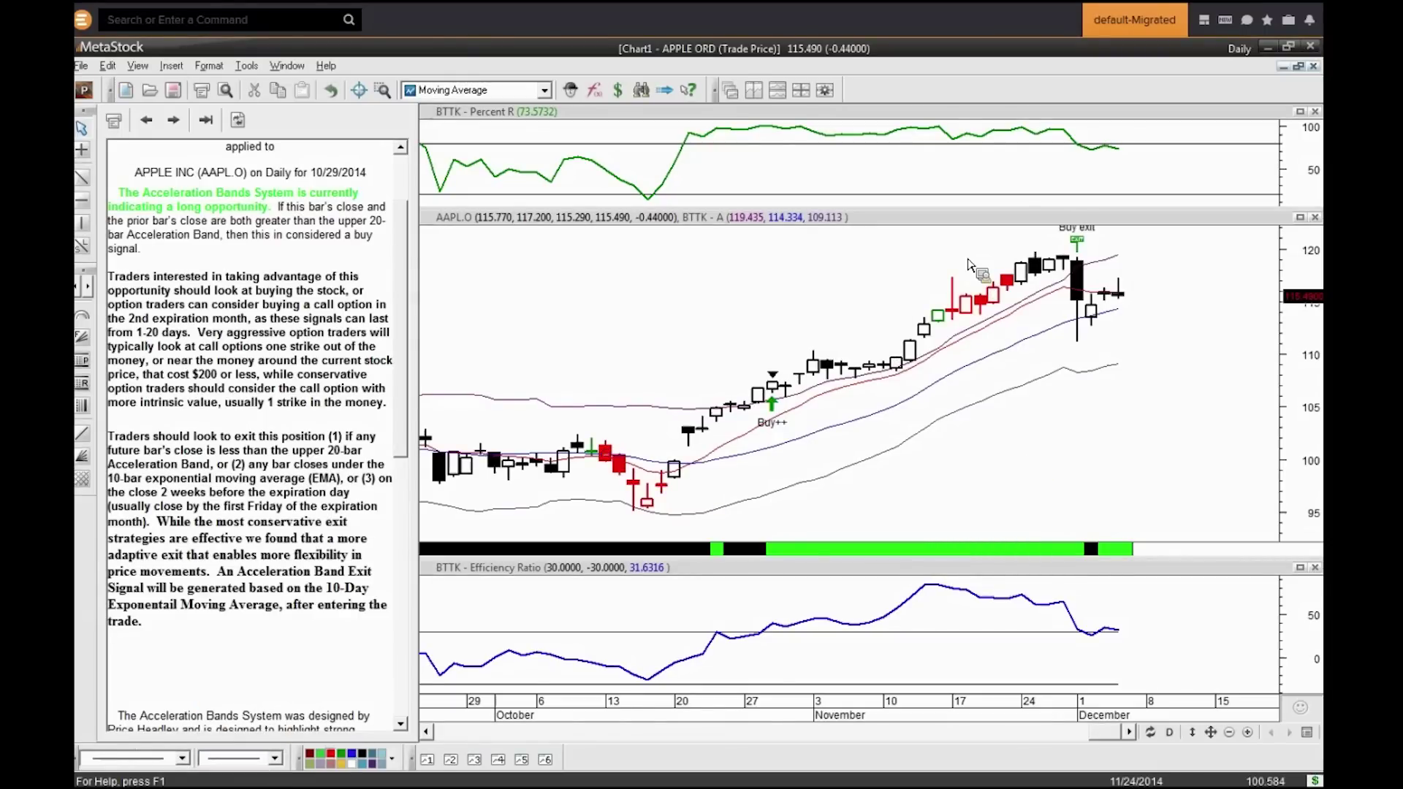
click(1247, 732)
mouse_move(826, 326)
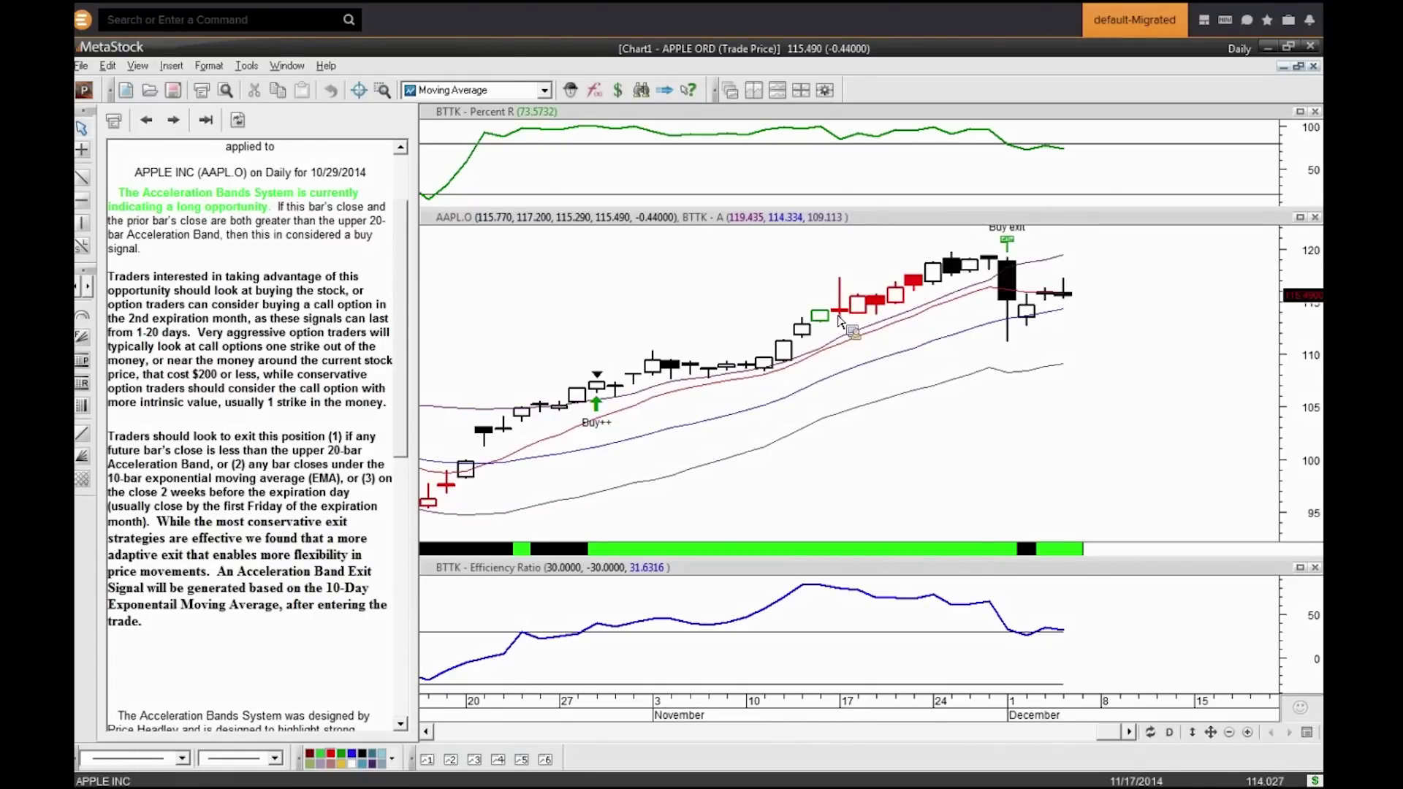
mouse_move(593, 395)
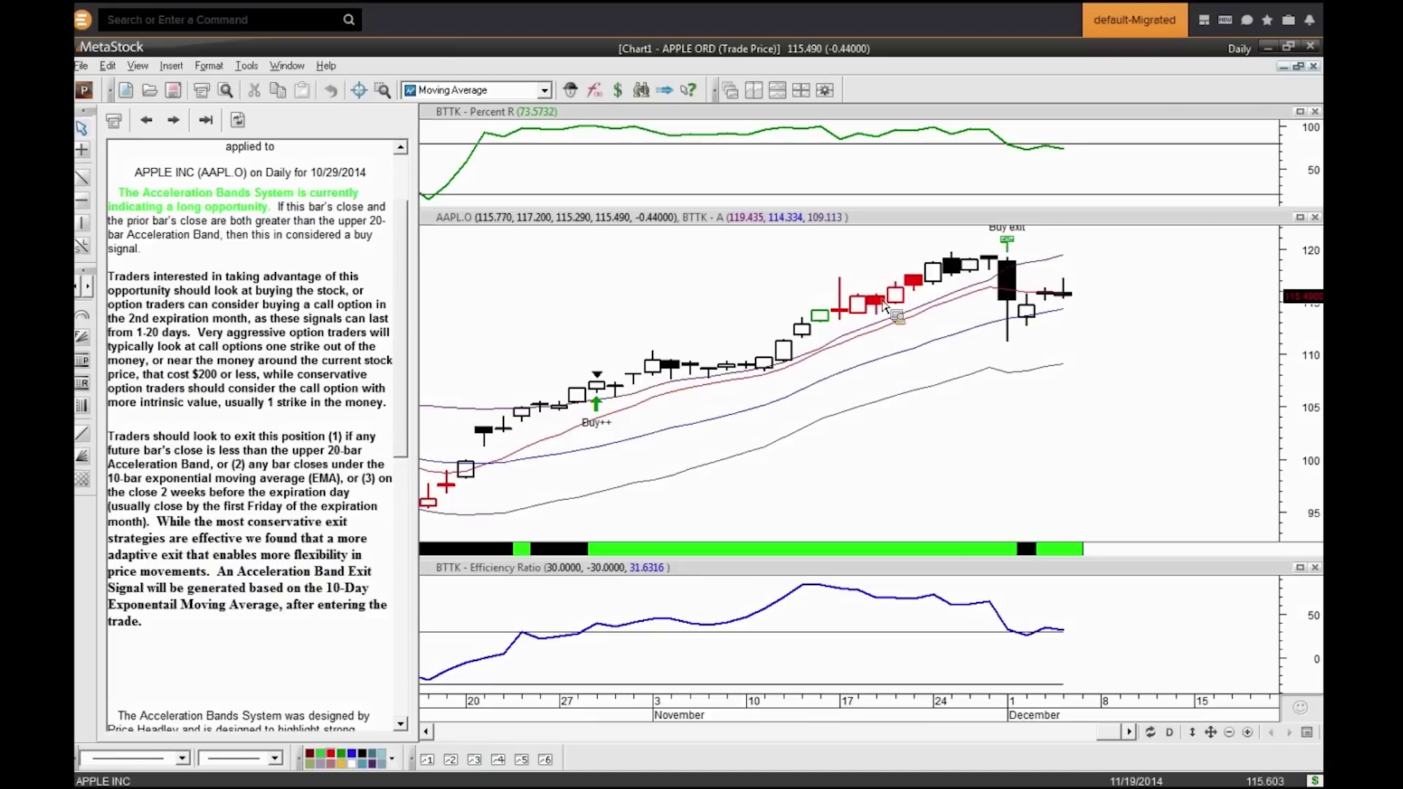
mouse_move(893, 298)
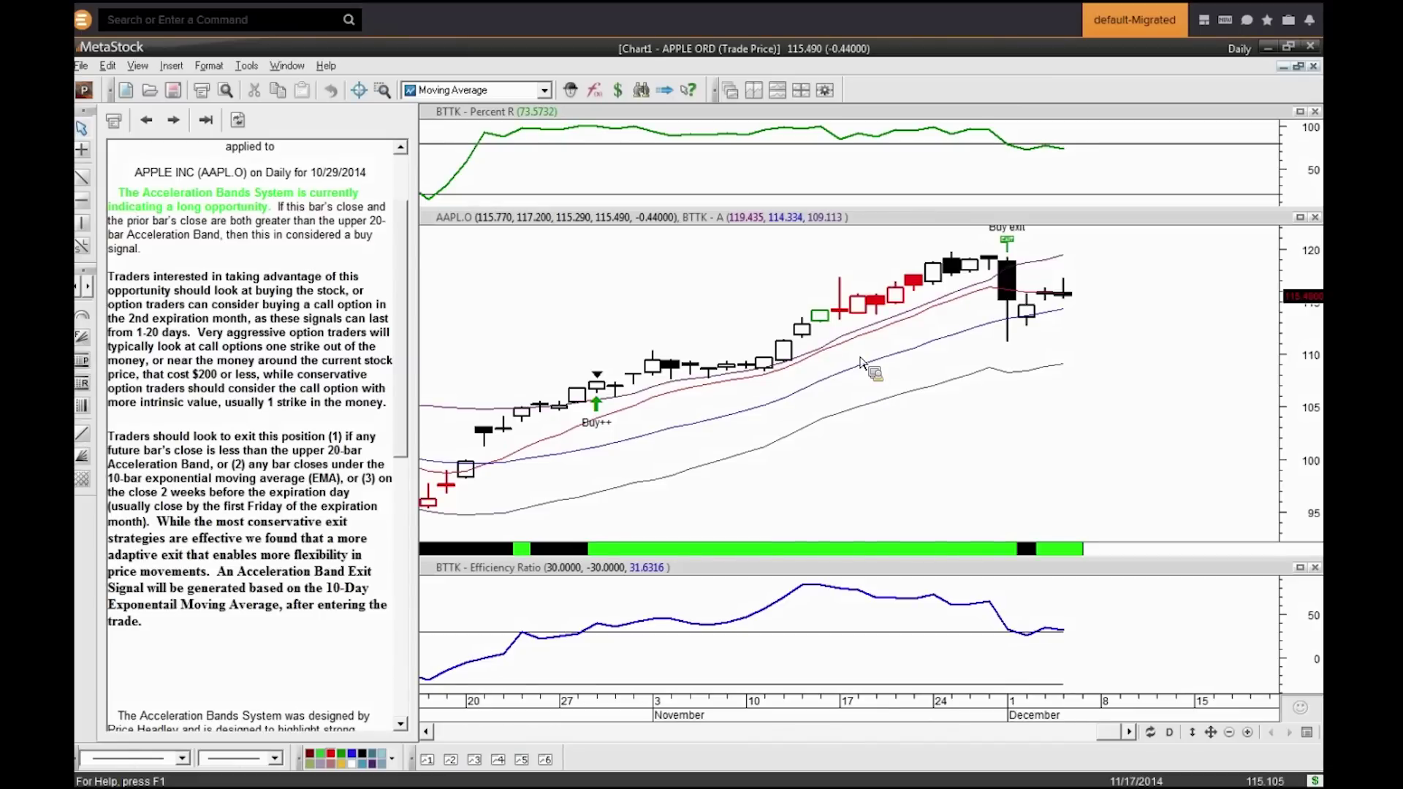
mouse_move(841, 315)
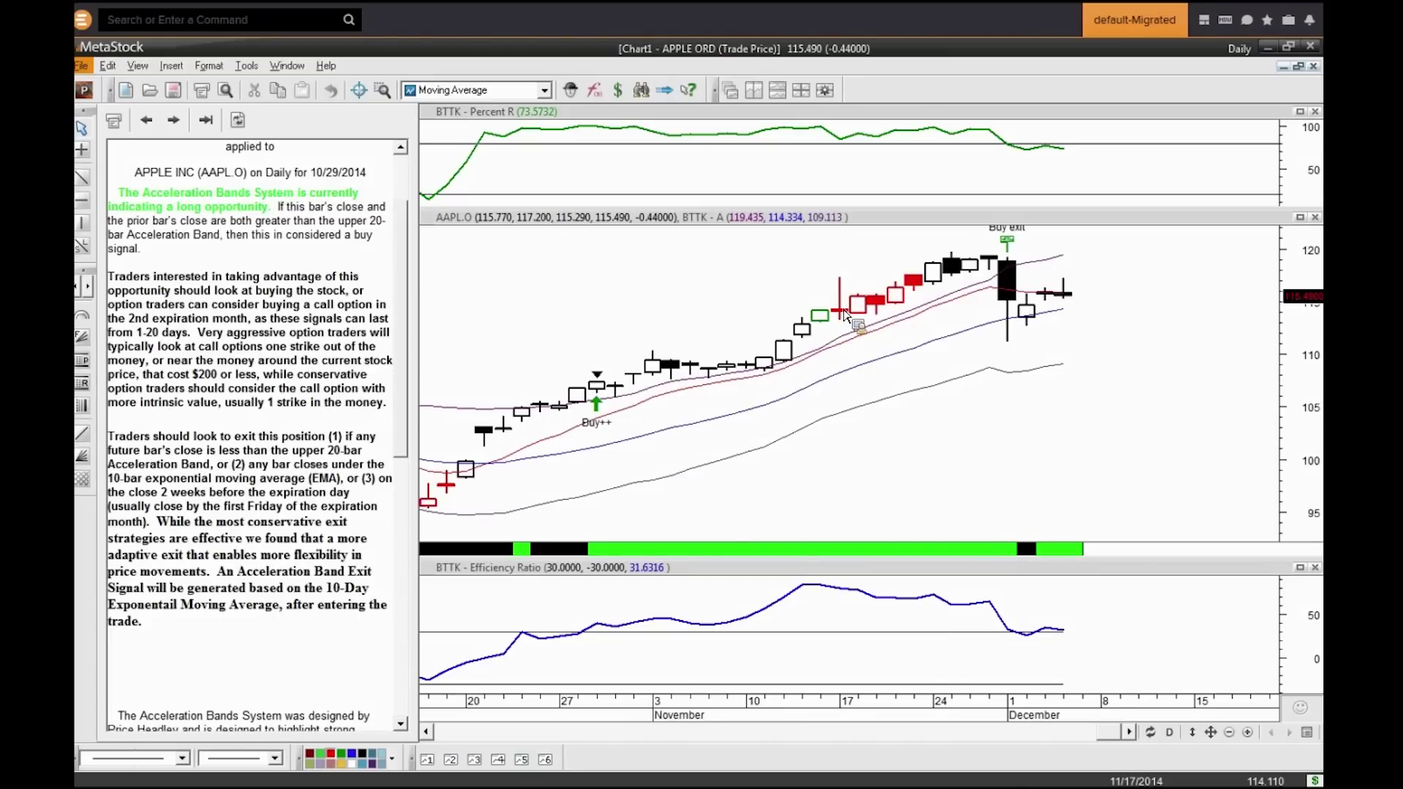
Step: Dismiss the File menu and zoom the Apple chart out back to early October
key(Escape)
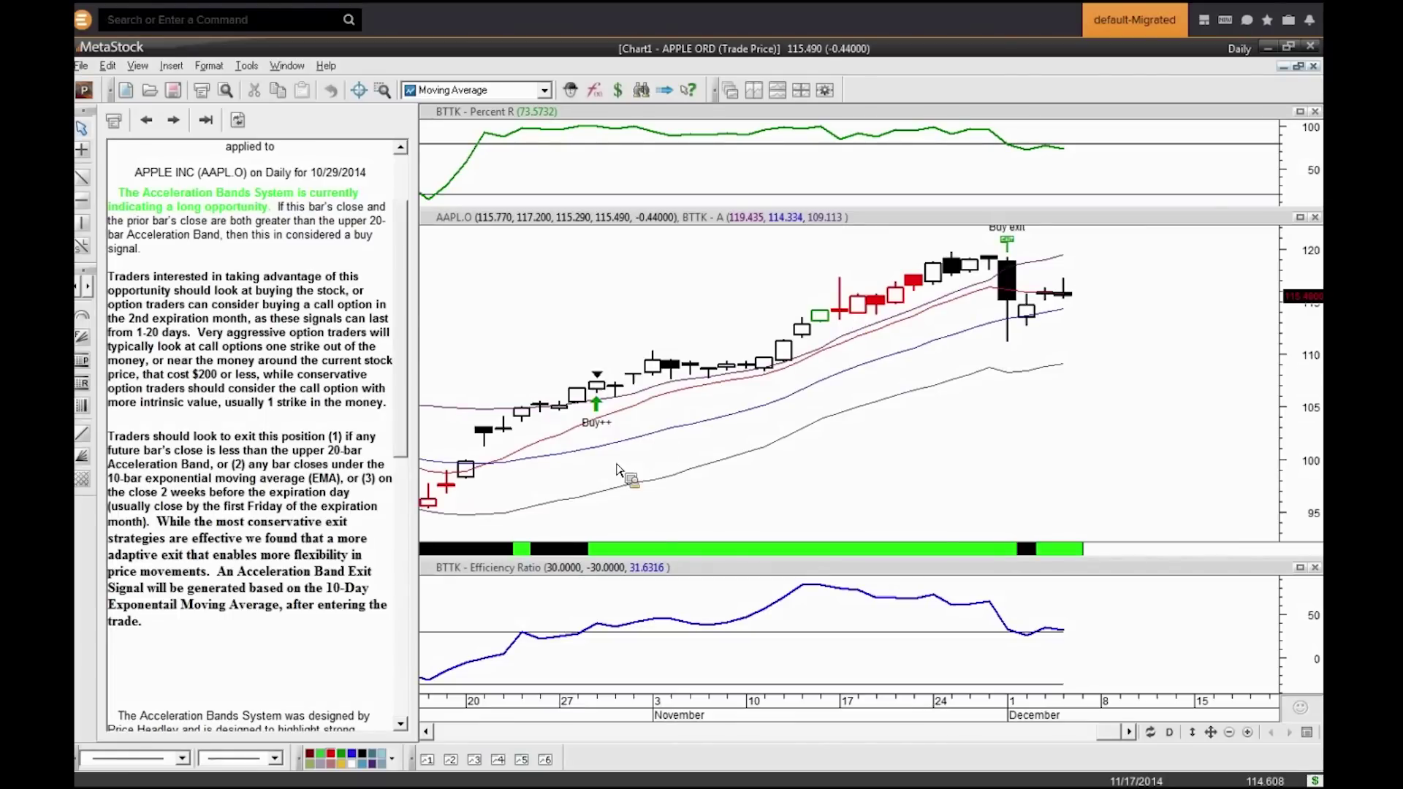
click(1230, 733)
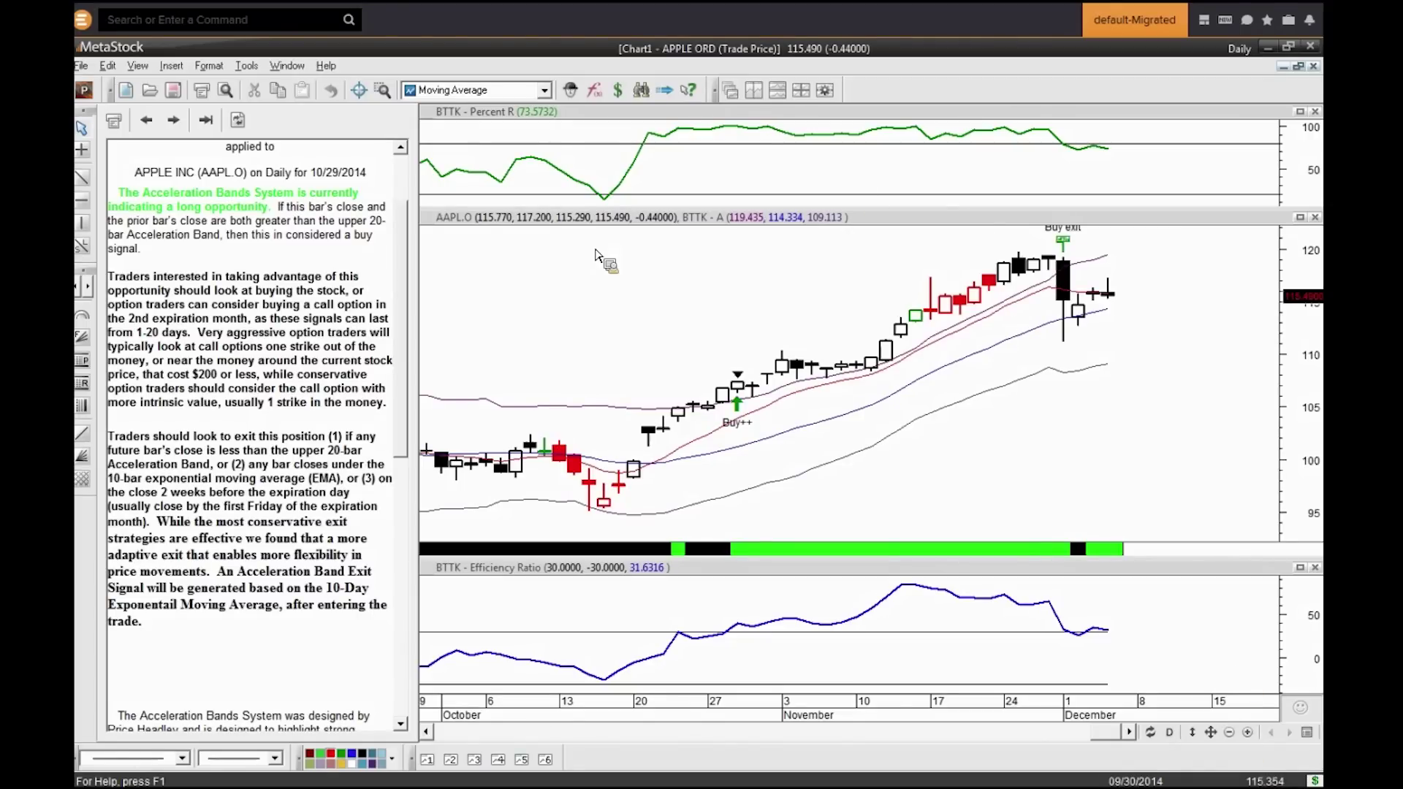
Step: Scroll the commentary back to its BigTrends.com heading and bring up Eikon's My Apps menu
scroll(411, 252, up, 3)
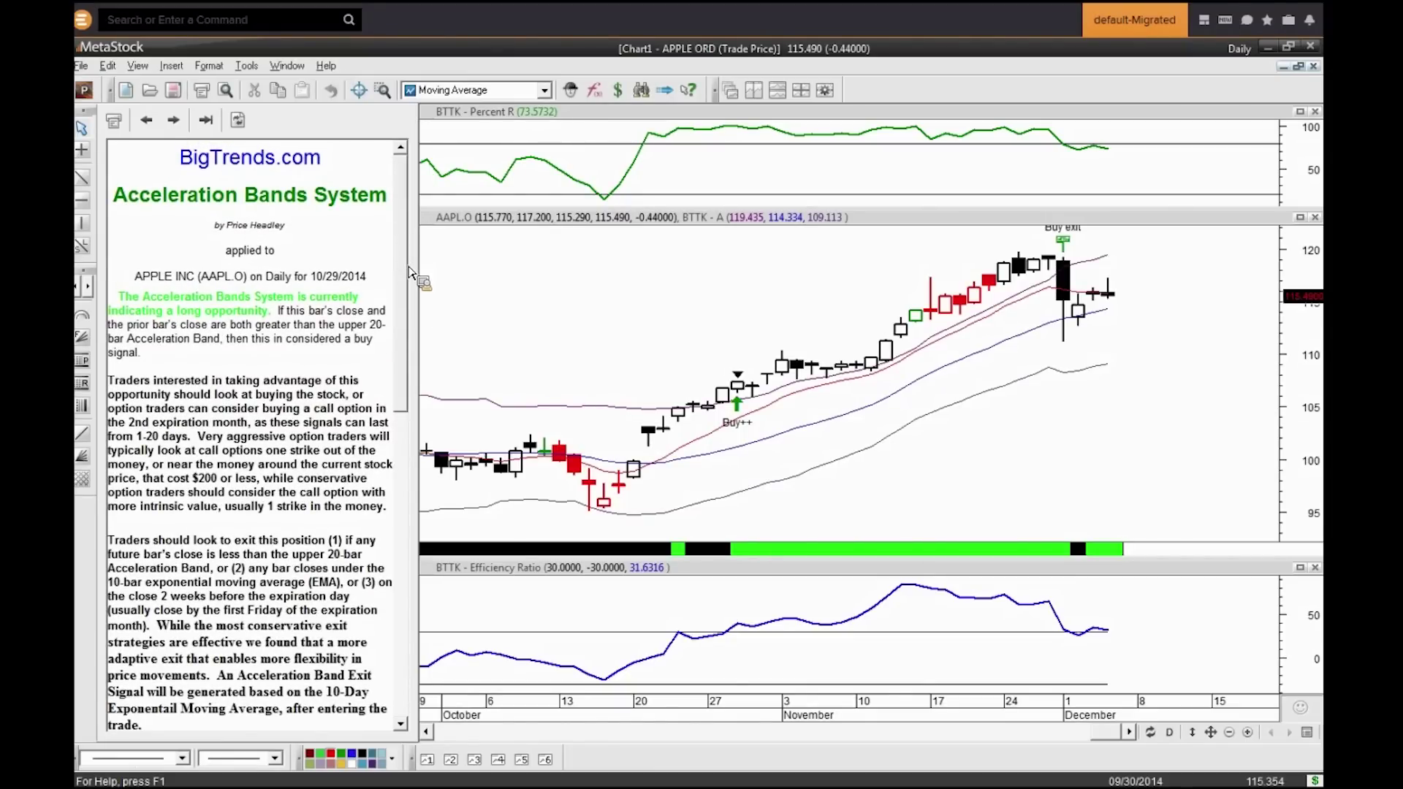
click(86, 27)
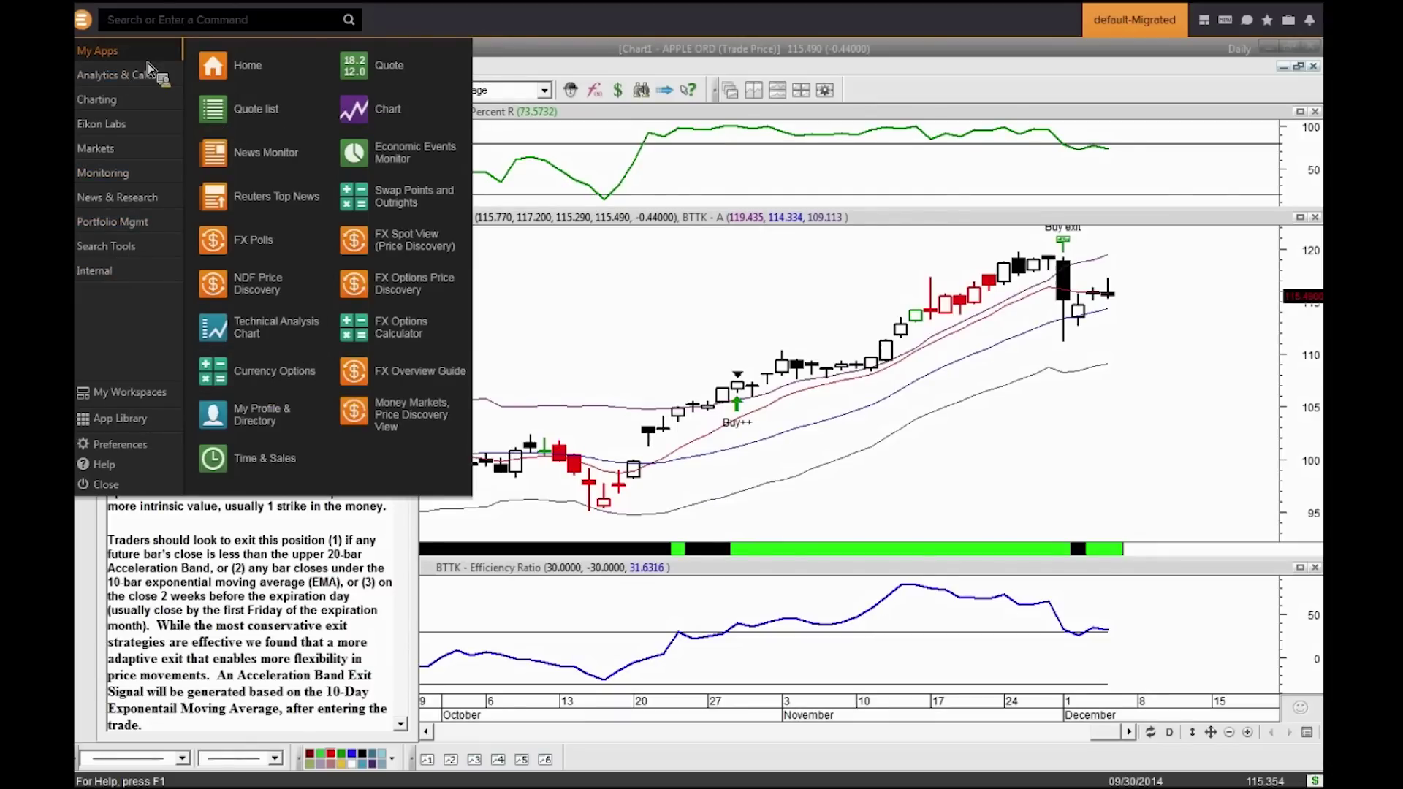
Step: Search the Eikon App Library for 'flex' and launch Flex Samples
key(Escape)
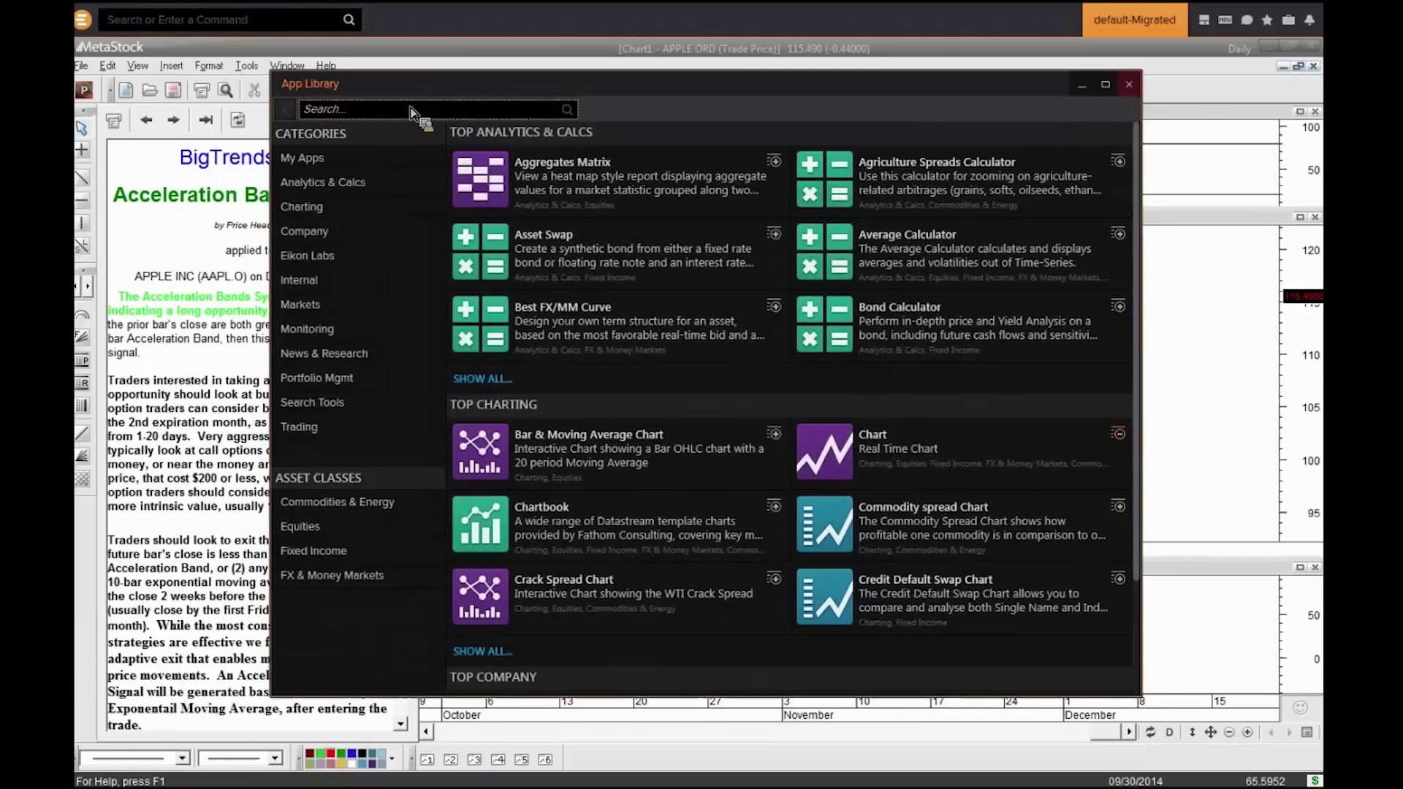
text(flex)
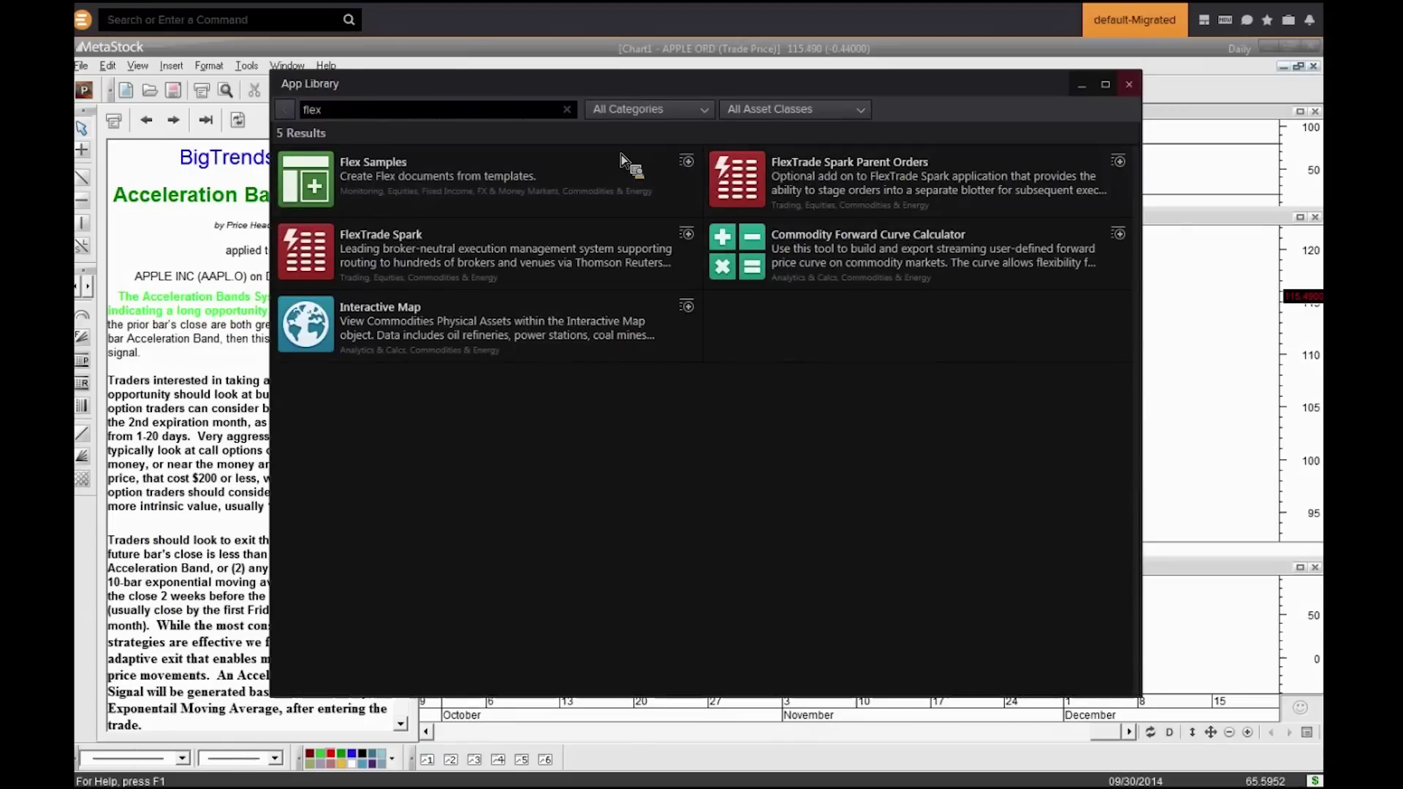
click(700, 172)
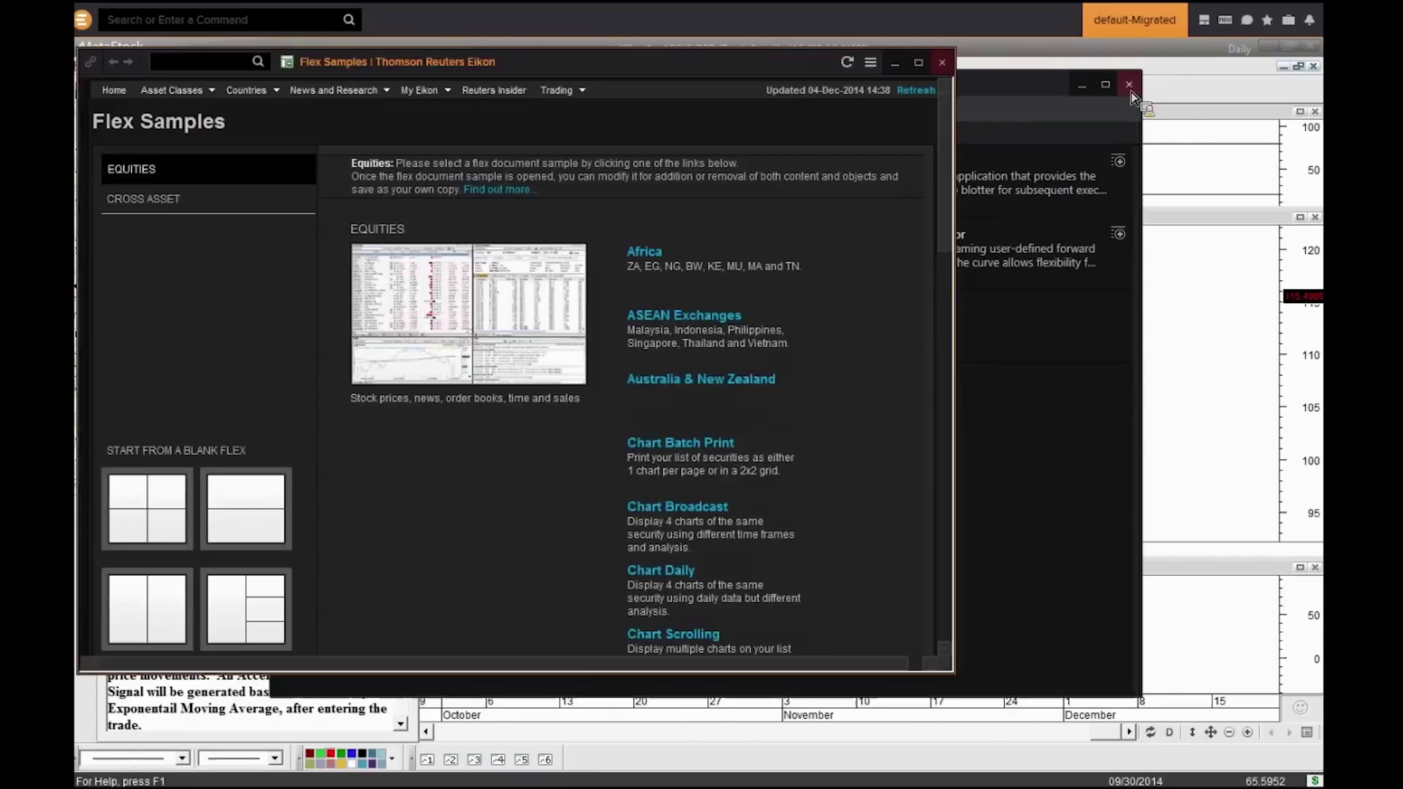
Step: Close the App Library, reposition Flex Samples, and open its Options sample
click(1129, 85)
drag(883, 64, 939, 55)
scroll(974, 197, down, 2)
drag(998, 234, 1002, 400)
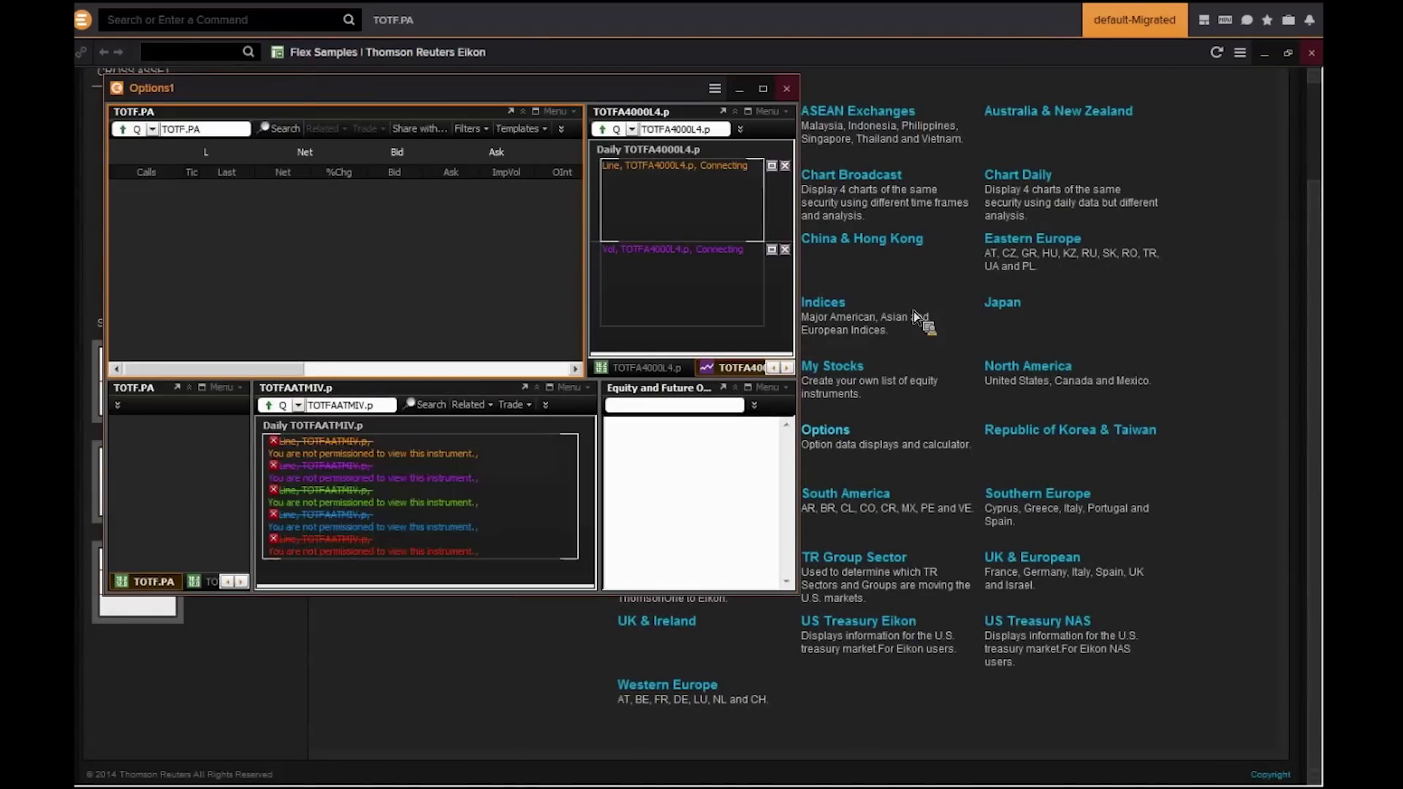
Step: Maximize the Options1 flex and select the chain's TOTF.PA symbol for replacement
click(762, 88)
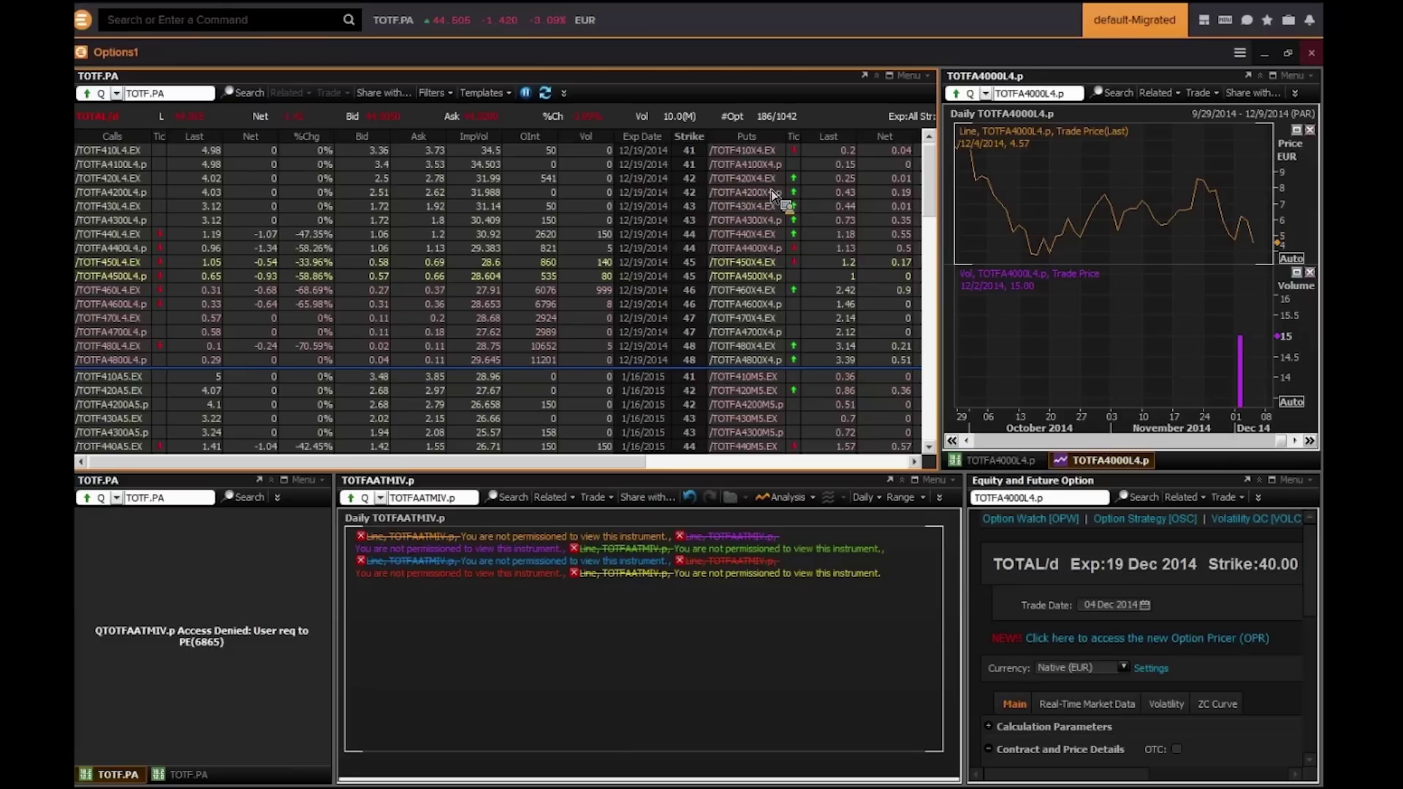
drag(761, 187, 190, 99)
Step: Load the AAPL.O option chain and scroll down to the AAPLATMIV.U implied-volatility chart
text(AAPL.O)
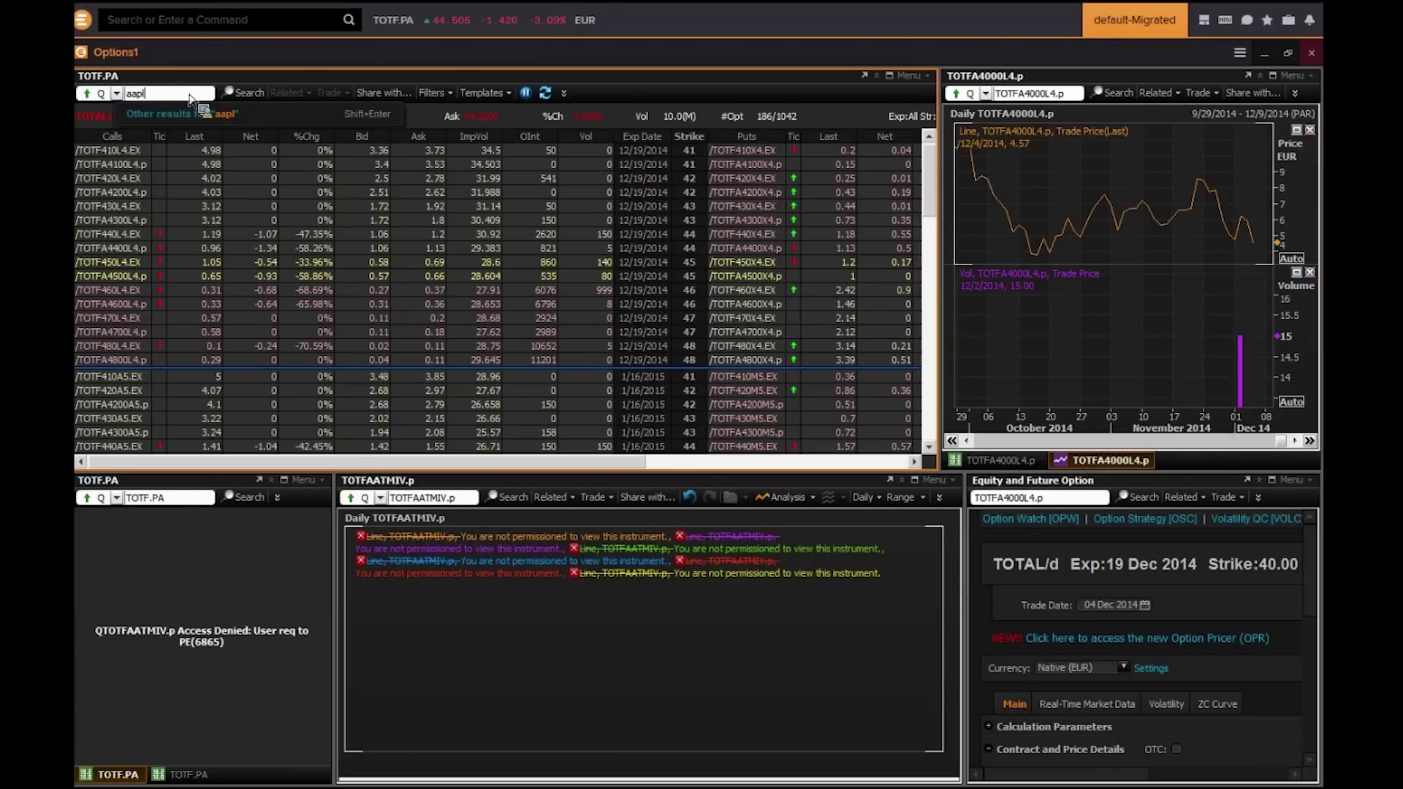
key(Return)
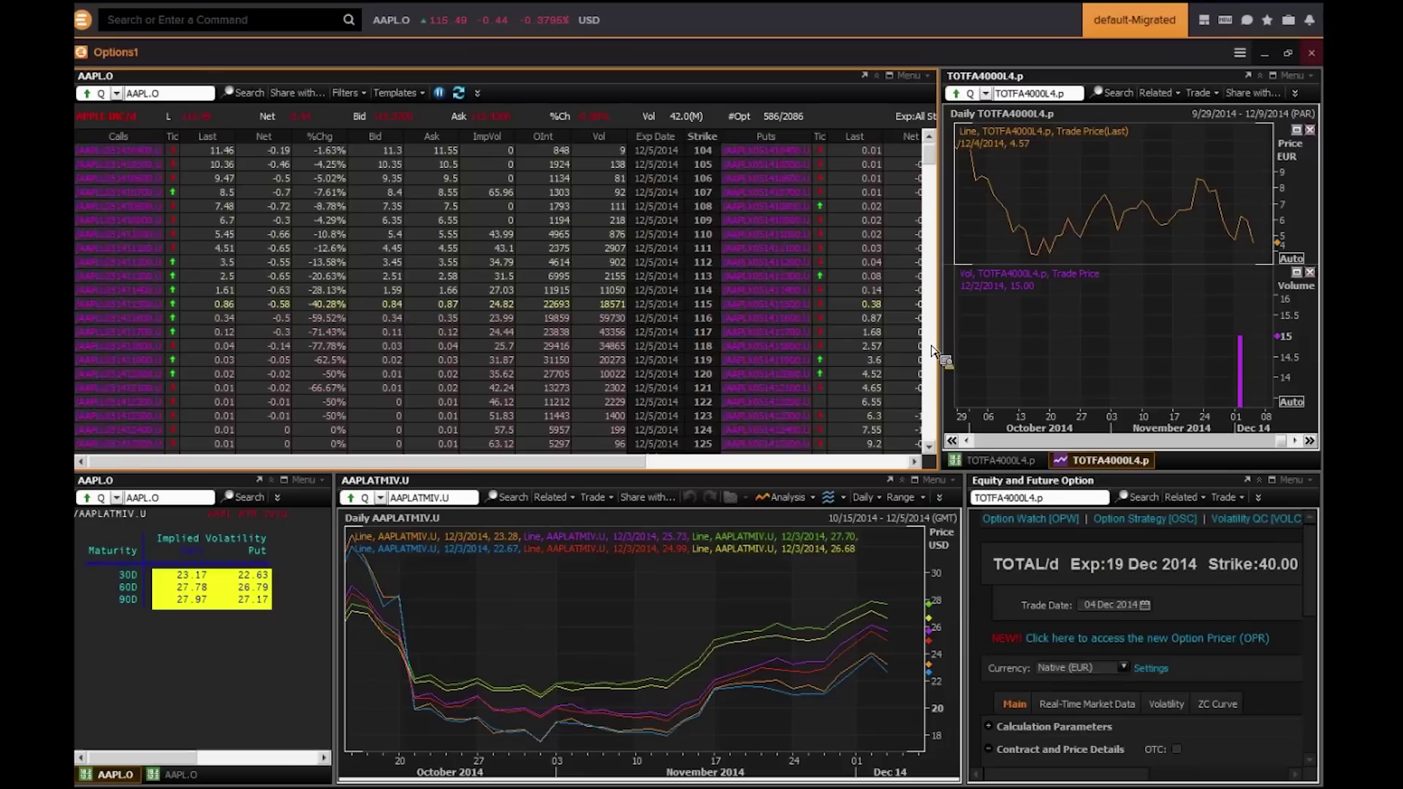
click(929, 446)
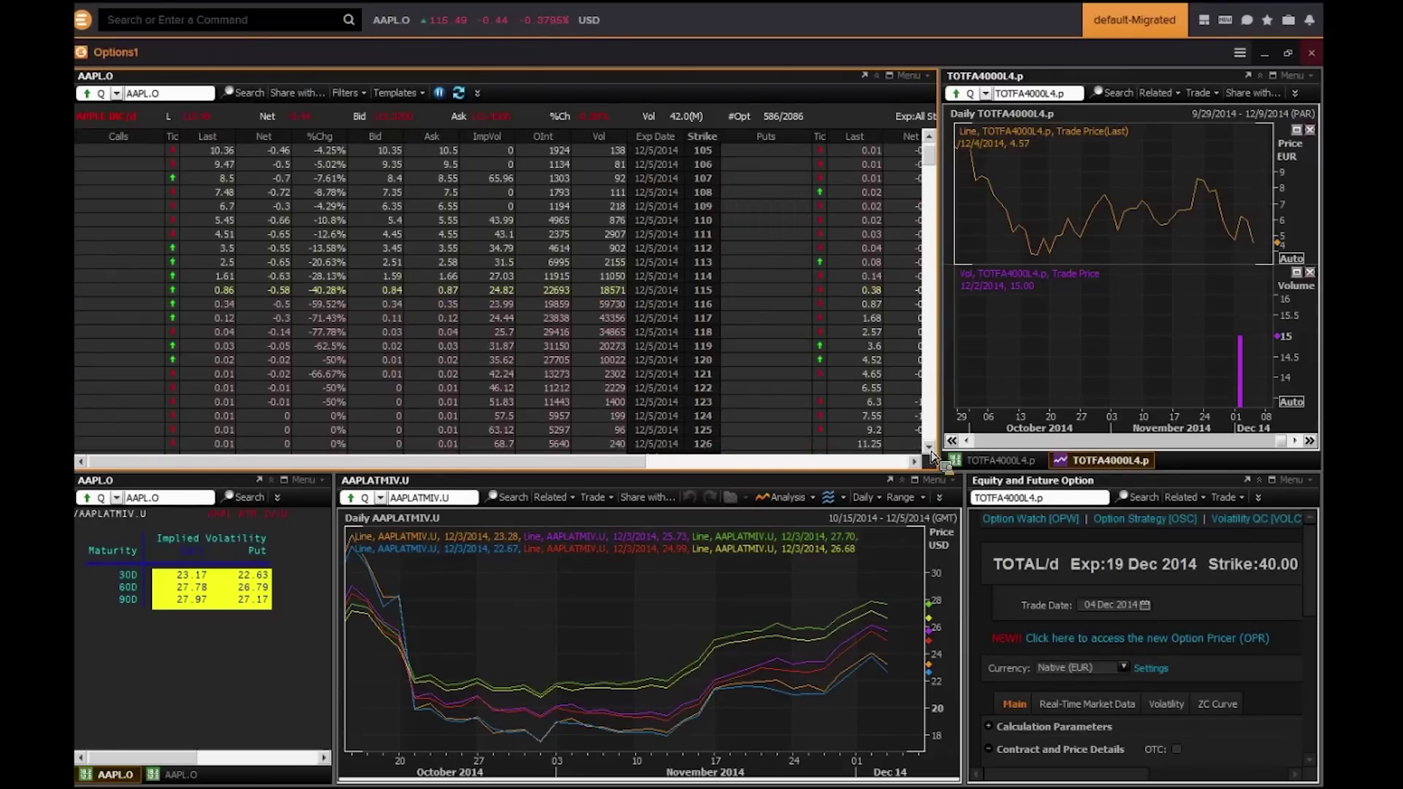
scroll(931, 452, down, 10)
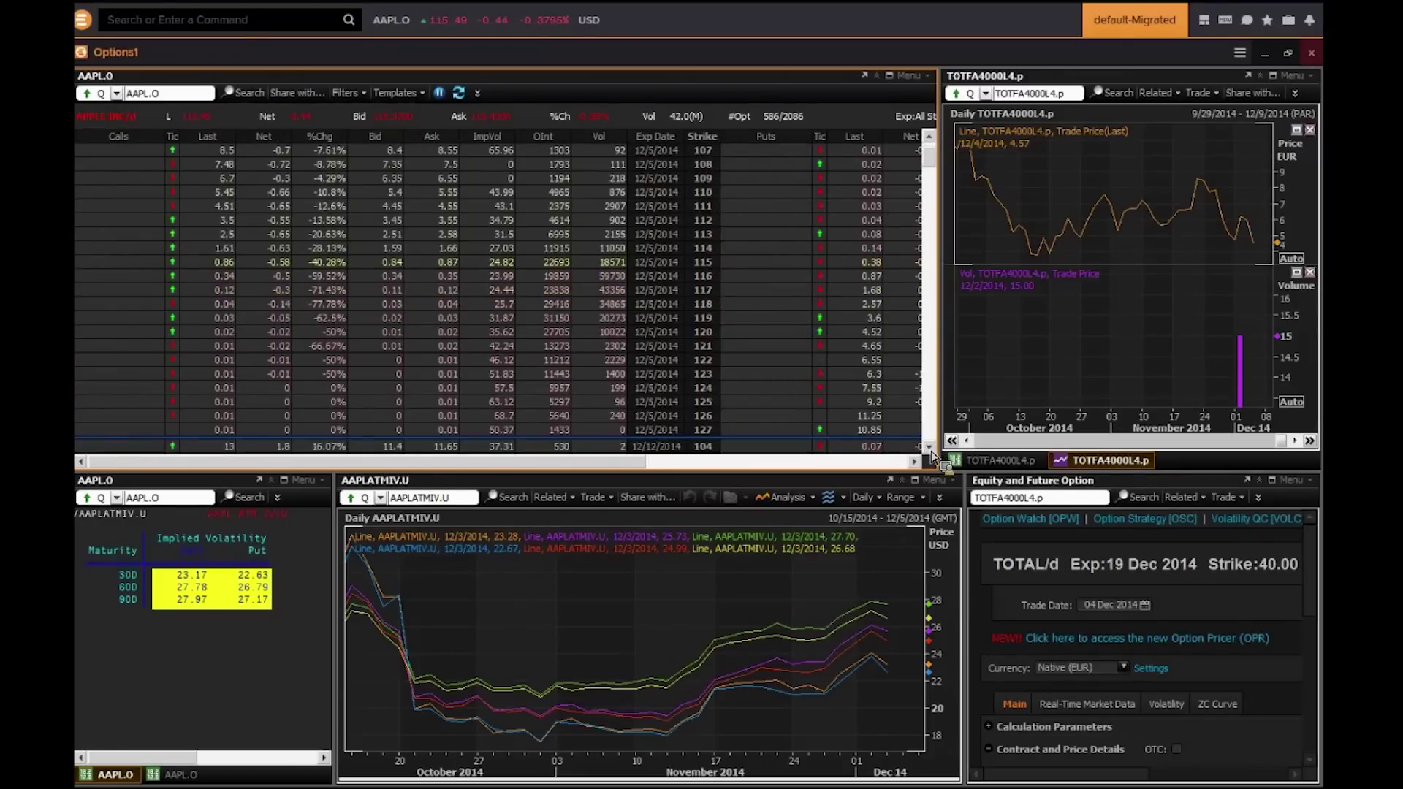
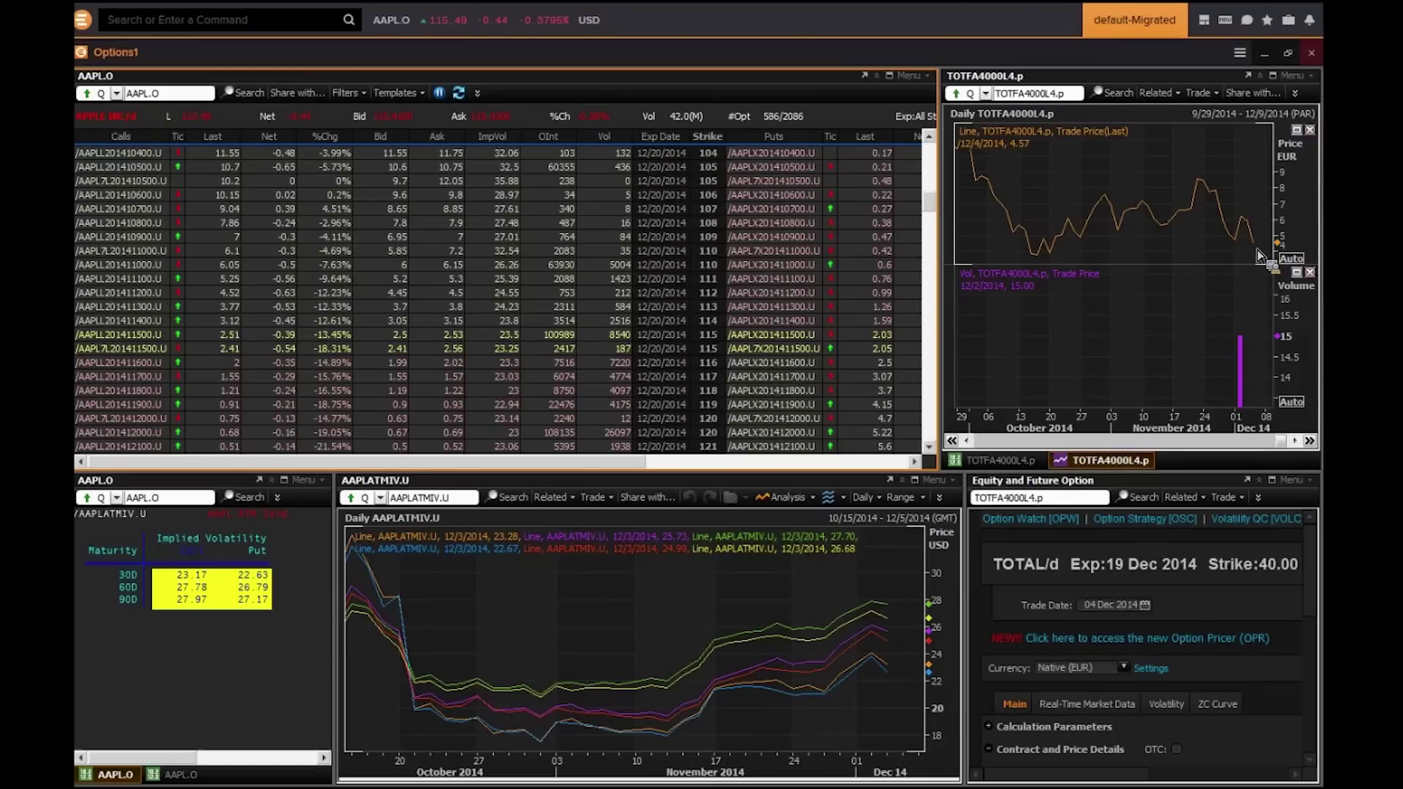
Step: Maximize the TOTAL/d 19 Dec 2014 40.00 American Call option calculator to fill the window
mouse_move(1258, 250)
click(1279, 484)
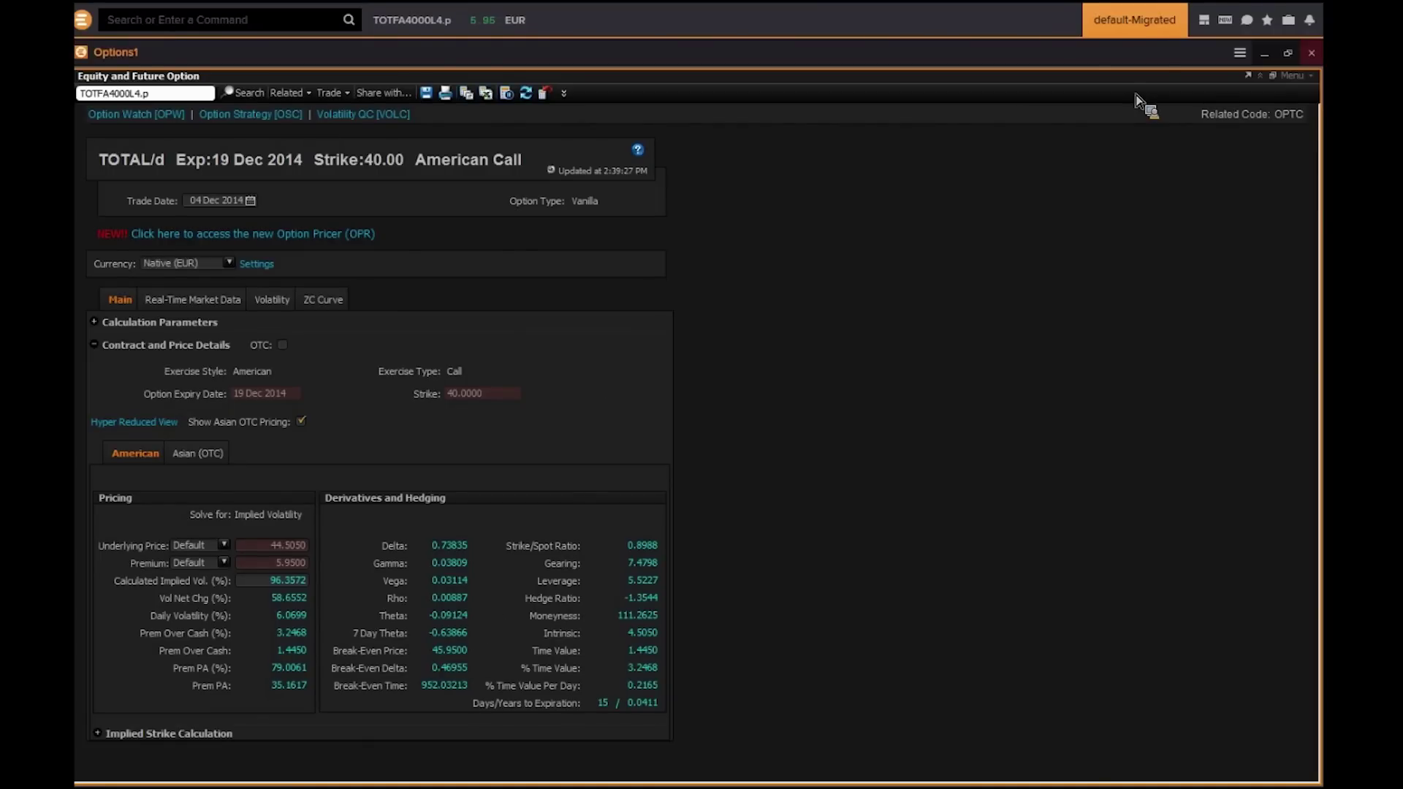
Step: Restore the Options1 window, then maximize it again to reload its full multi-panel layout
click(1288, 54)
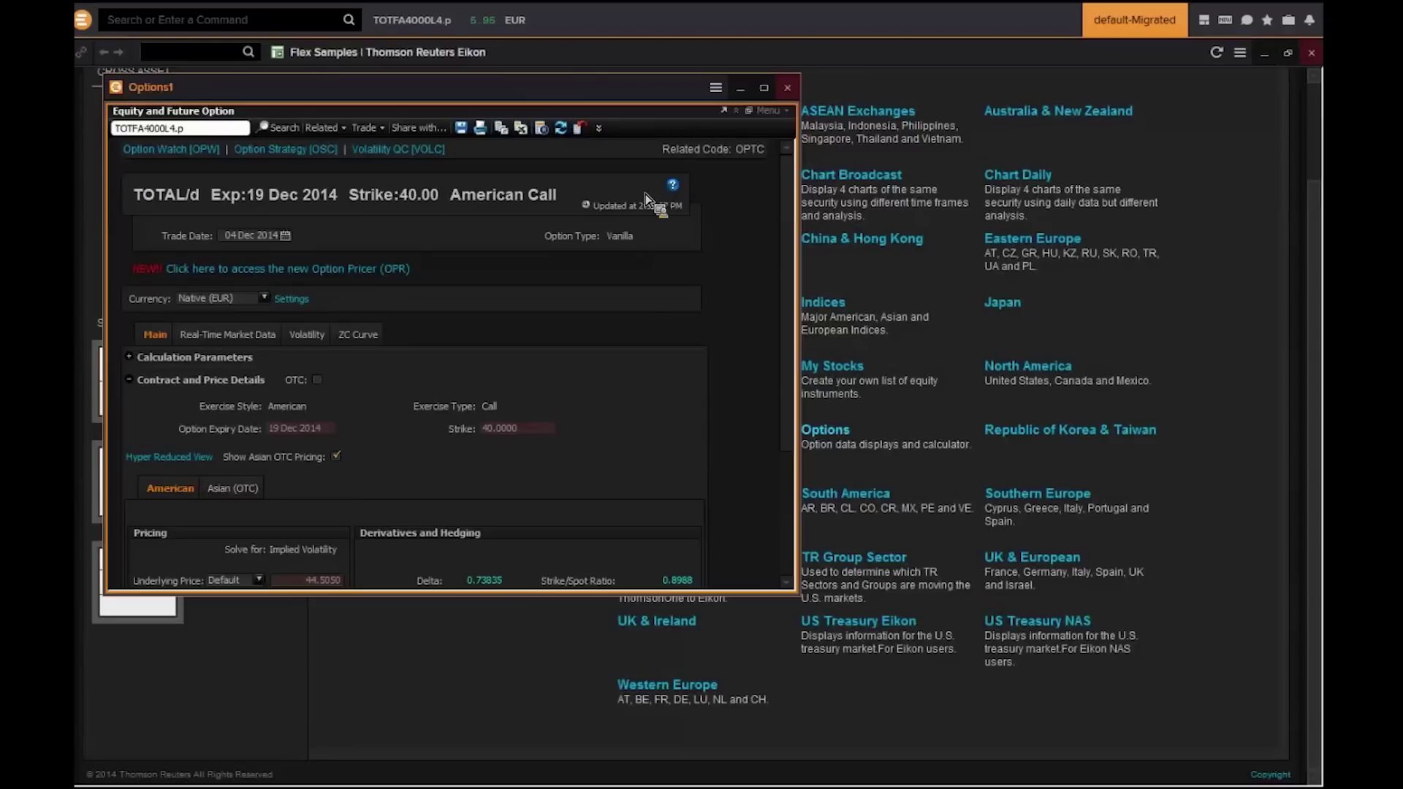
click(764, 89)
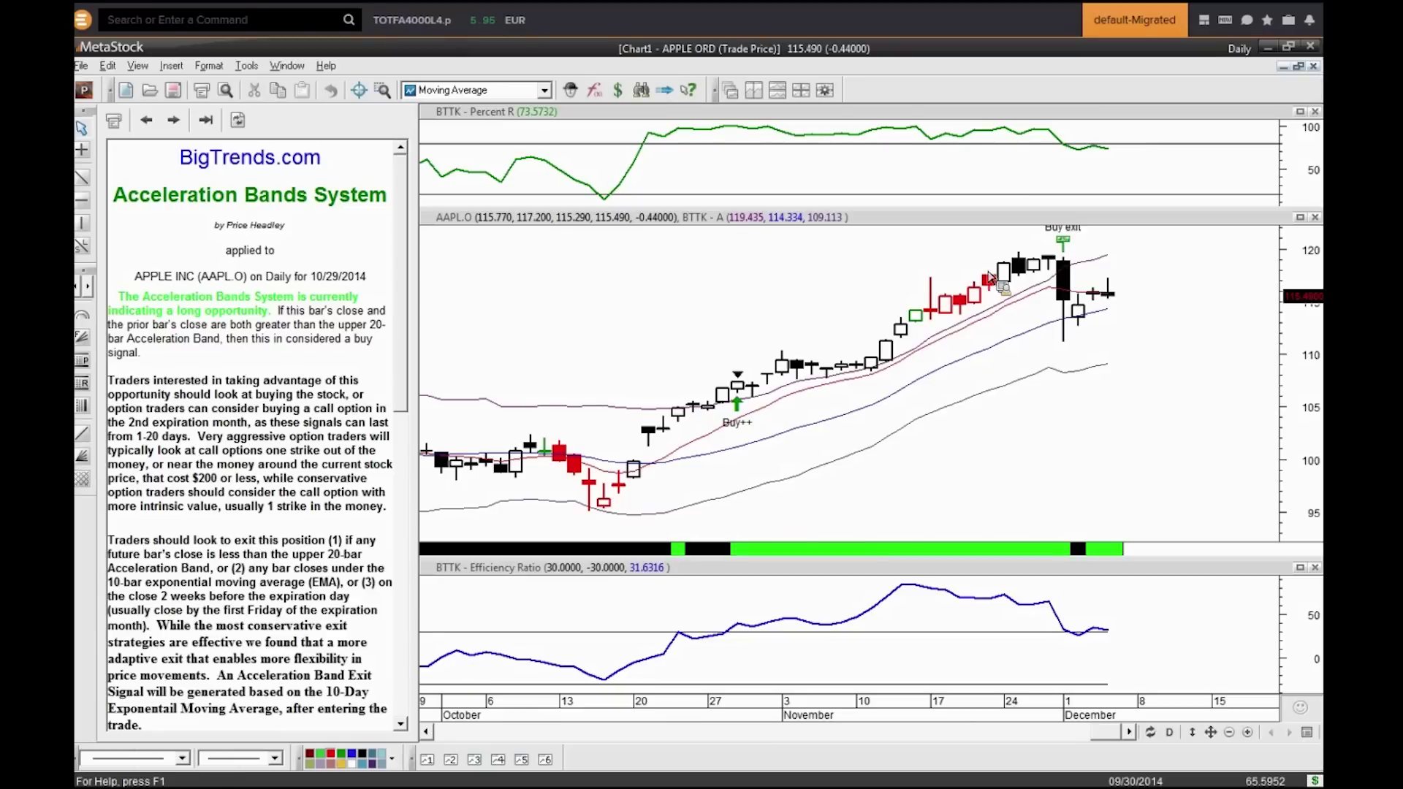
Step: Activate Eikon's AAPLATMIV.U volatility chart, then return to MetaStock and maximize it
click(1289, 46)
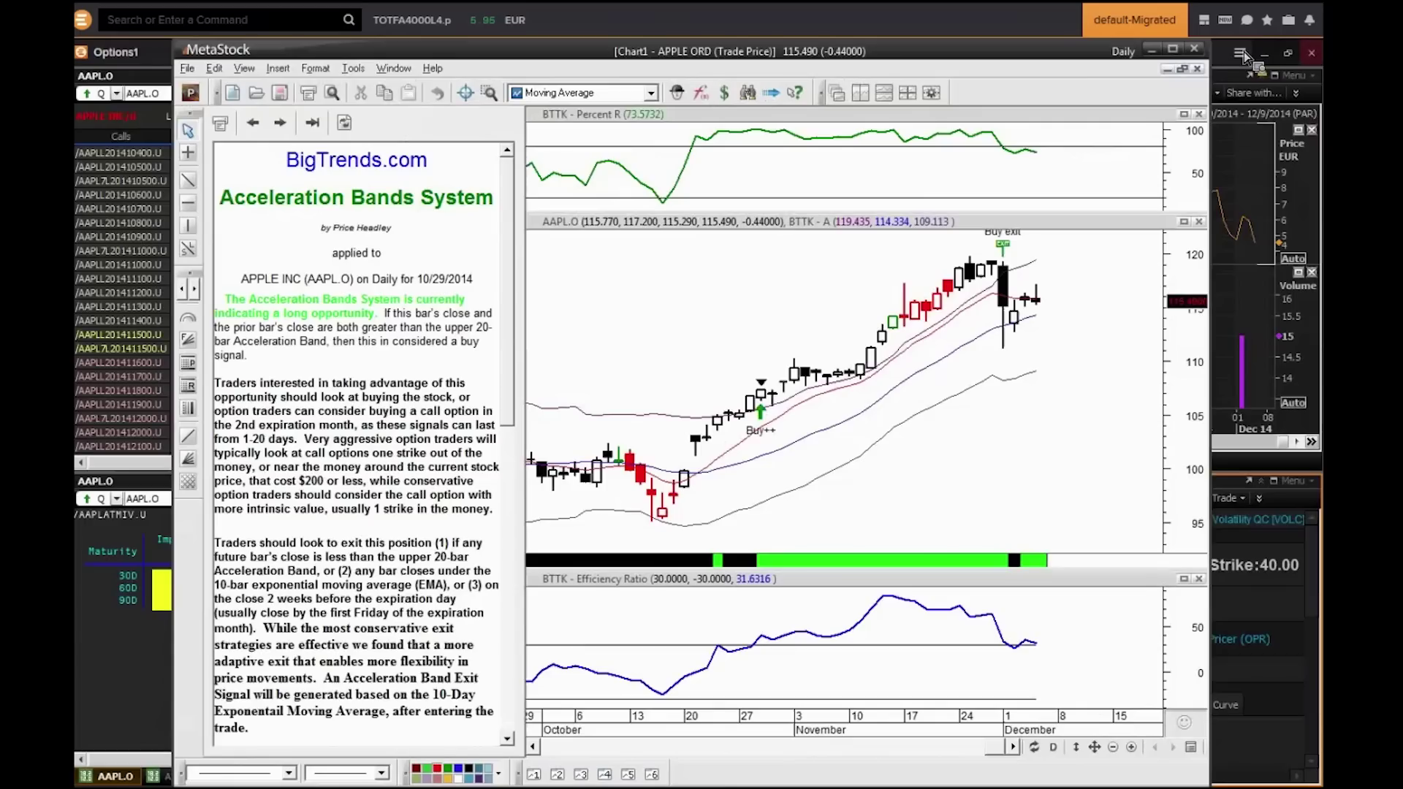
key(alt+Tab)
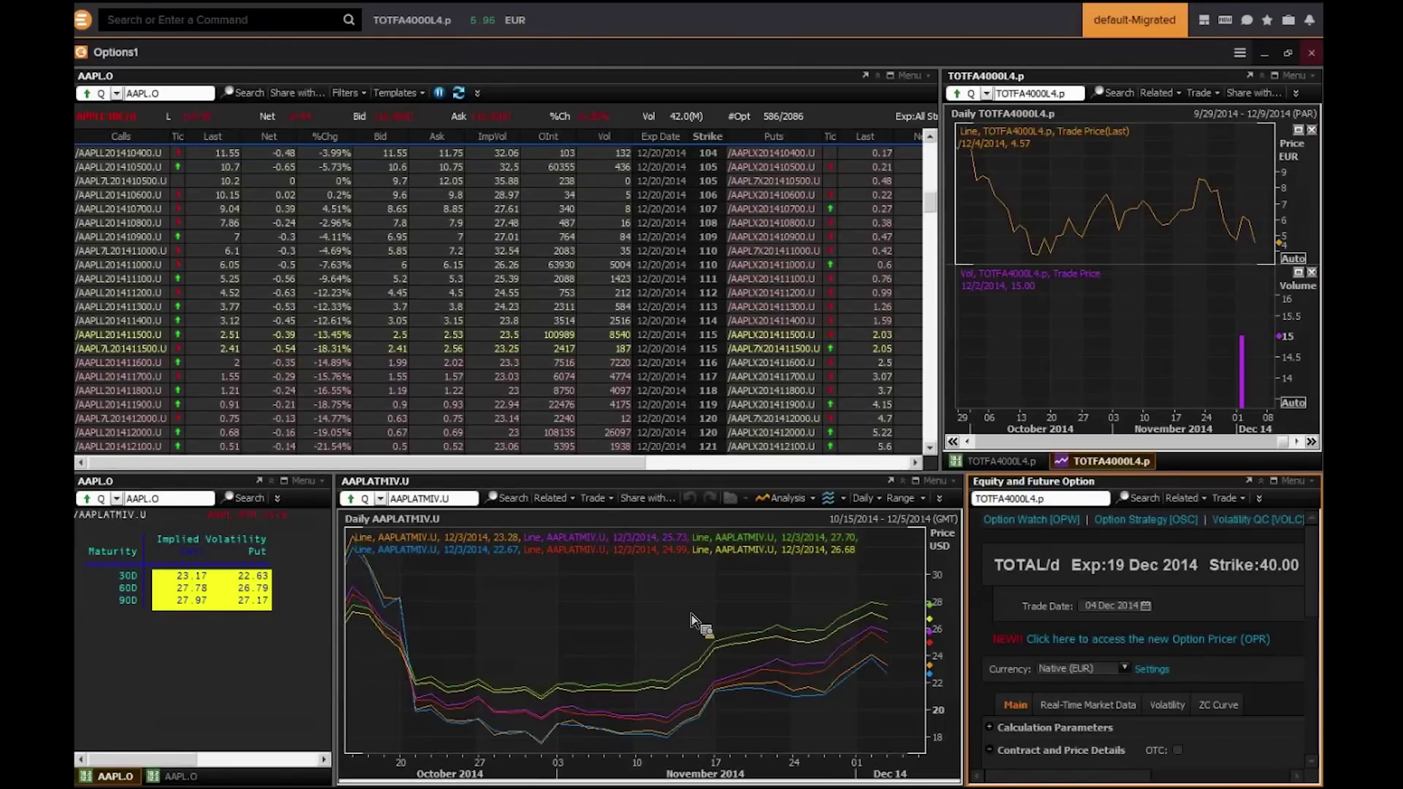
click(653, 657)
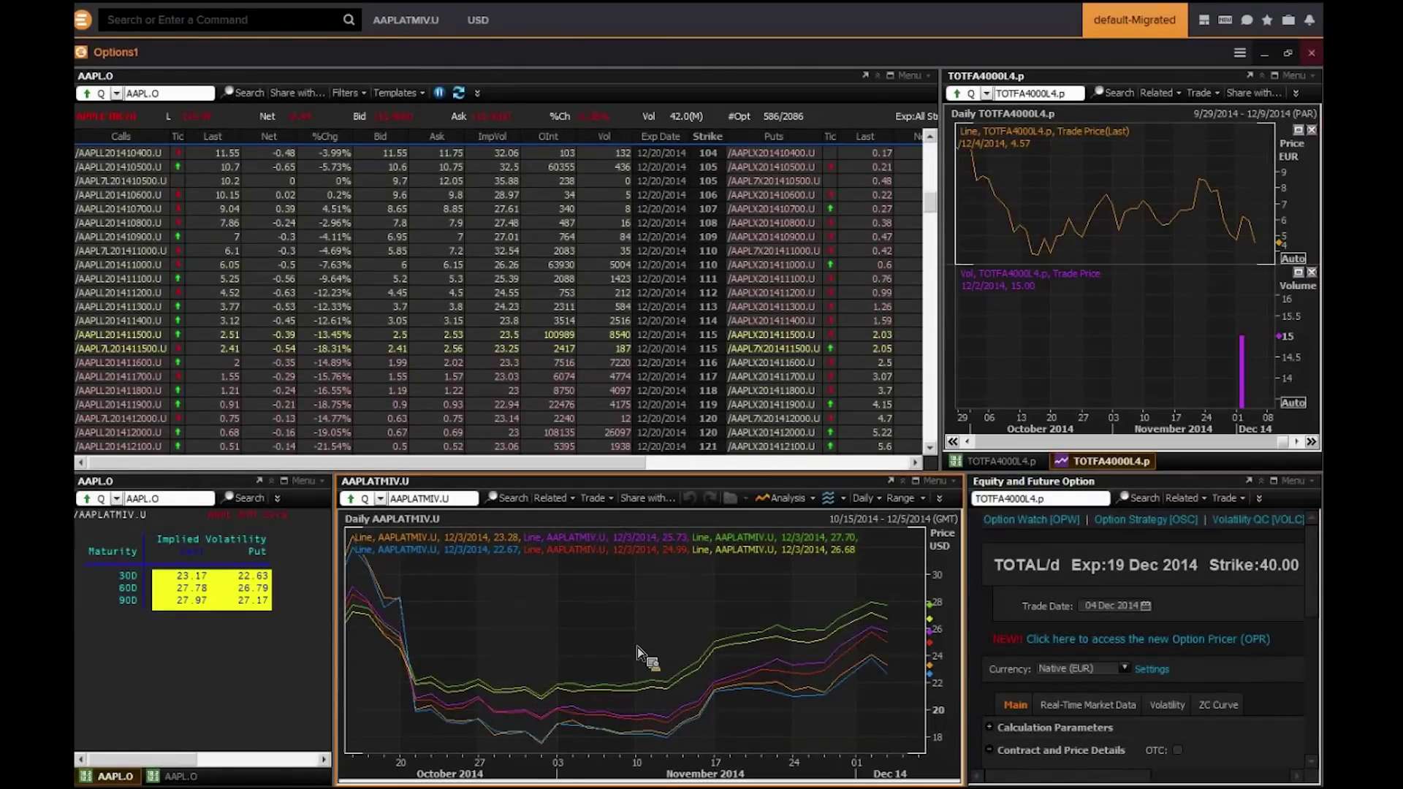
key(alt+Tab)
drag(816, 116, 1005, 63)
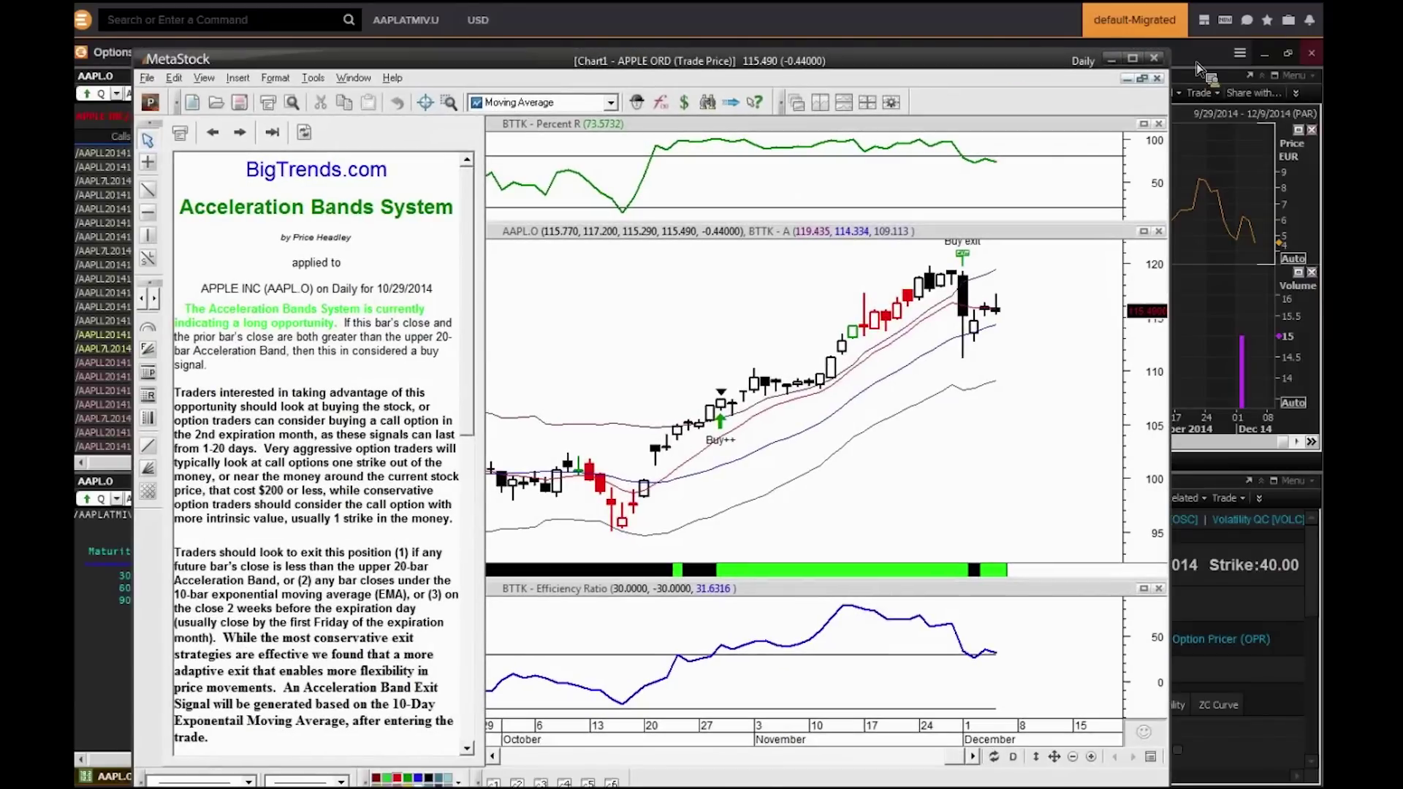
click(1134, 60)
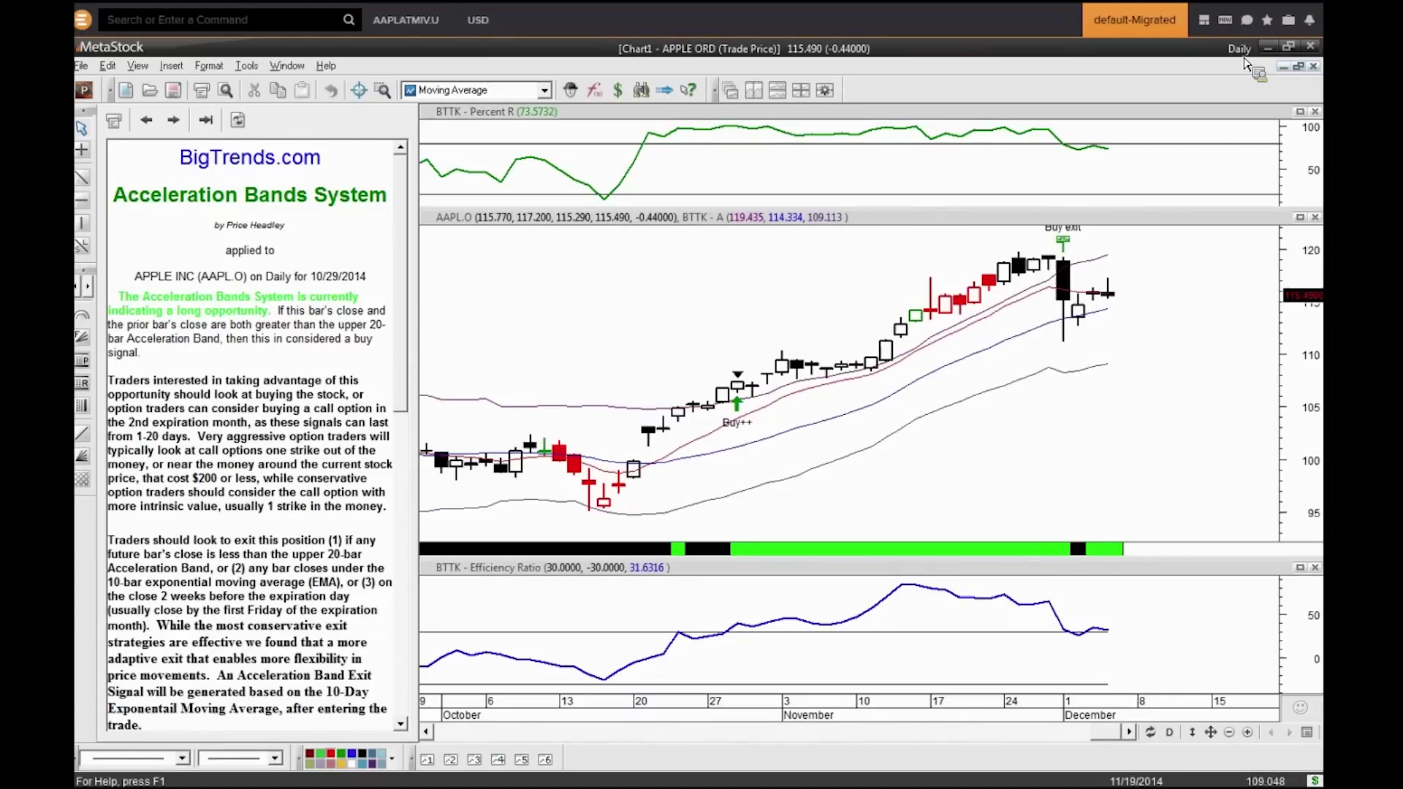
Step: Restore the Apple chart to reveal the Amazon chart, then reactivate Apple
click(1299, 67)
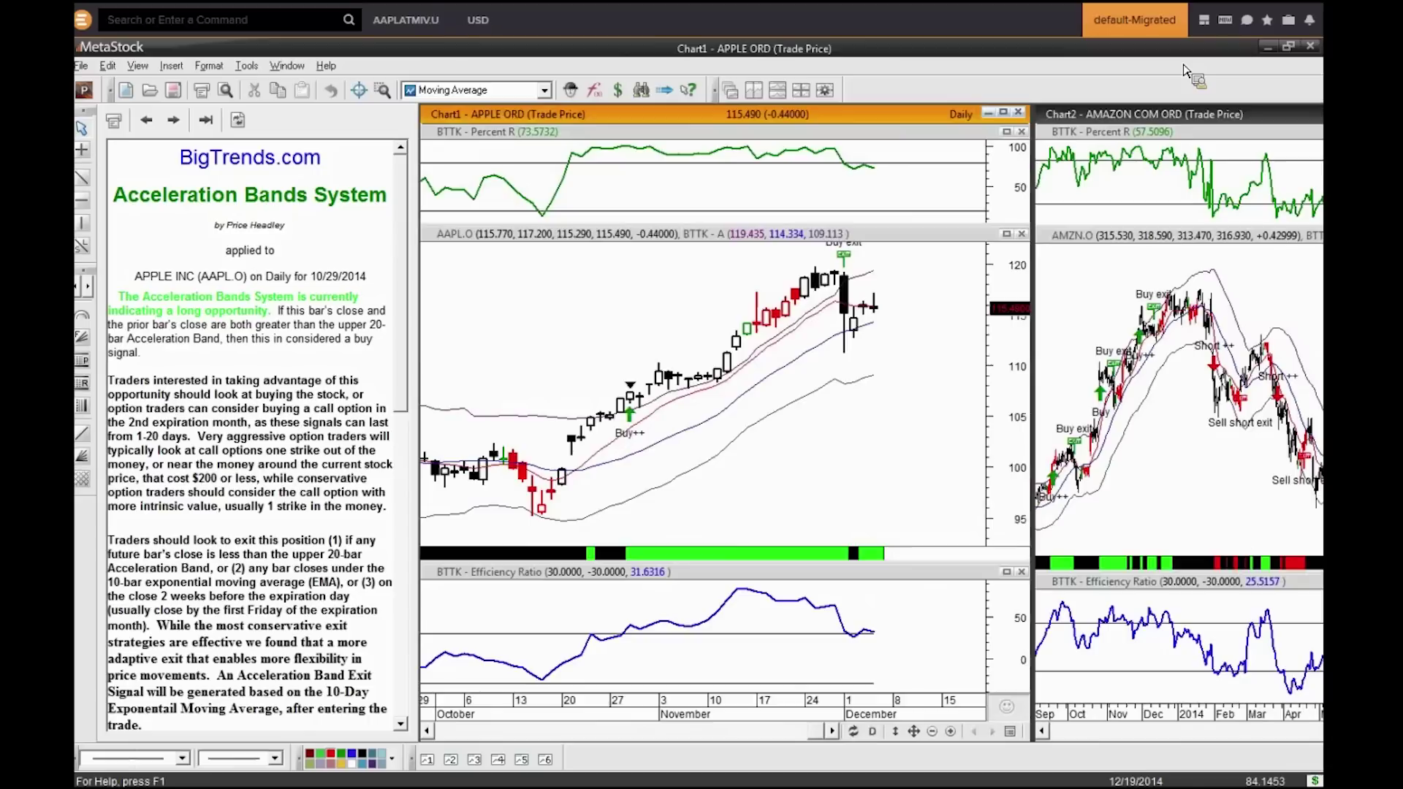
click(1041, 117)
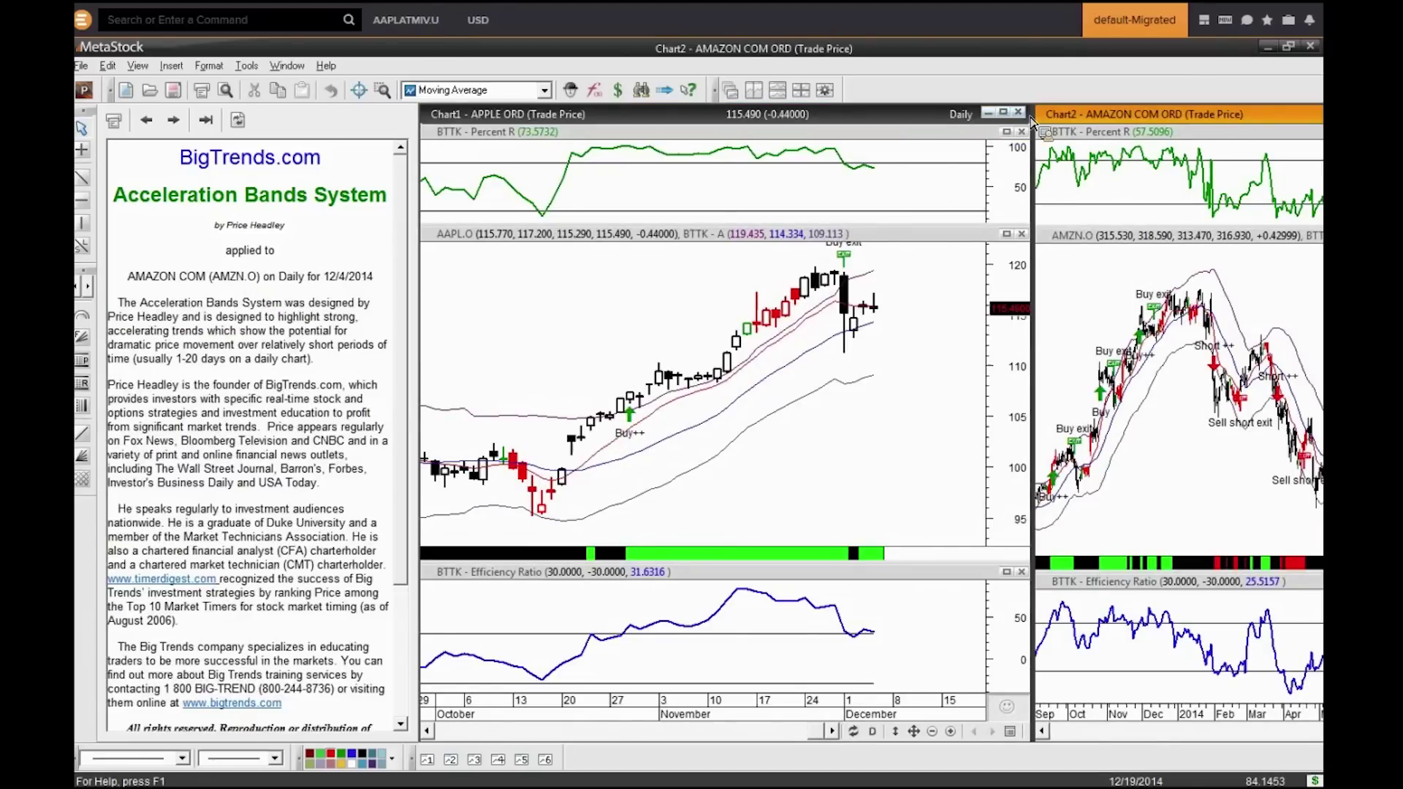
click(913, 116)
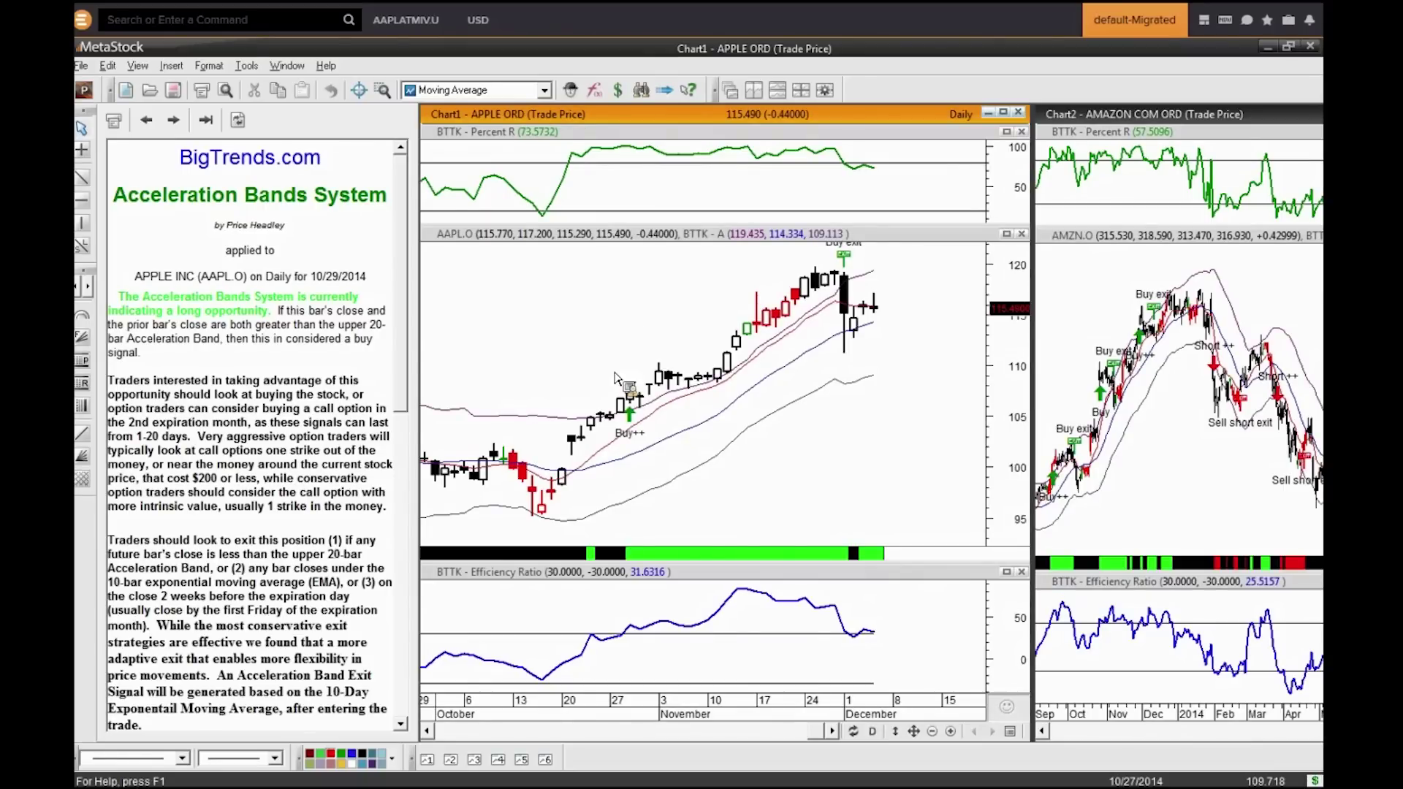
Step: Open an aaplatmiv.u chart from the Power Console with the CLEAN template applied
click(84, 90)
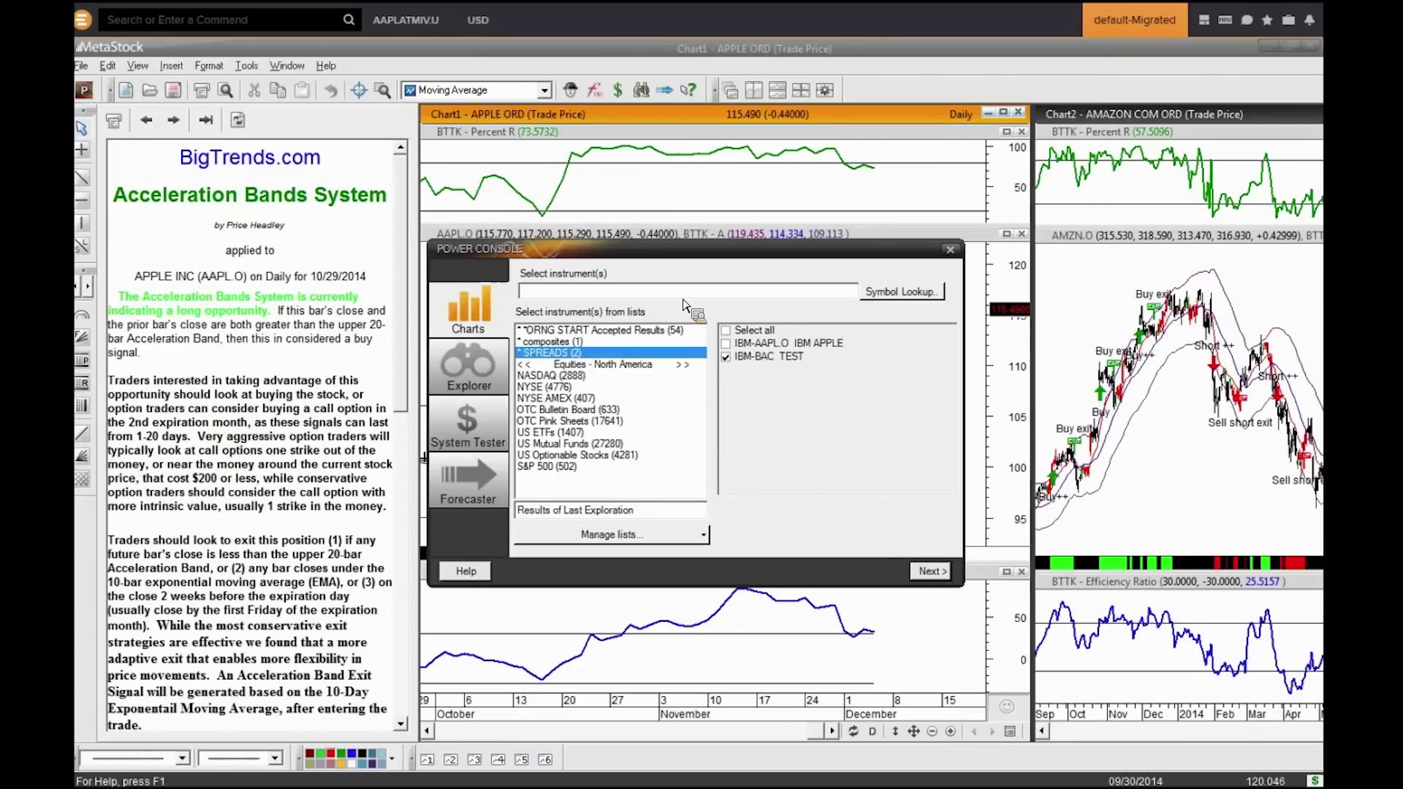
text(aapl)
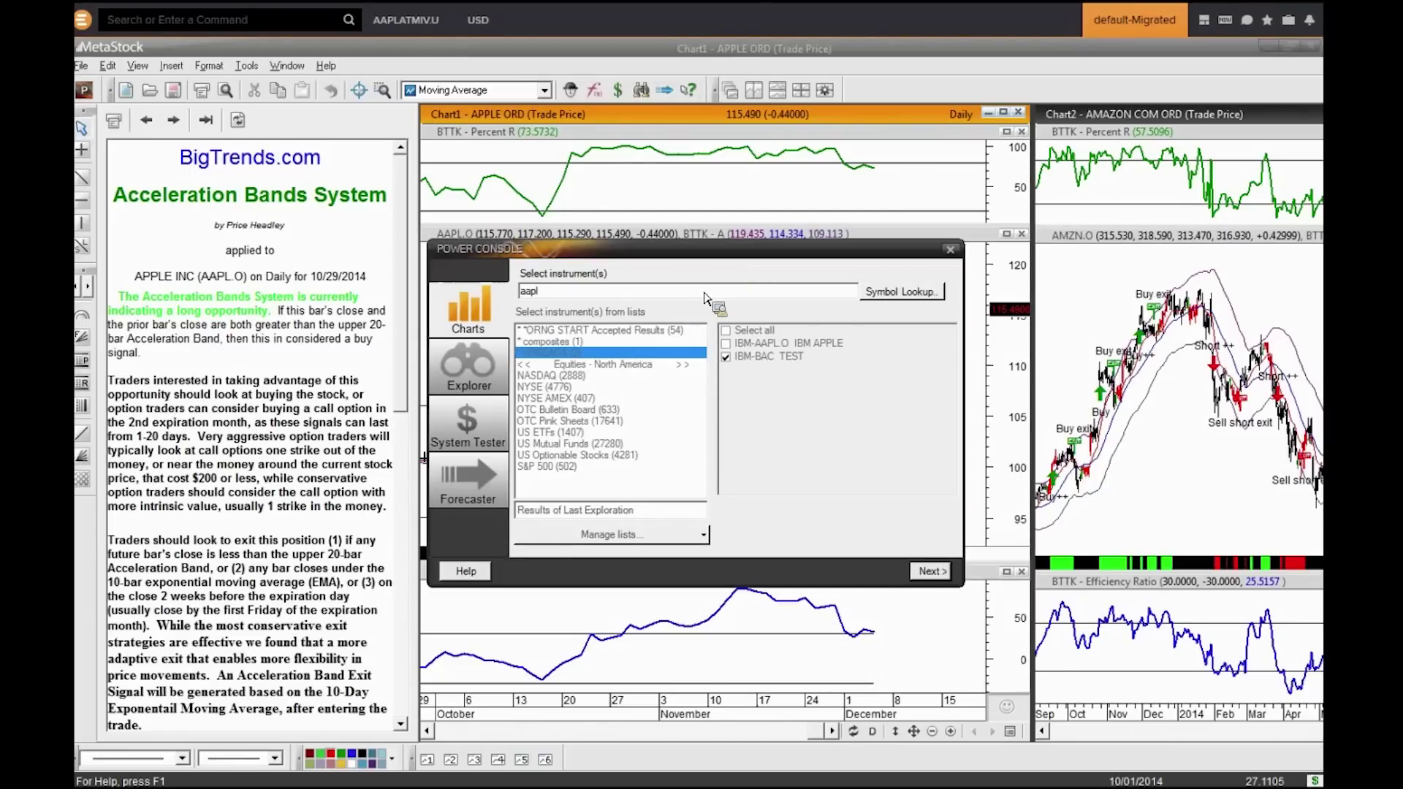
text(atmiv.u)
click(930, 571)
click(852, 473)
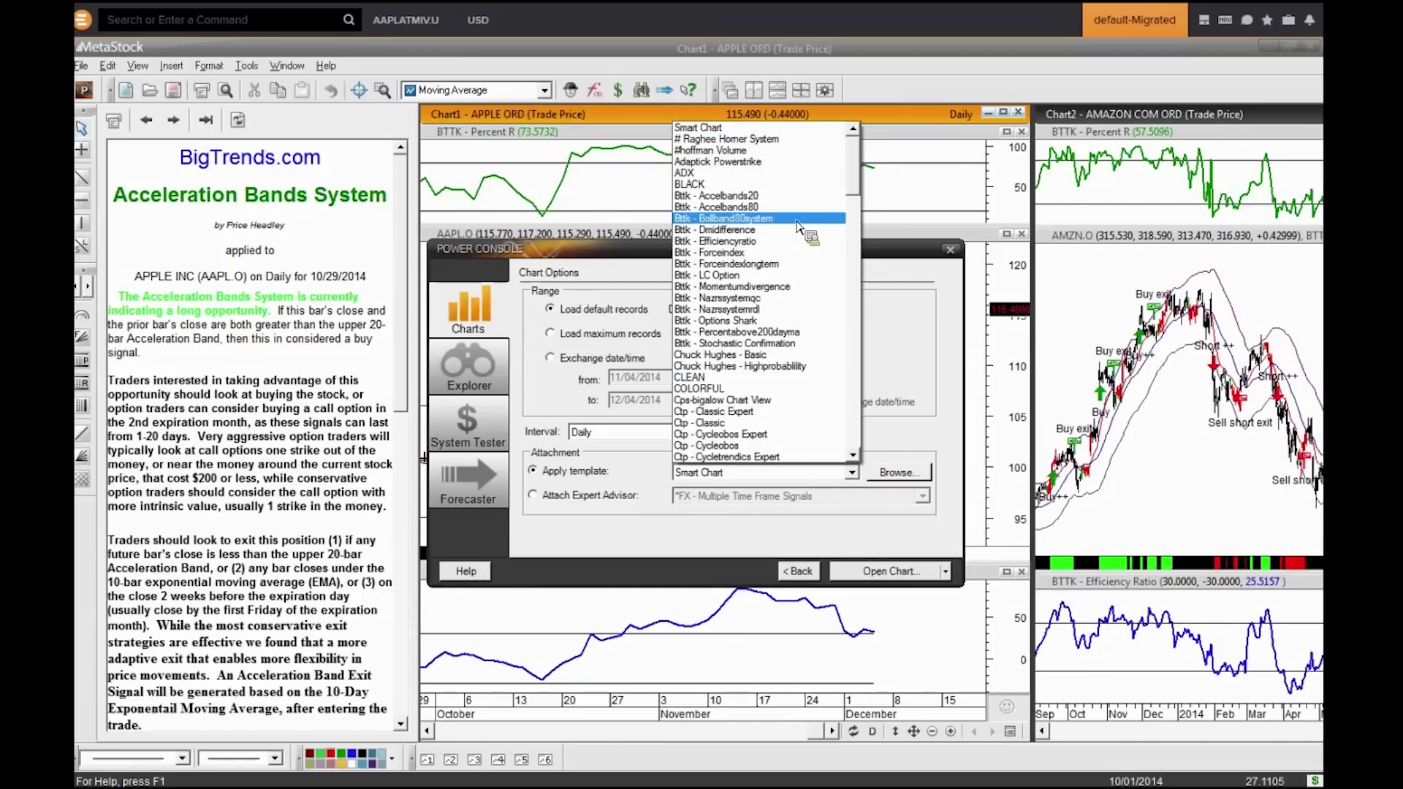
click(723, 378)
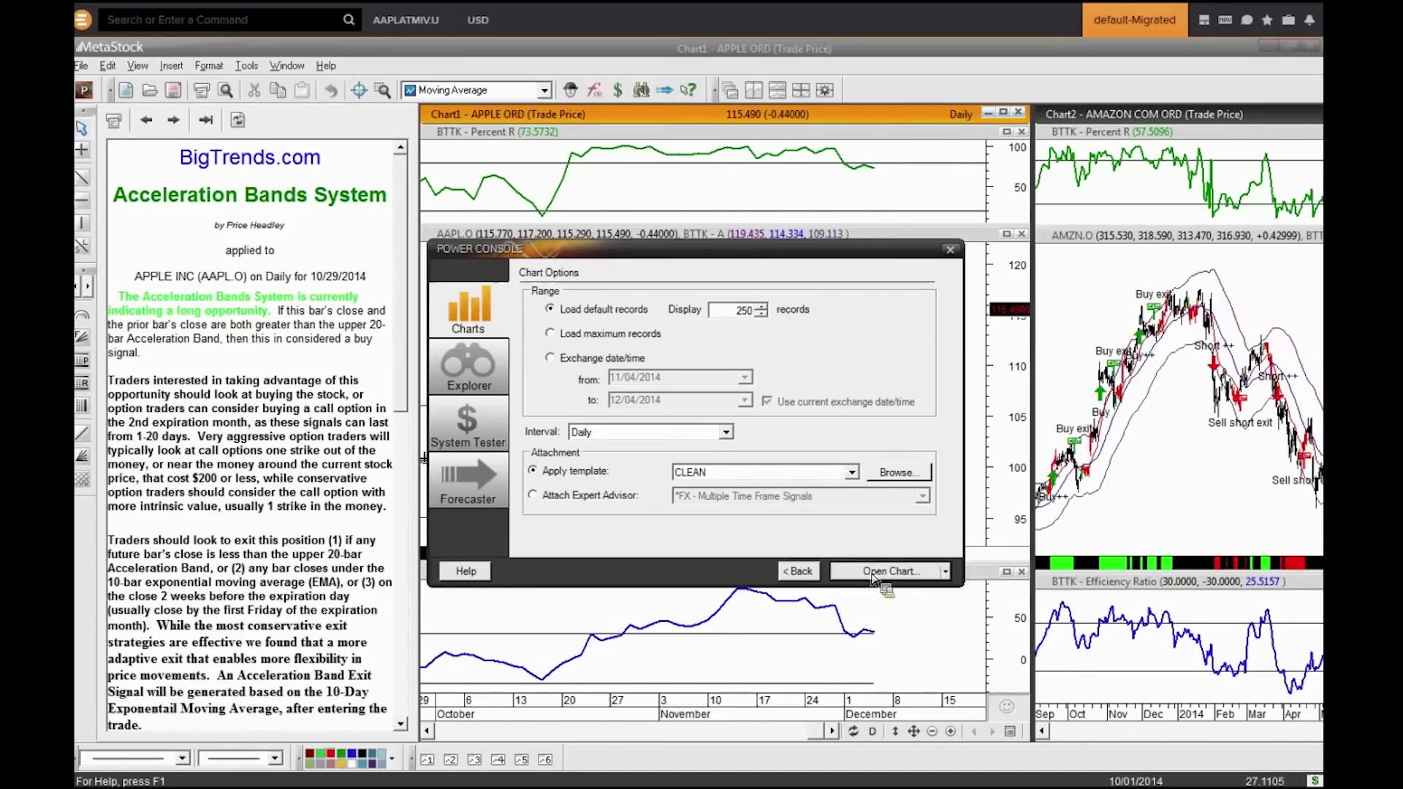
click(882, 572)
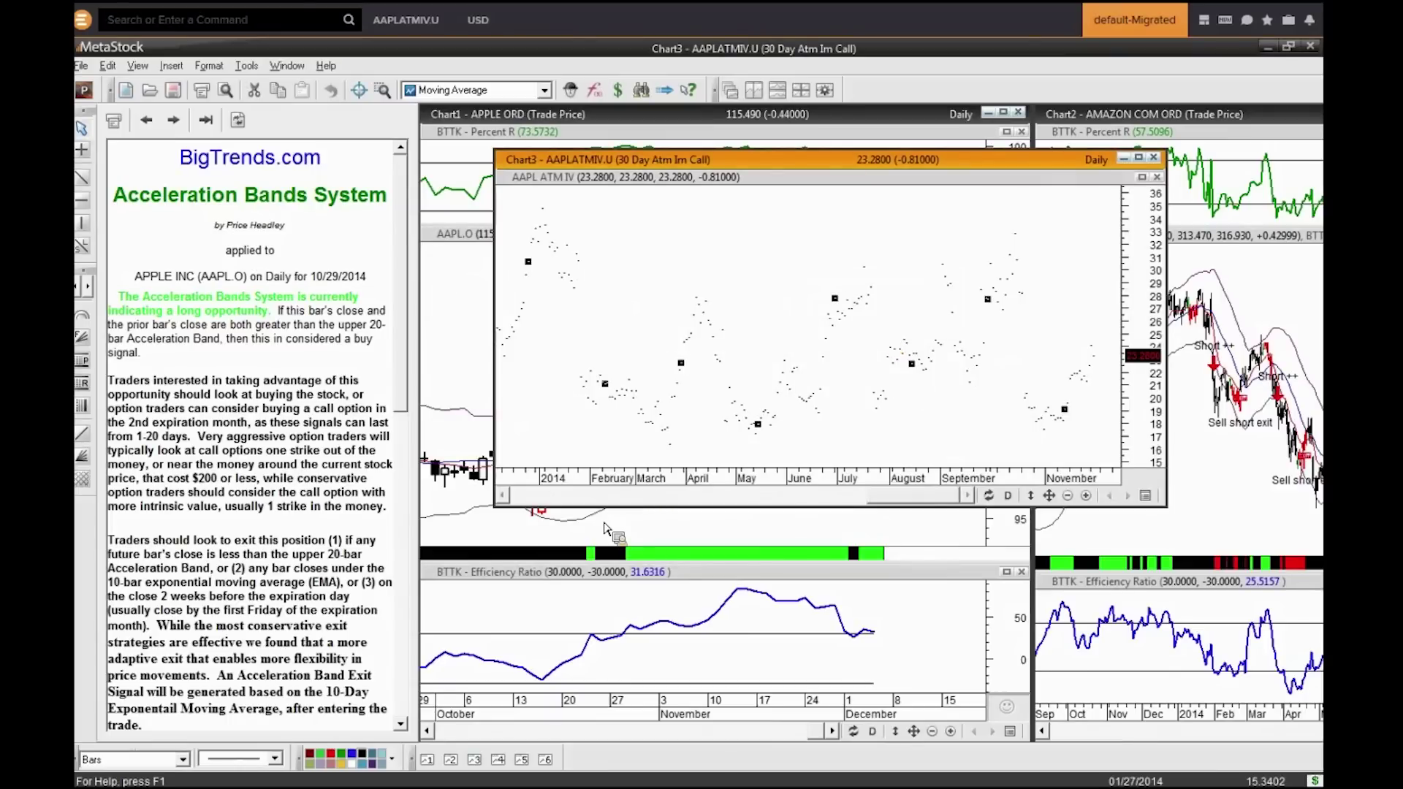
Step: Switch the volatility chart's price plot to a line style and nudge its window right
click(167, 759)
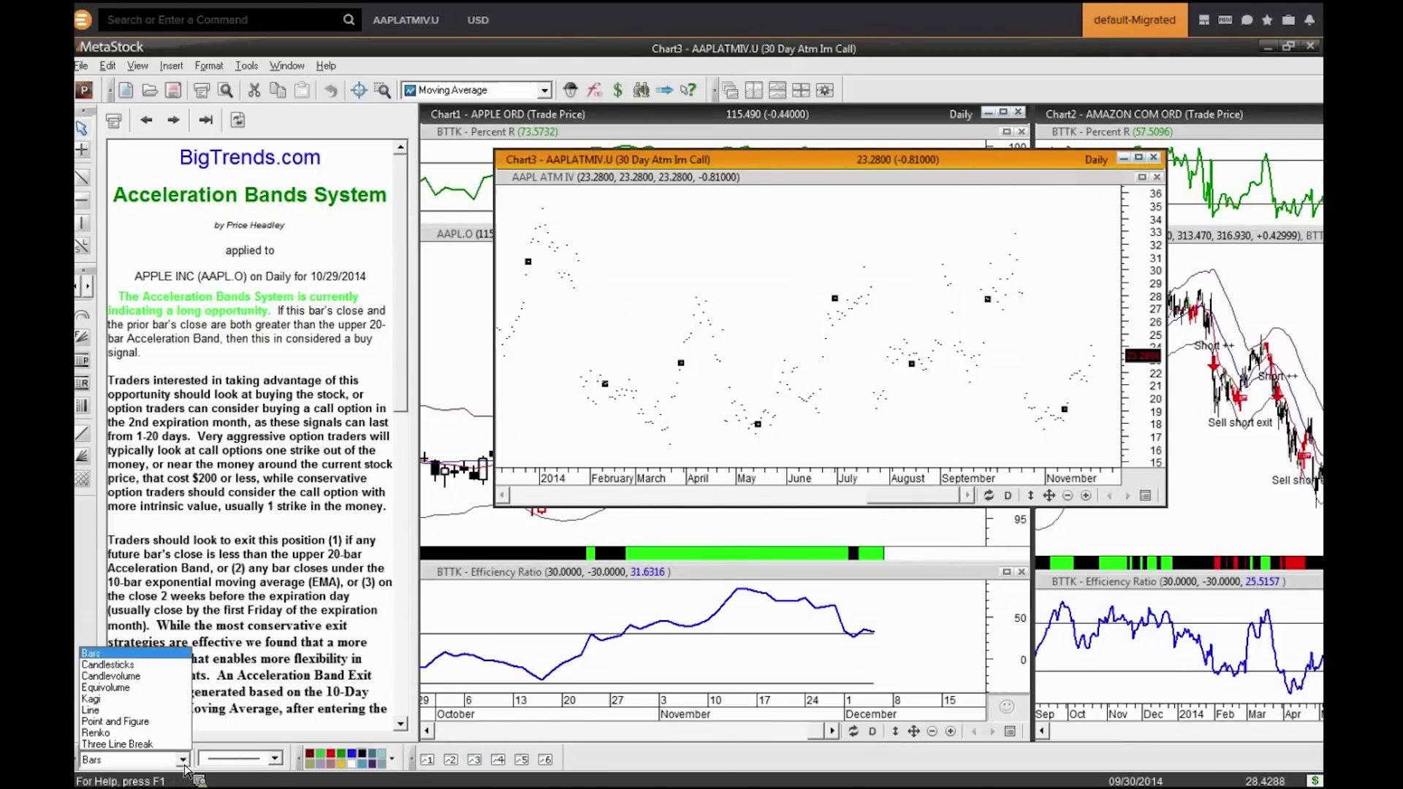
click(117, 705)
click(1060, 303)
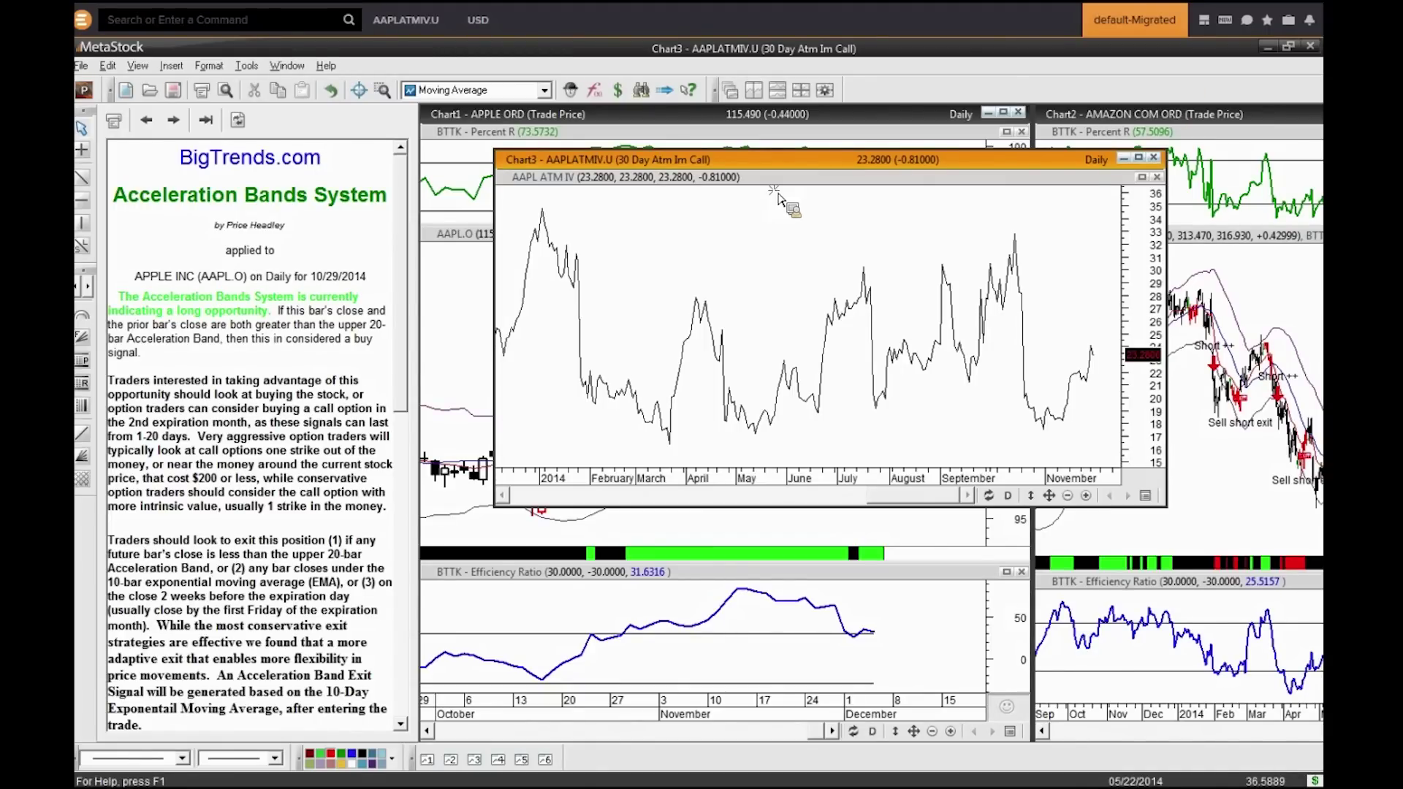
drag(795, 168, 834, 163)
Step: Close the Amazon chart without saving changes
click(1187, 115)
drag(1187, 115, 705, 120)
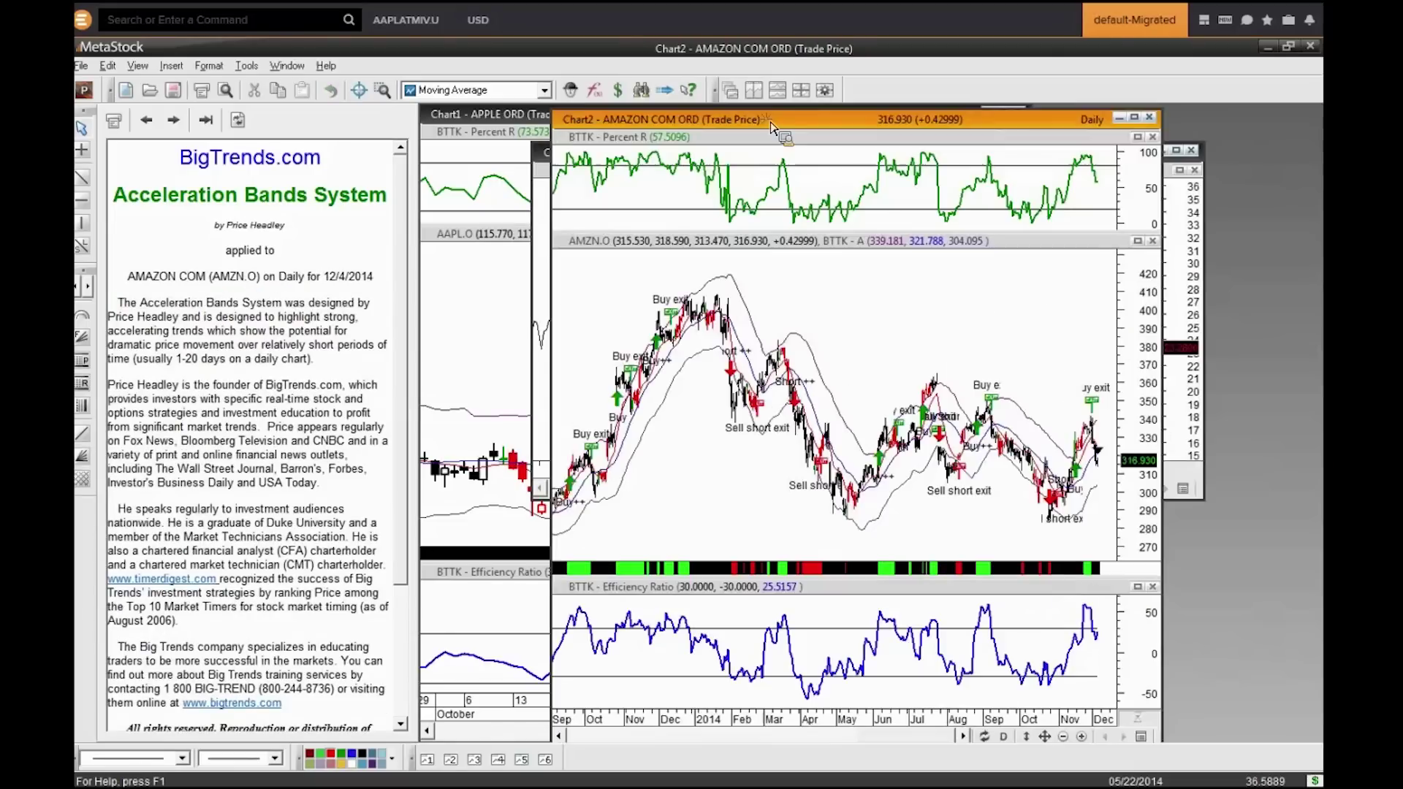
click(1149, 117)
click(742, 457)
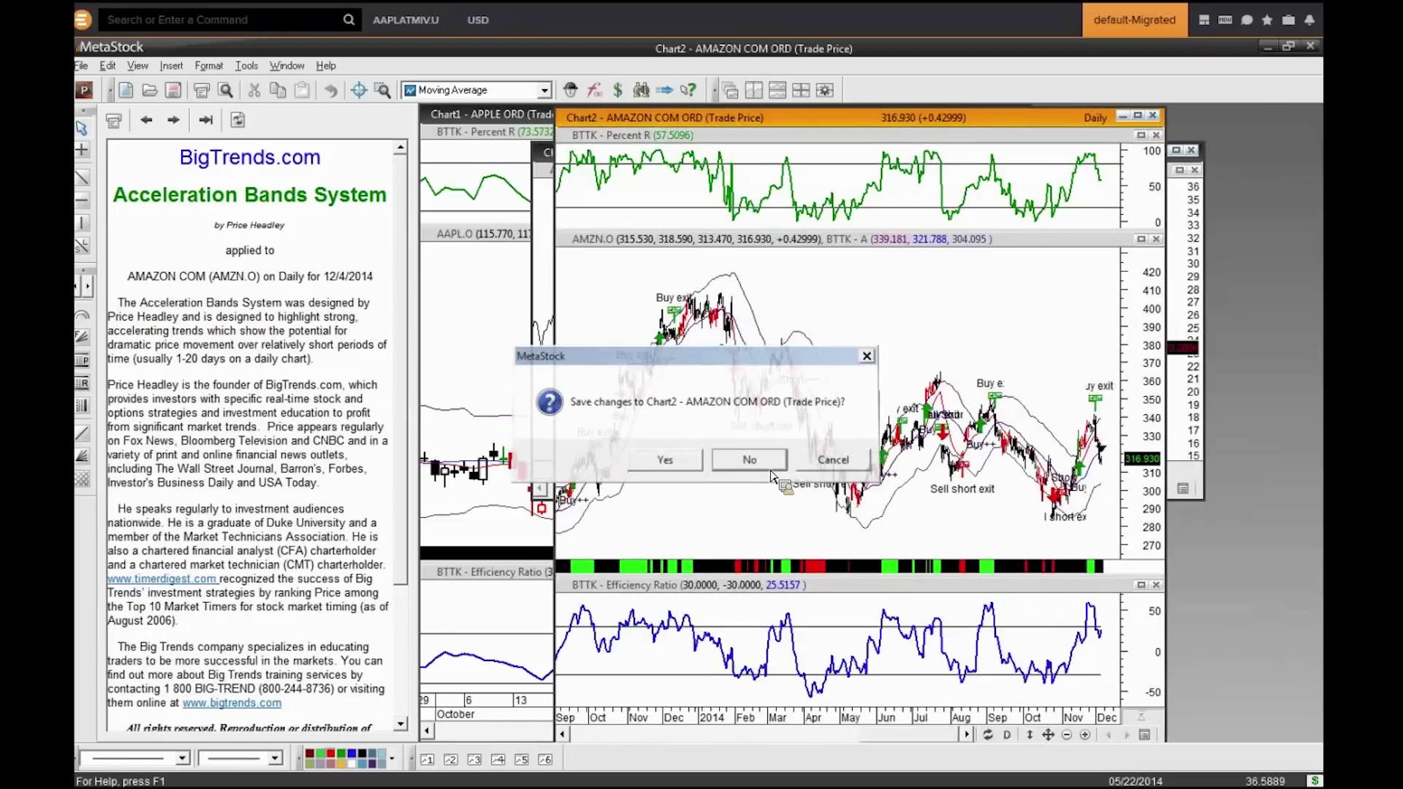
Step: Tile the Apple and volatility charts vertically and zoom the volatility chart in twice
click(754, 90)
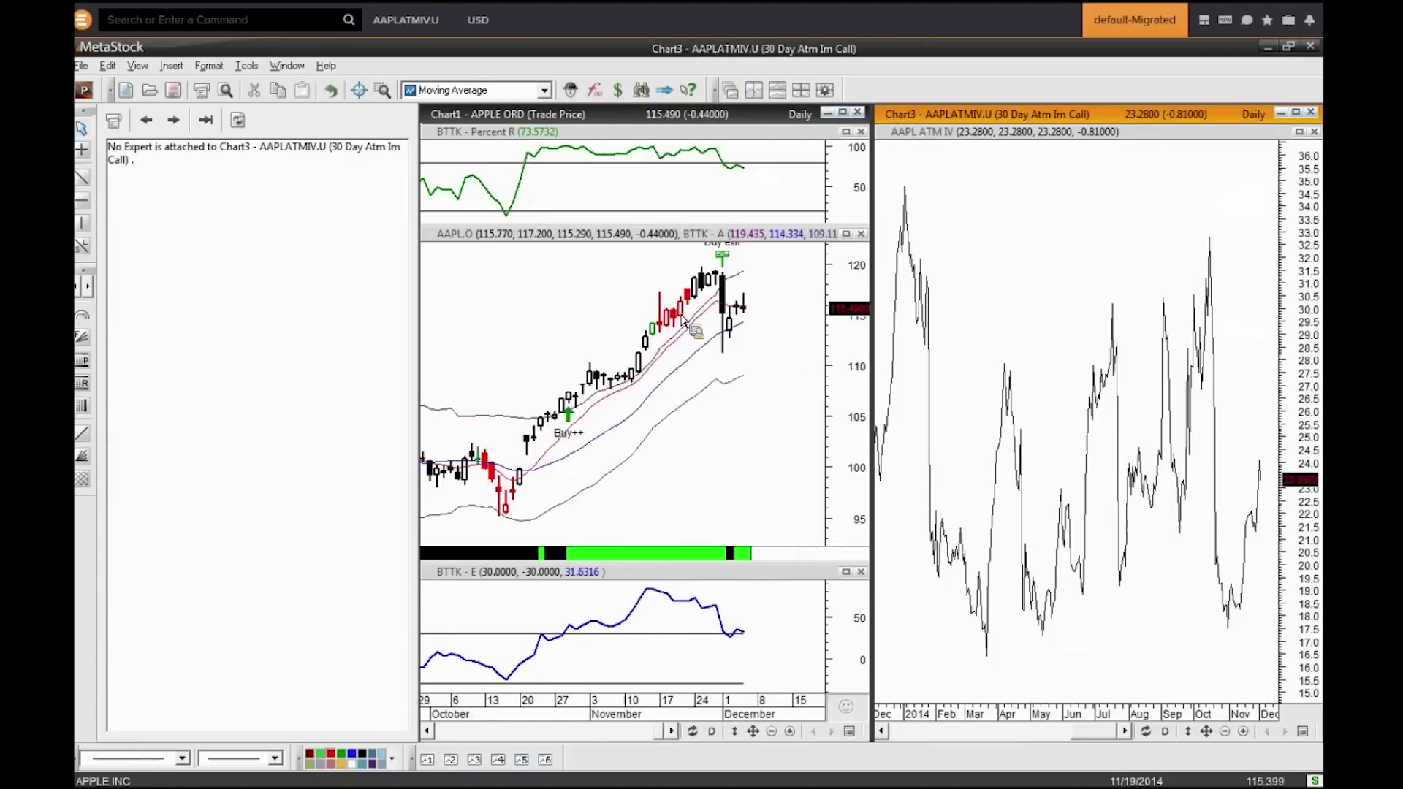
click(1243, 732)
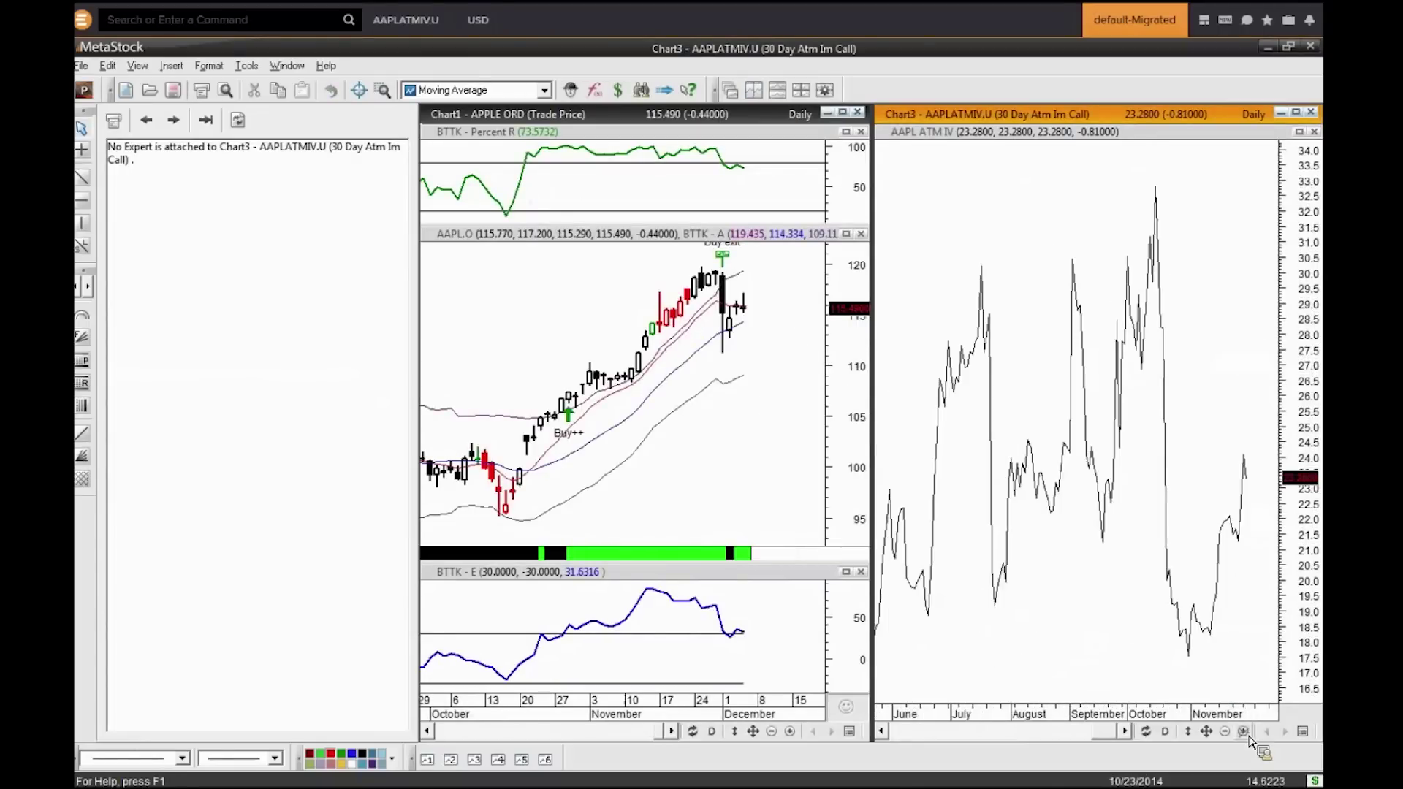
click(1243, 732)
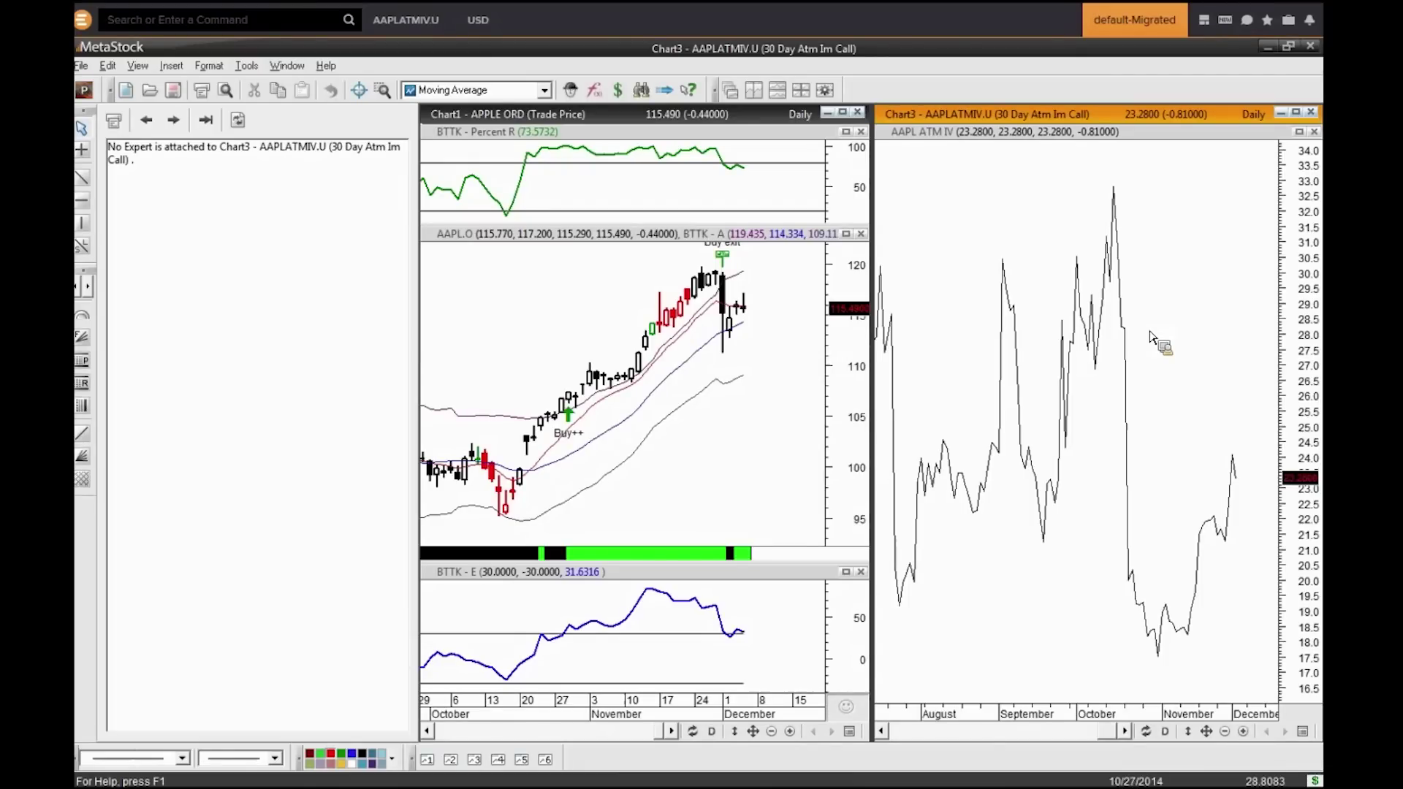
Step: Review the volatility chart's Change Field list and close it unchanged
right_click(1067, 229)
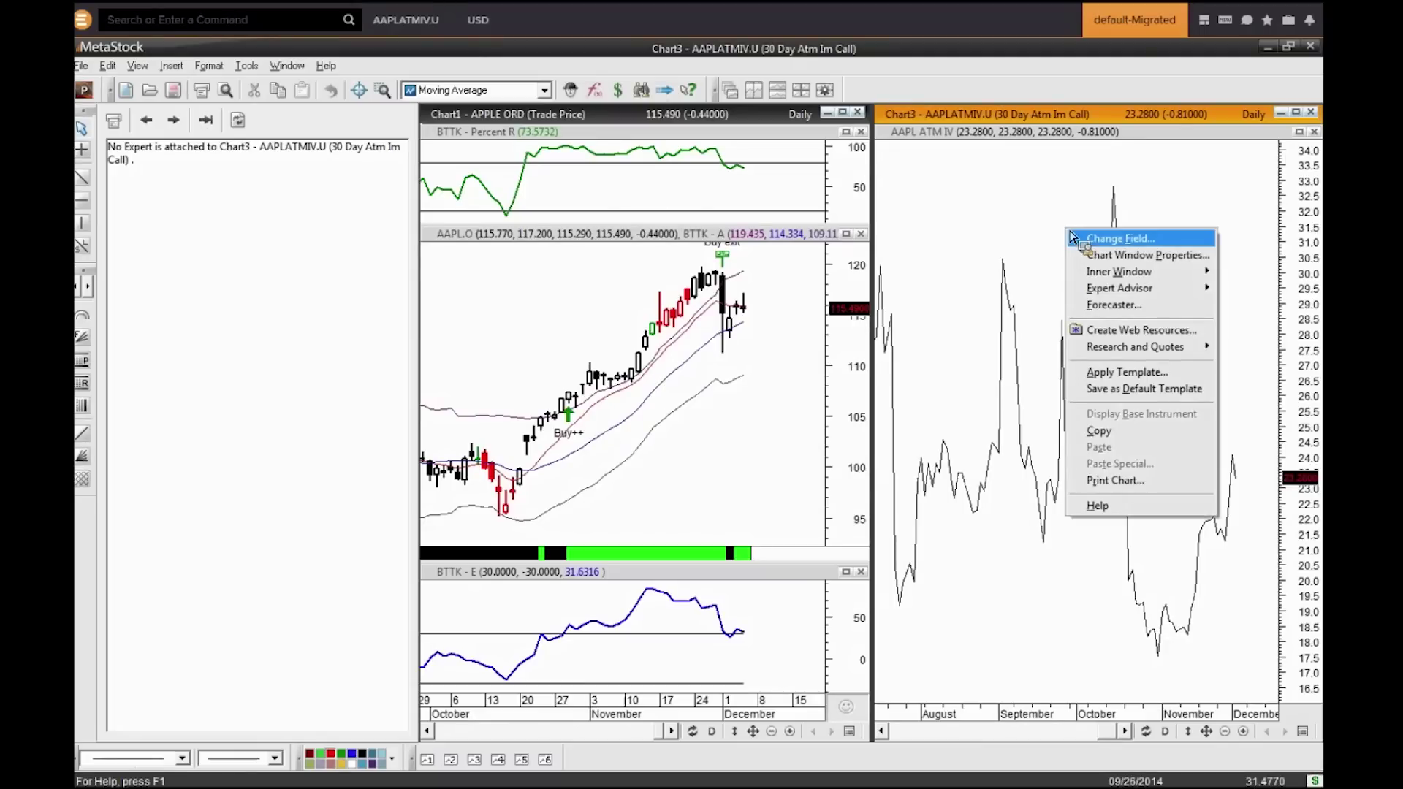
click(1105, 244)
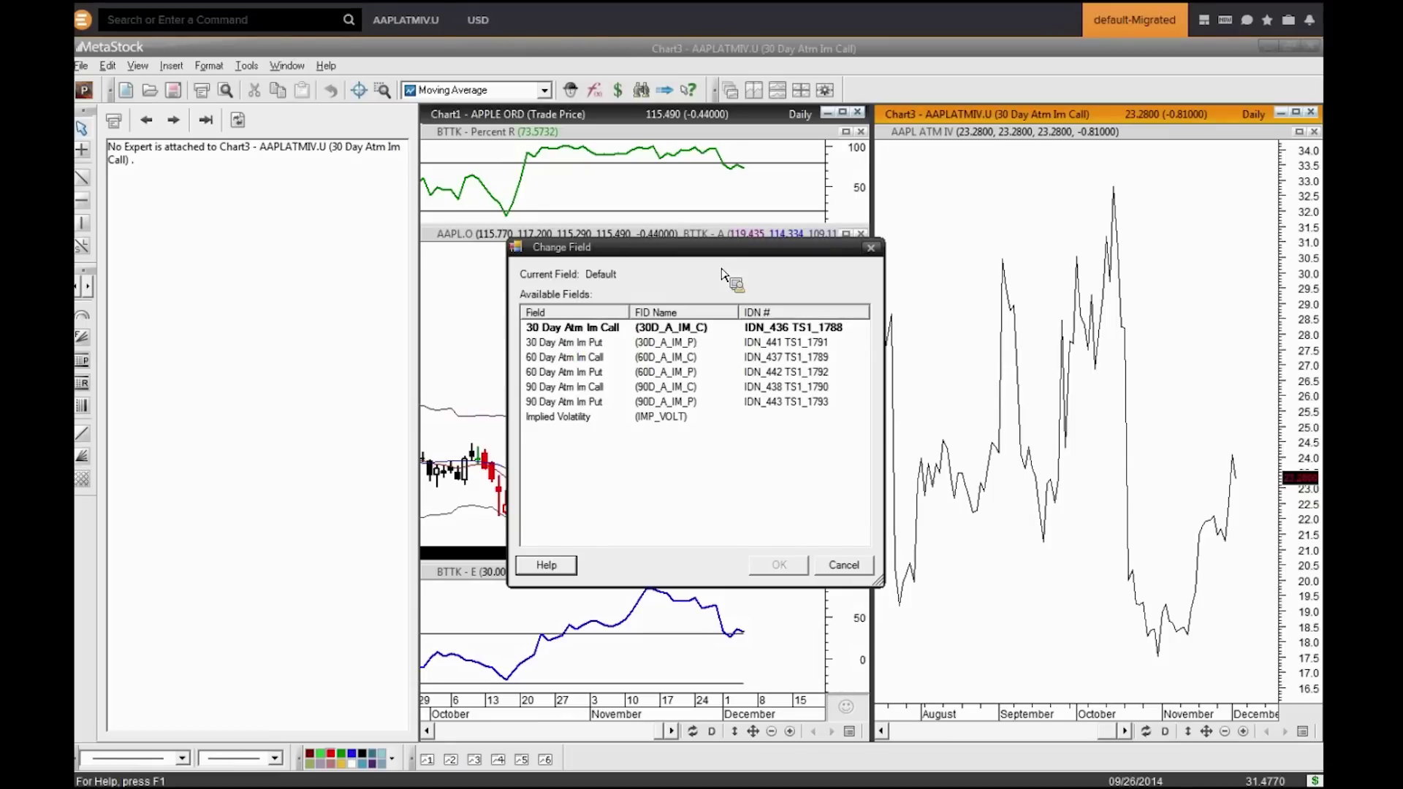
click(871, 249)
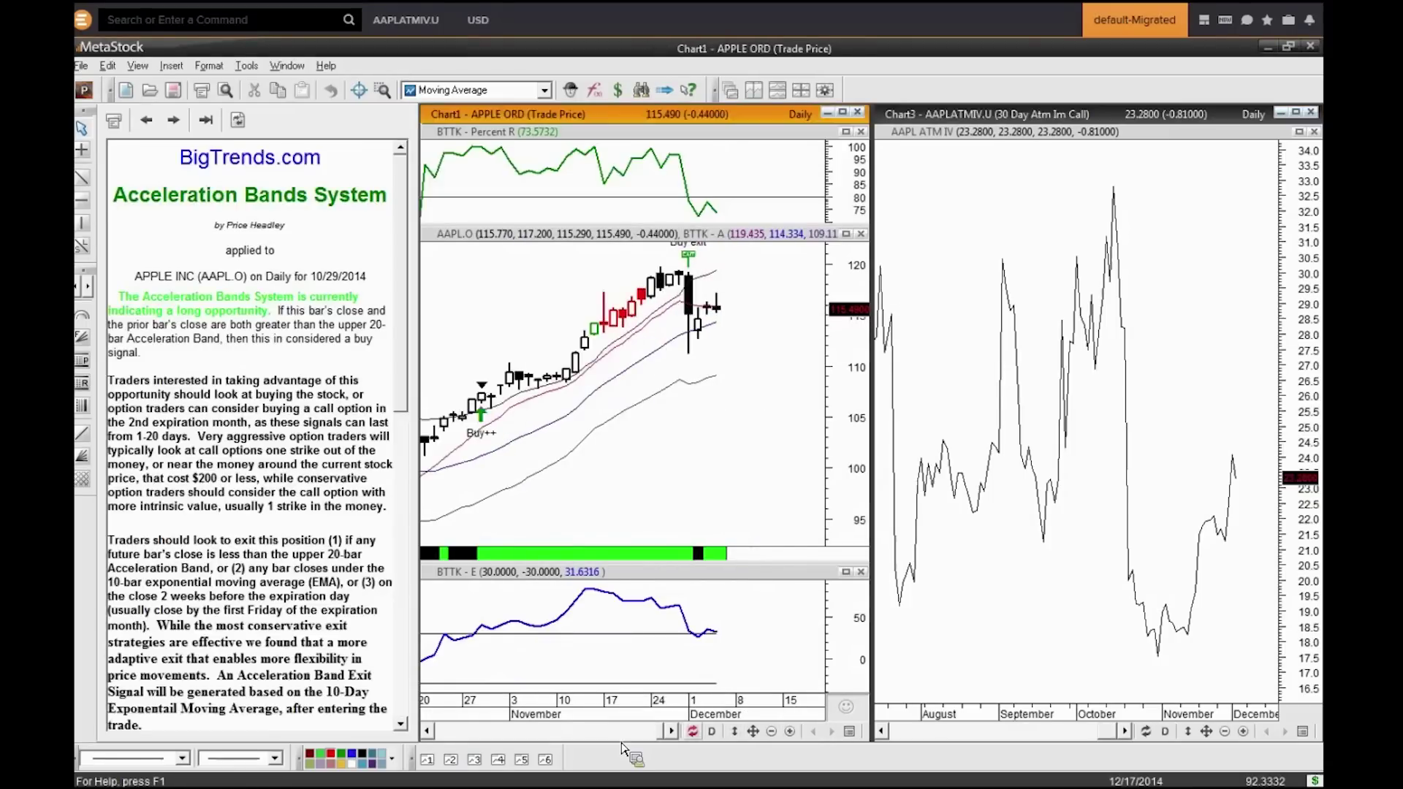
Step: Zoom in on the volatility chart and place a vertical line at the late-October low
scroll(686, 584, up, 5)
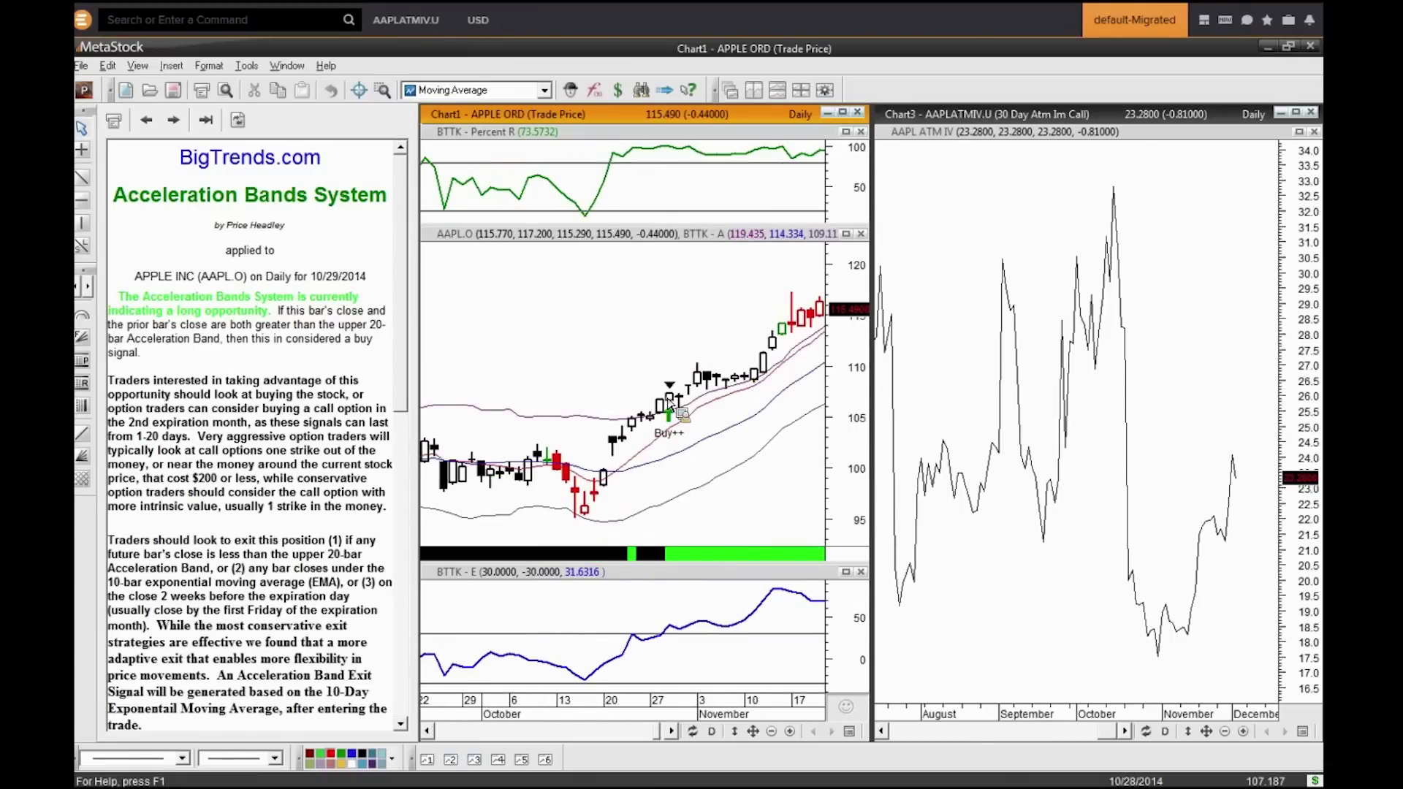
mouse_move(670, 405)
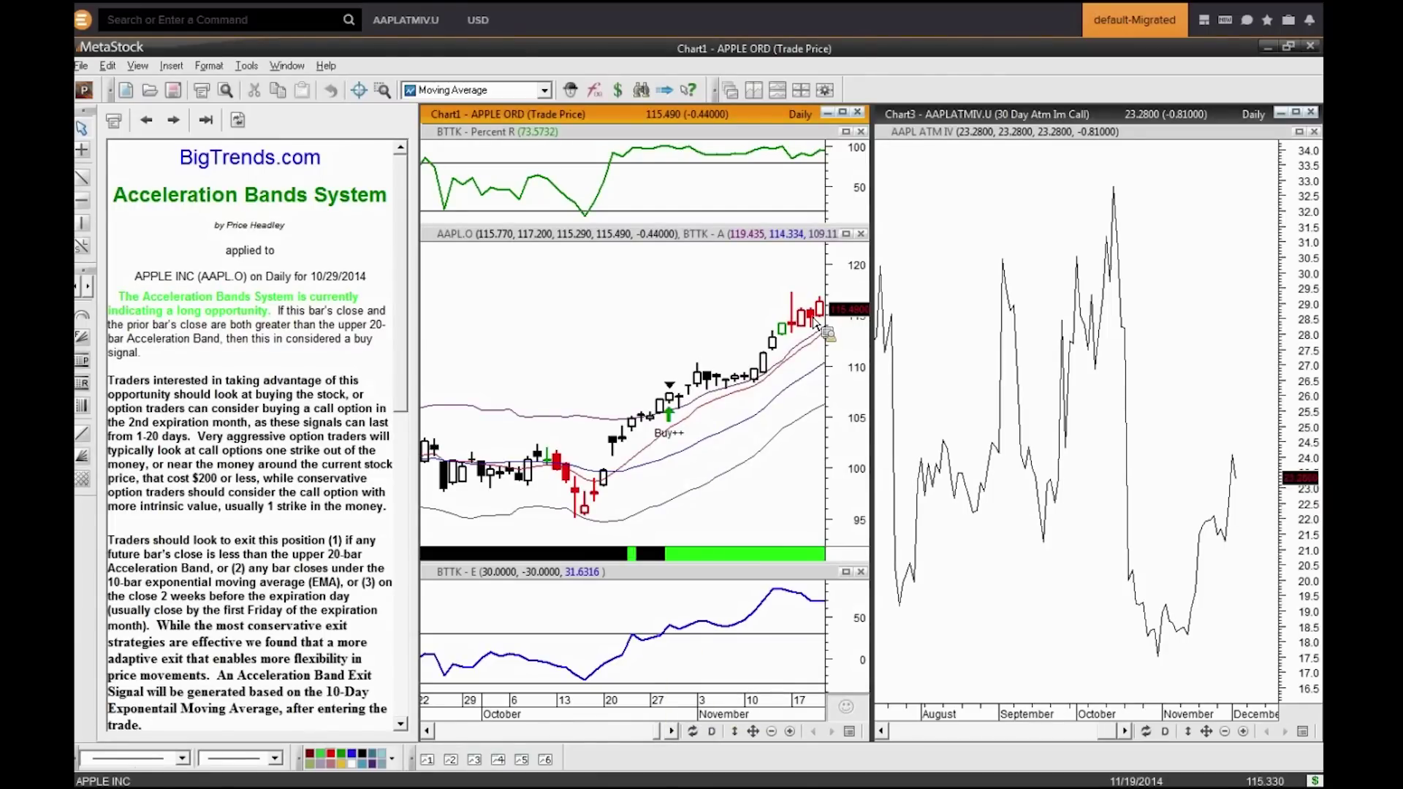
mouse_move(812, 319)
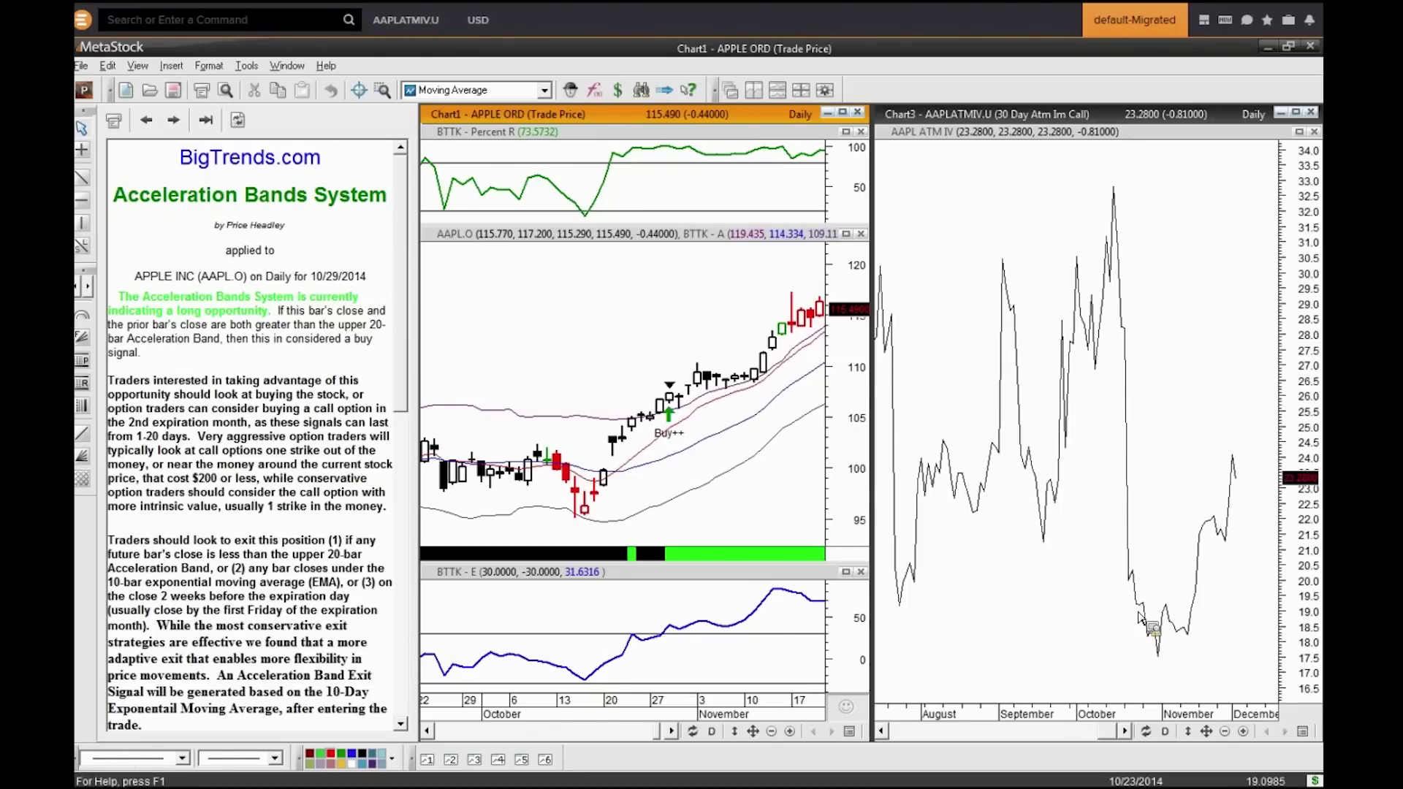
mouse_move(1147, 610)
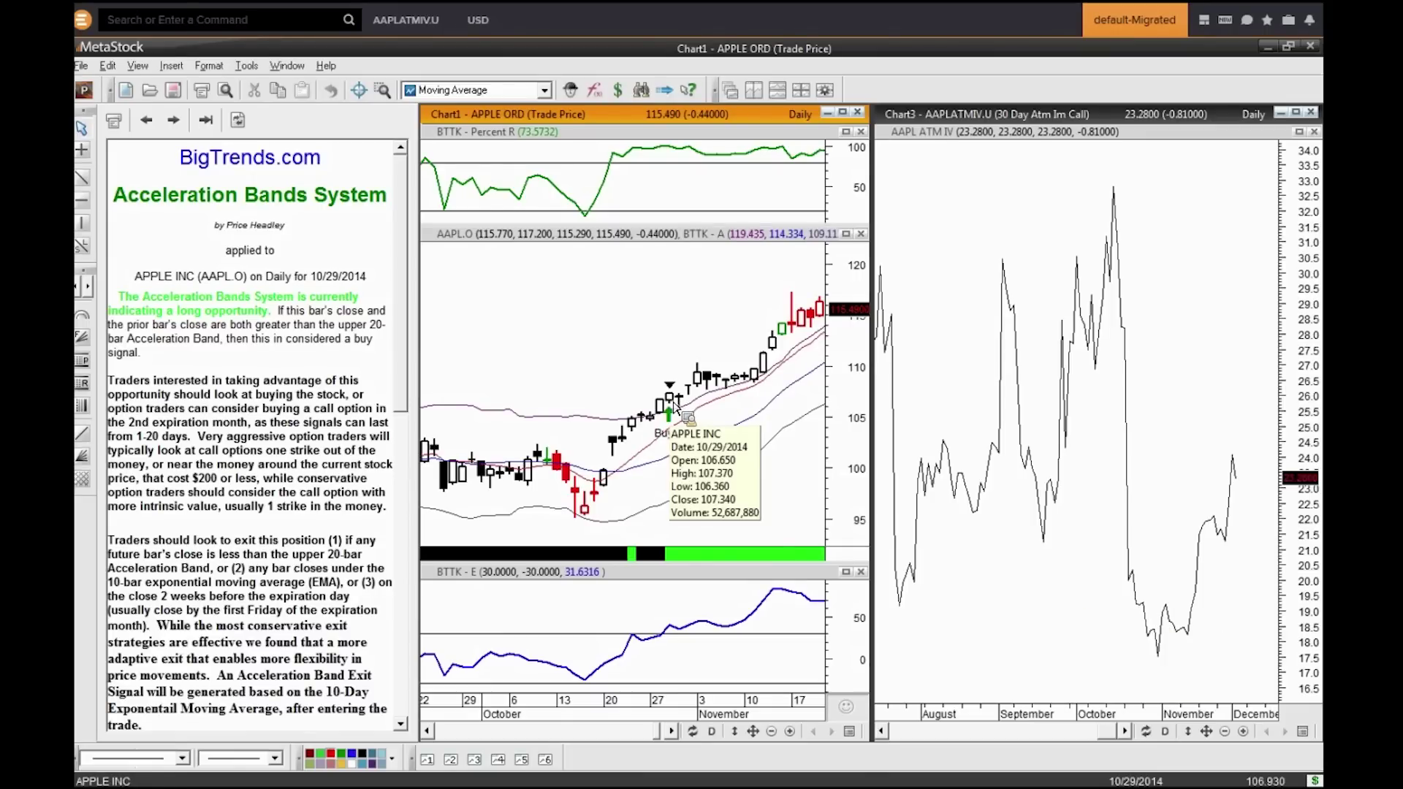
click(1232, 722)
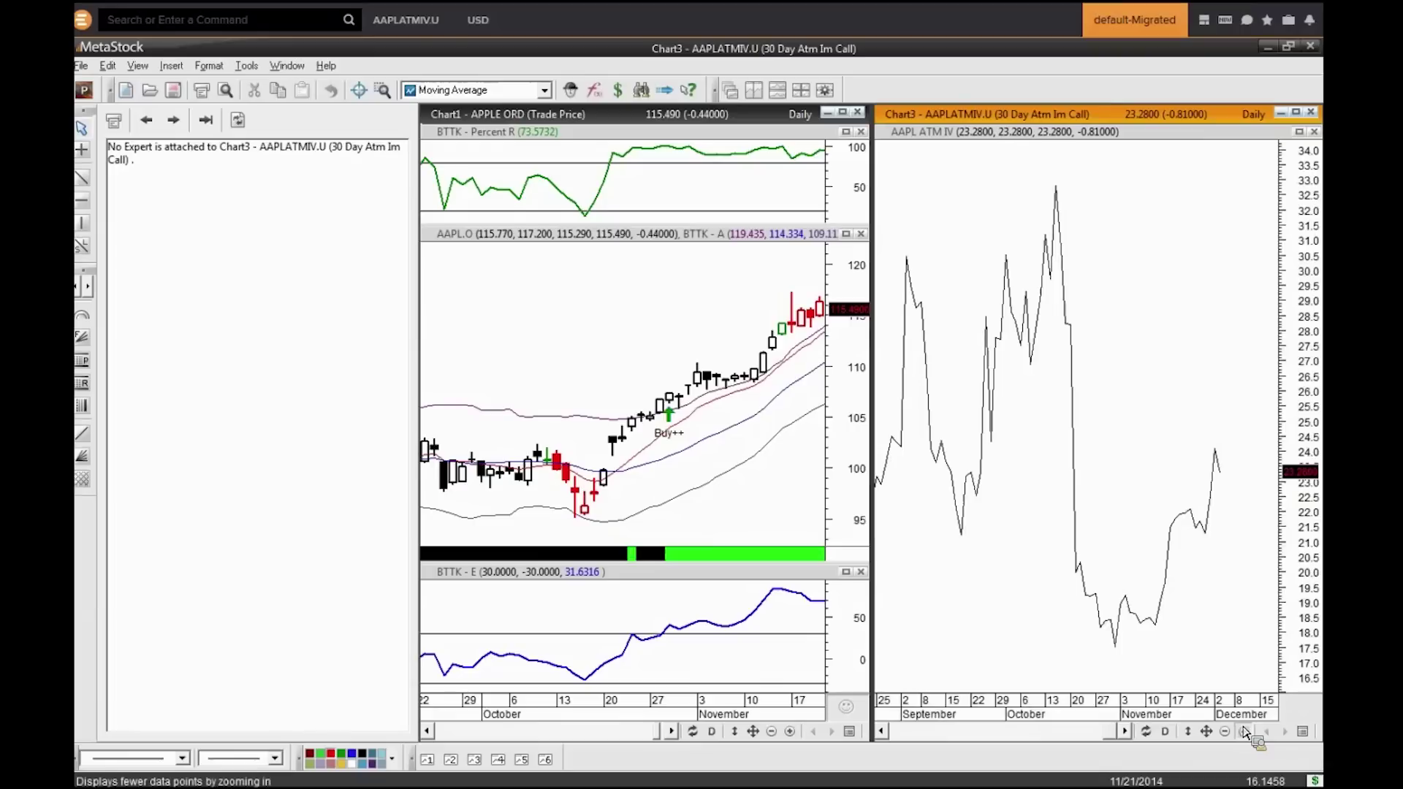
click(1063, 628)
mouse_move(1061, 646)
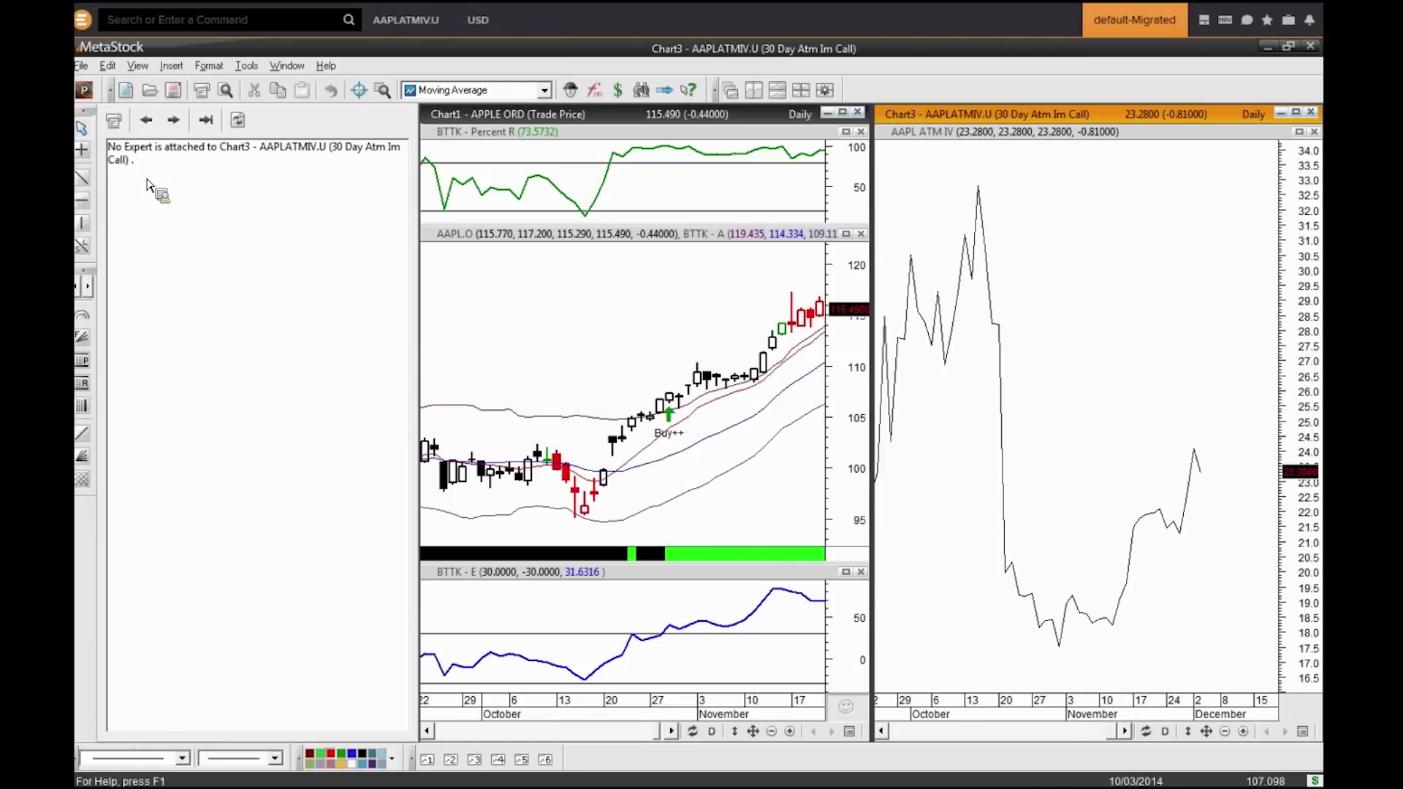
click(81, 224)
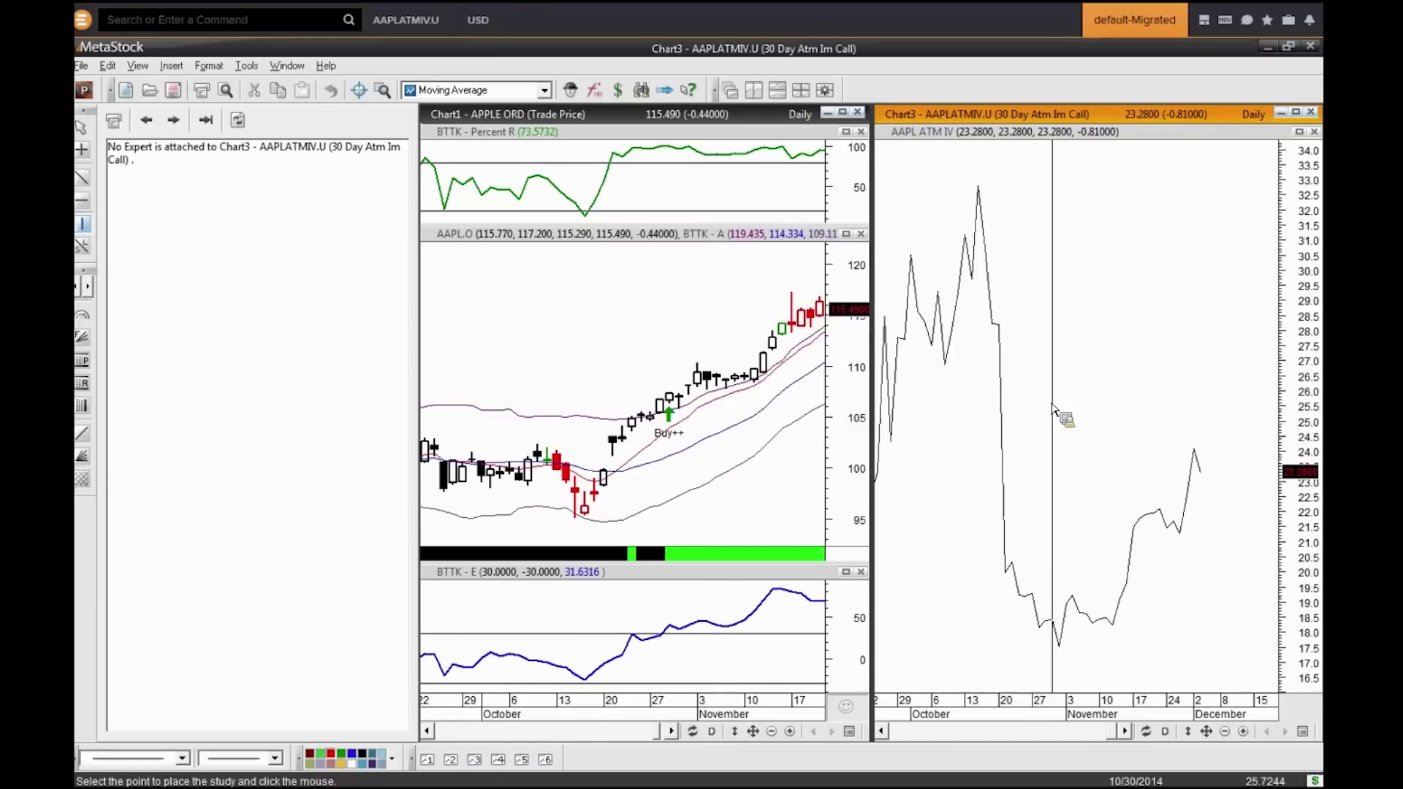
click(1065, 415)
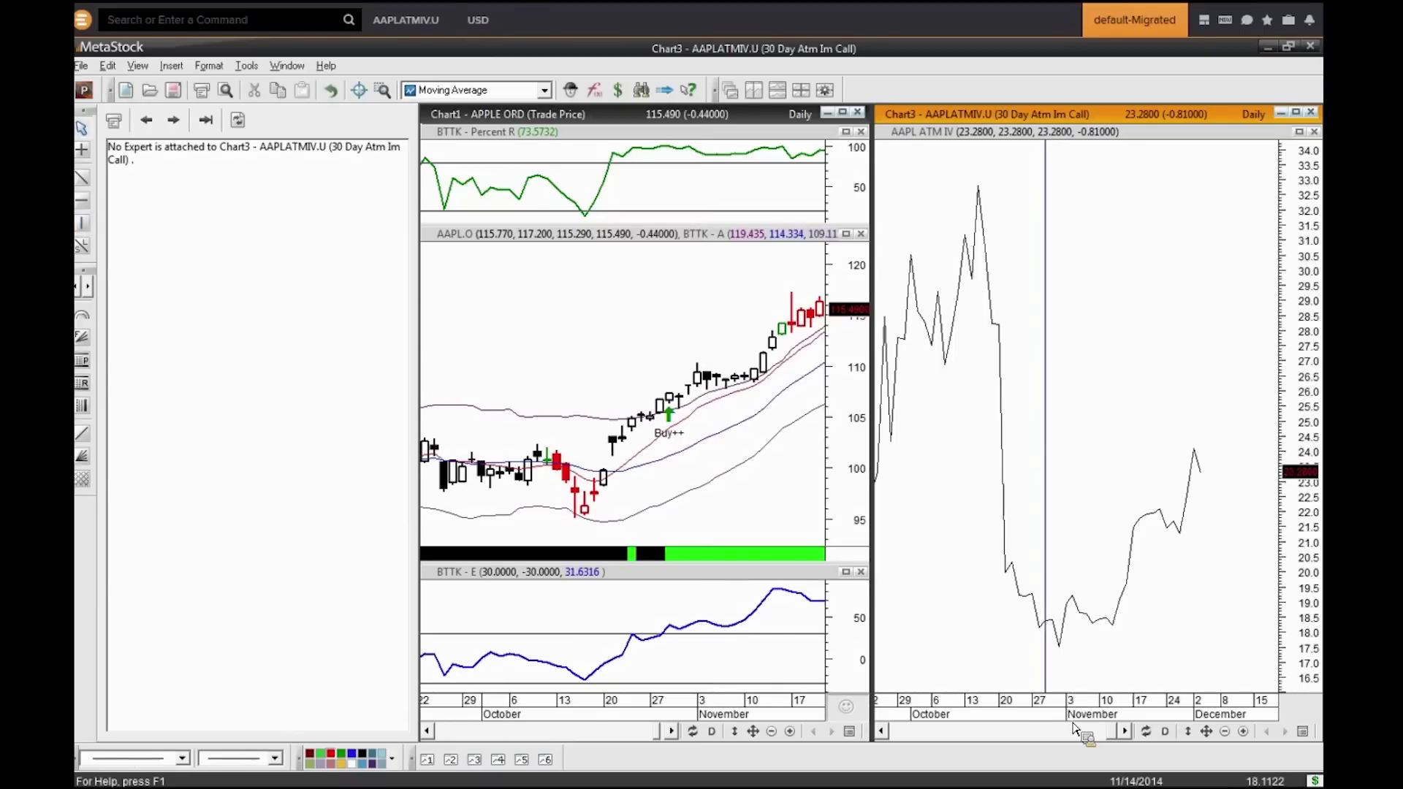
Step: Zoom the volatility chart out to show the full history back to 2009
click(1226, 732)
click(1227, 732)
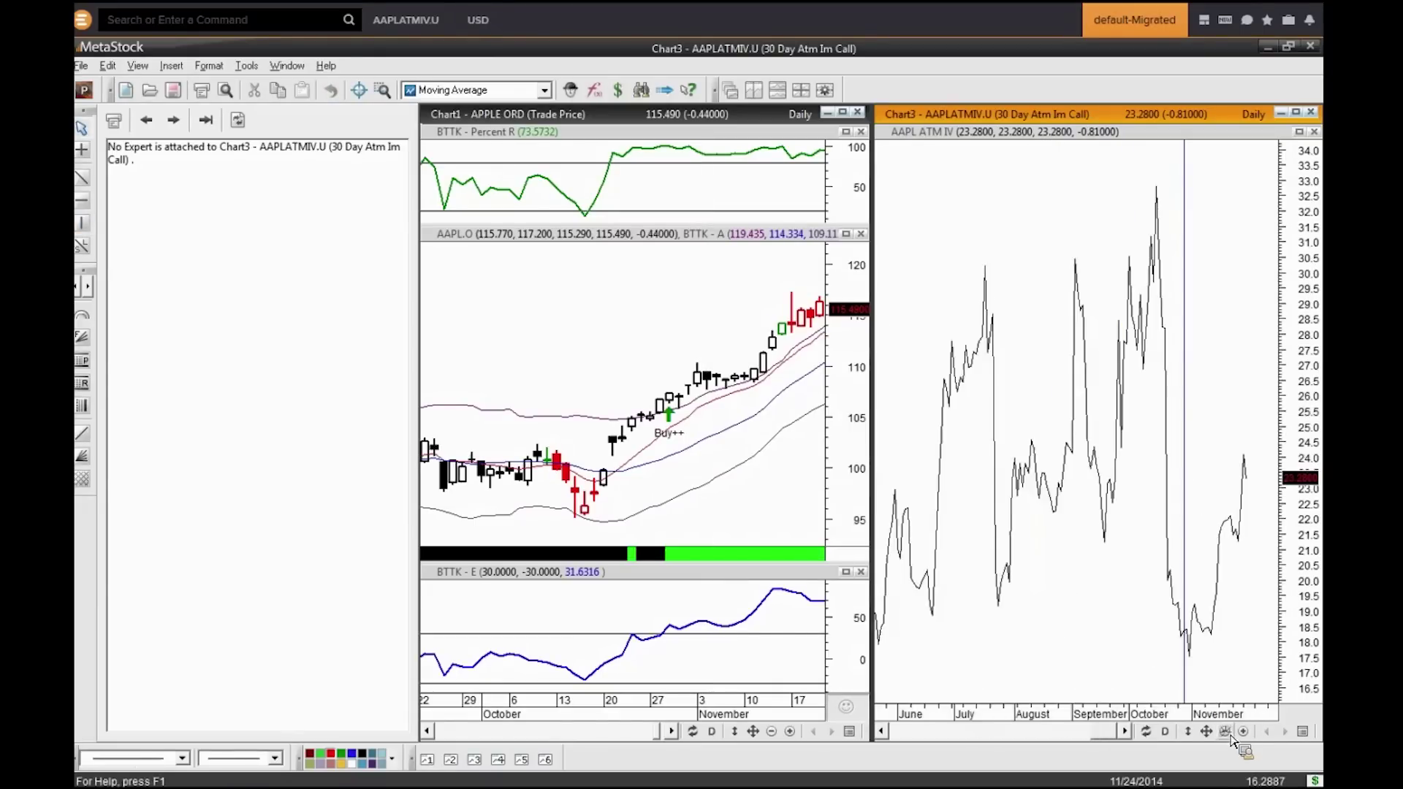
click(1227, 732)
click(1226, 732)
click(1227, 732)
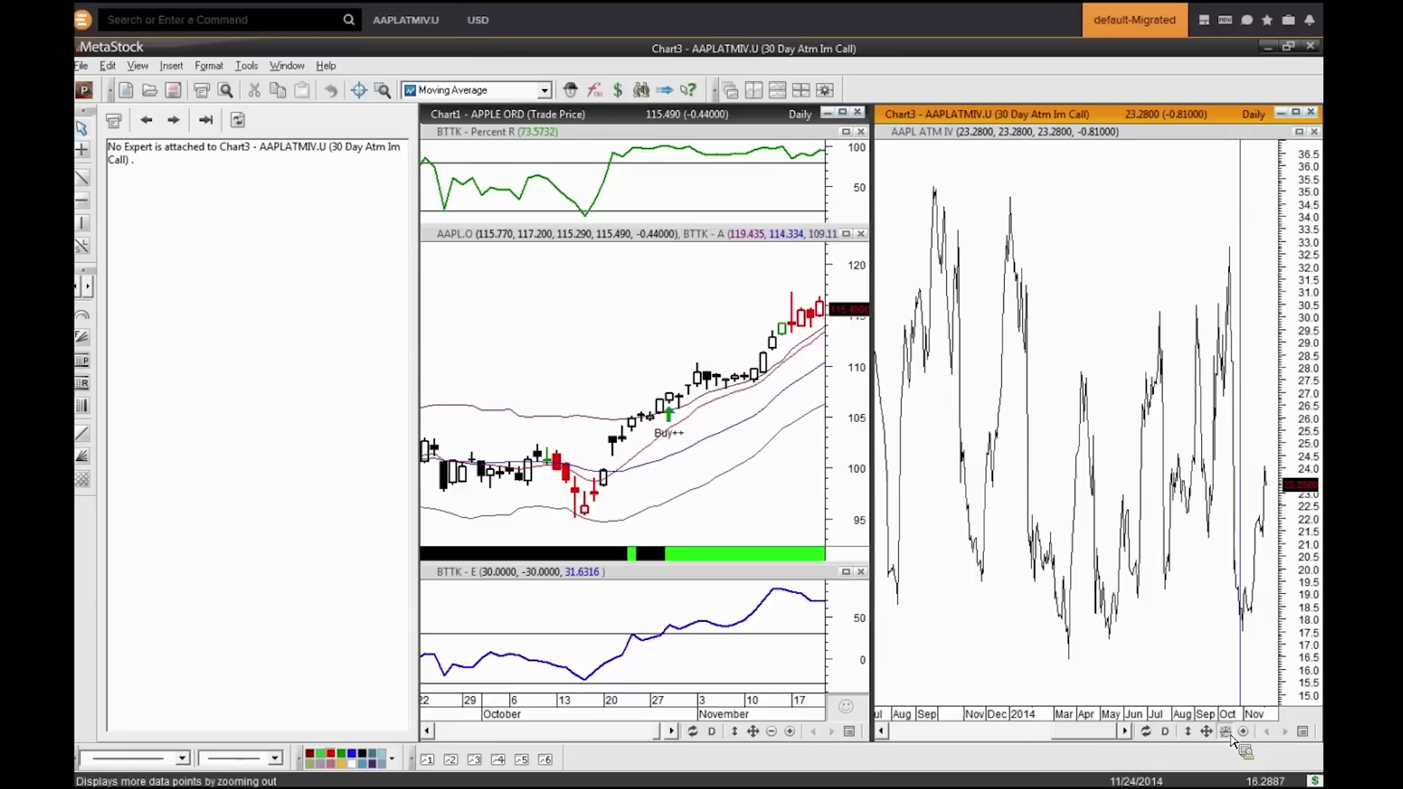
click(1227, 732)
click(1227, 733)
click(1227, 732)
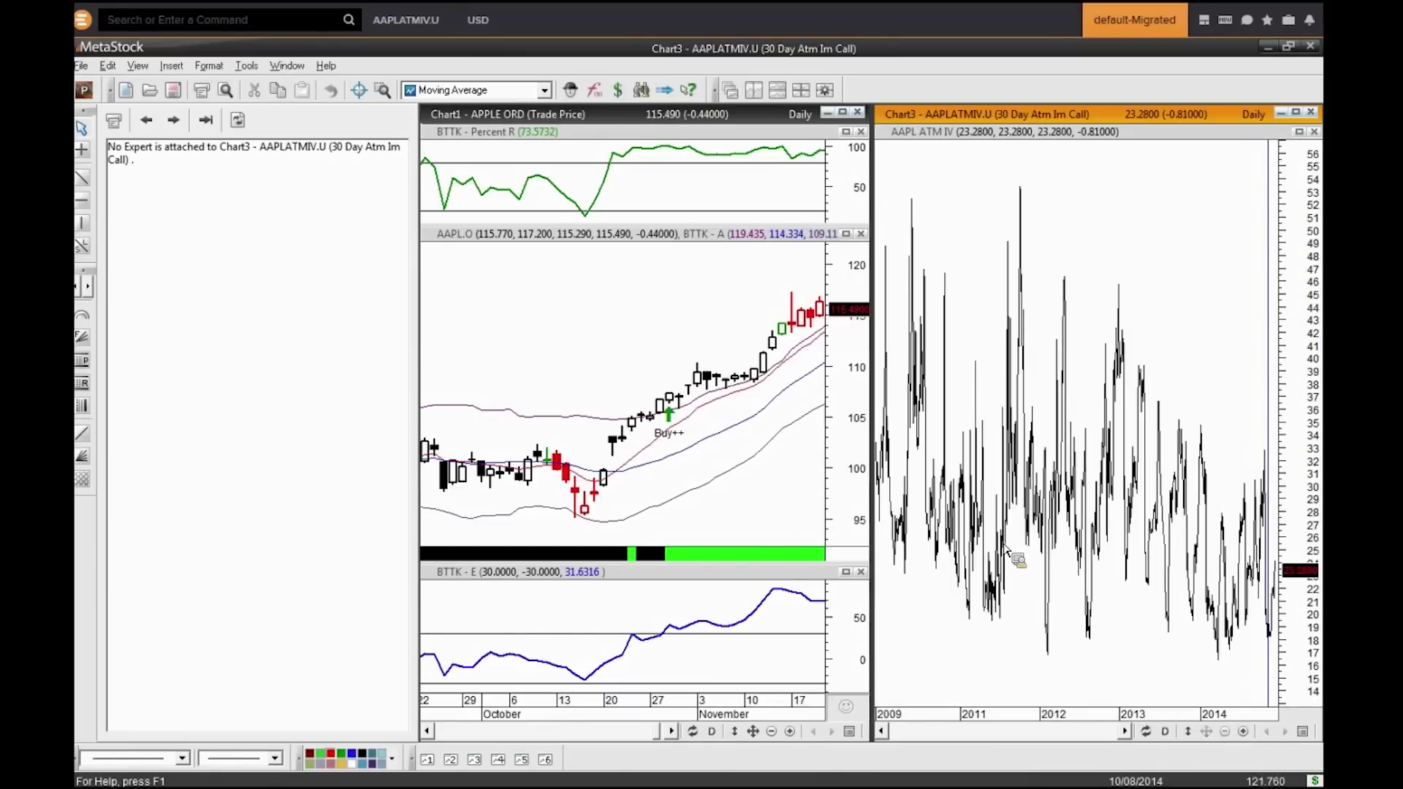
click(82, 201)
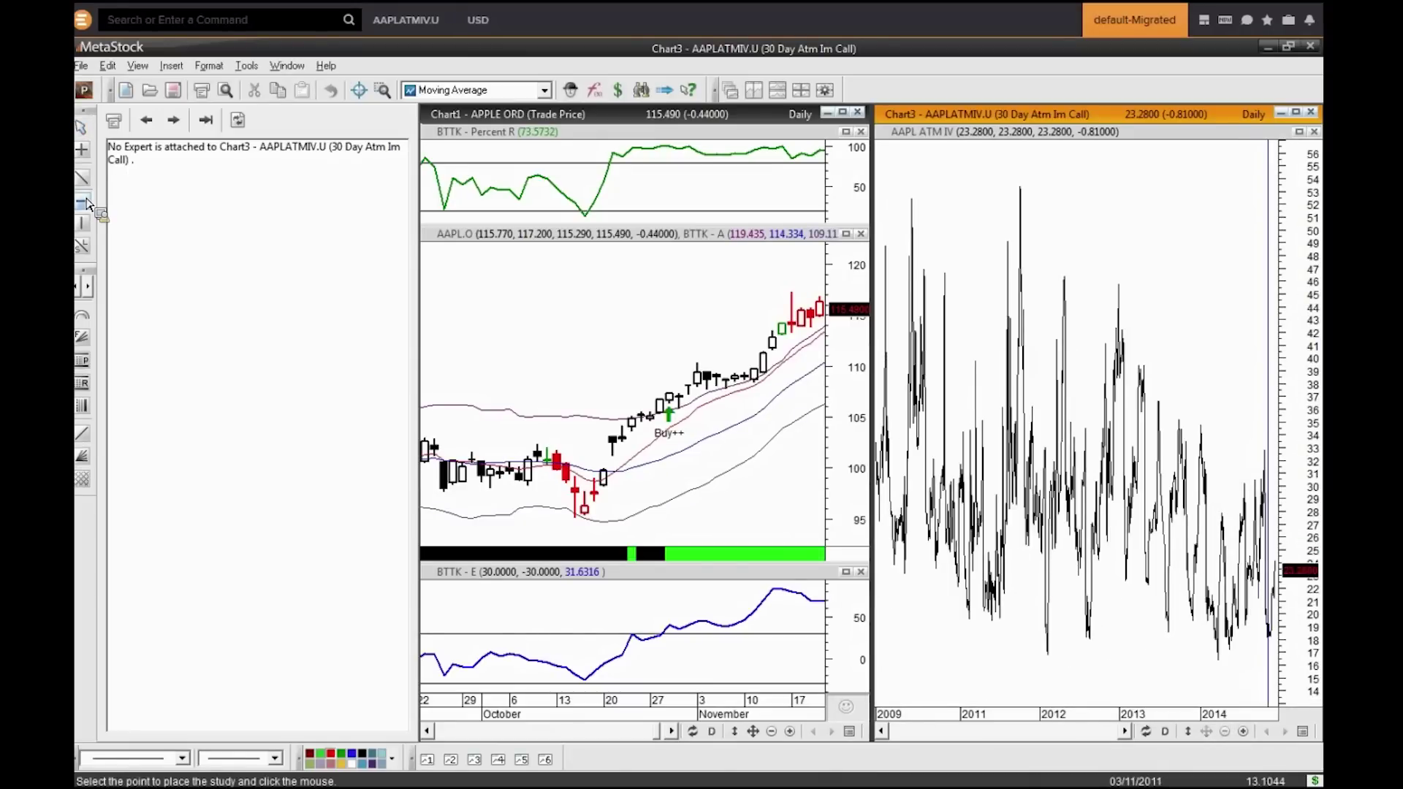
Step: Place a horizontal support line near 18 along the volatility lows, then zoom in toward 2014
click(1194, 647)
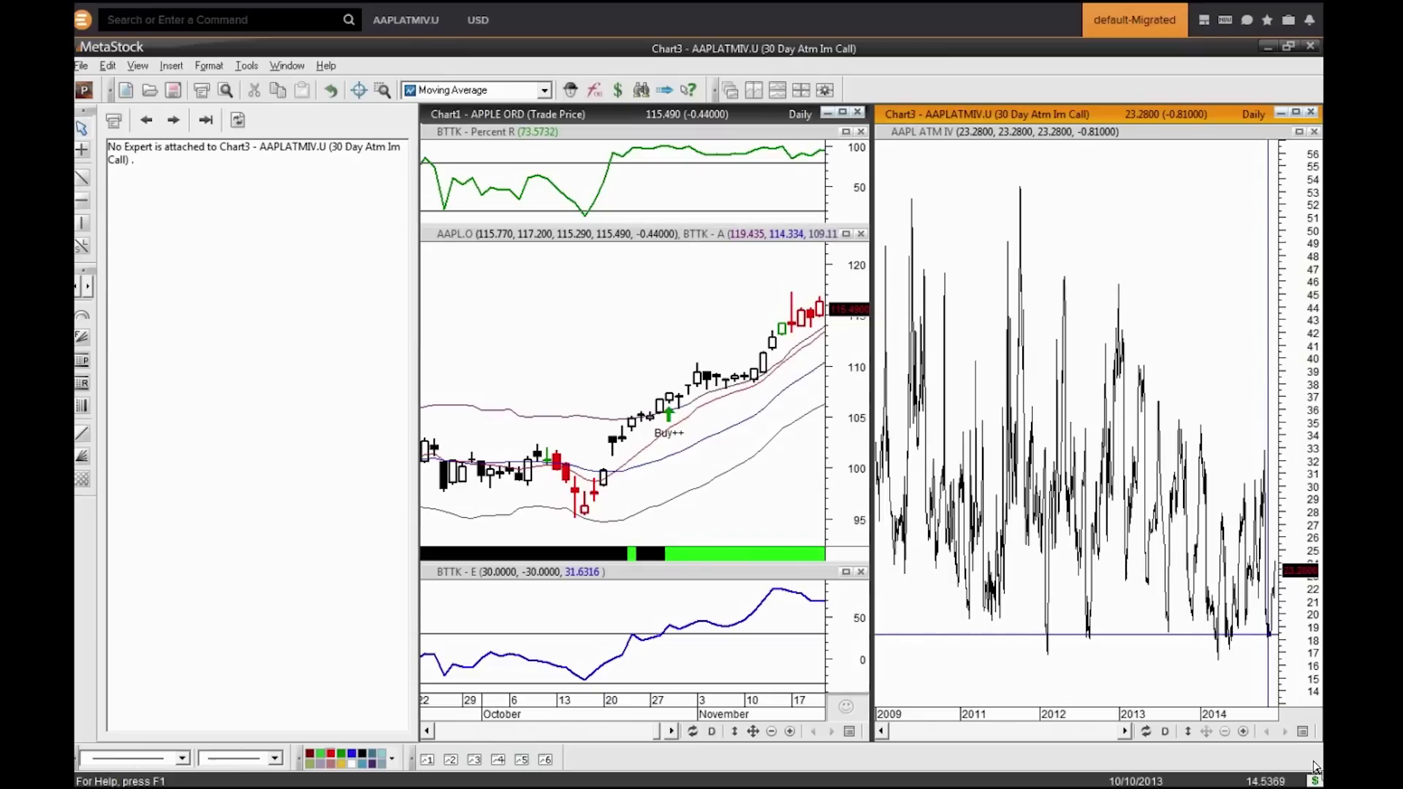
click(1243, 731)
click(1244, 735)
click(1244, 735)
click(1244, 735)
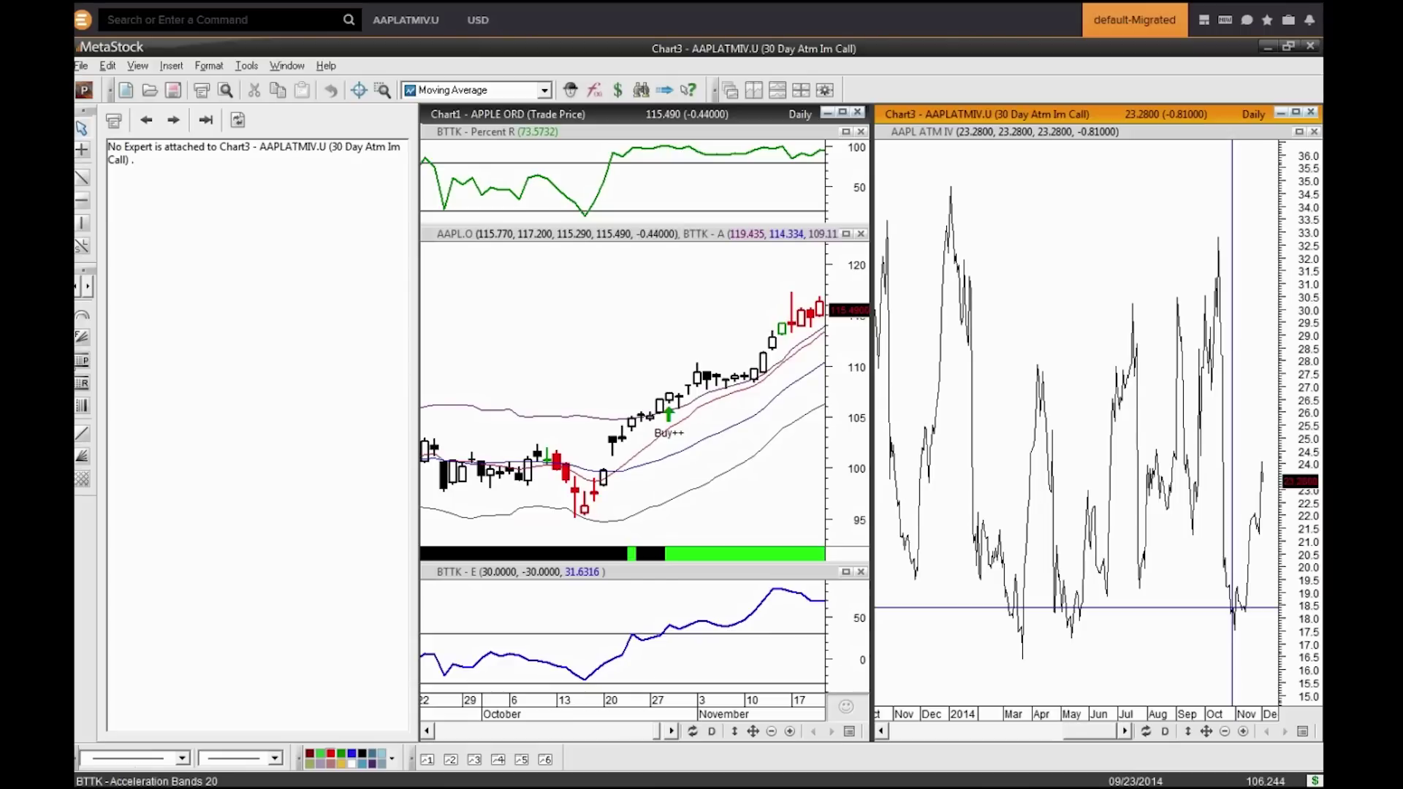
Step: Select the Fibonacci Retracement tool and zoom out to show history back to 2012
click(82, 384)
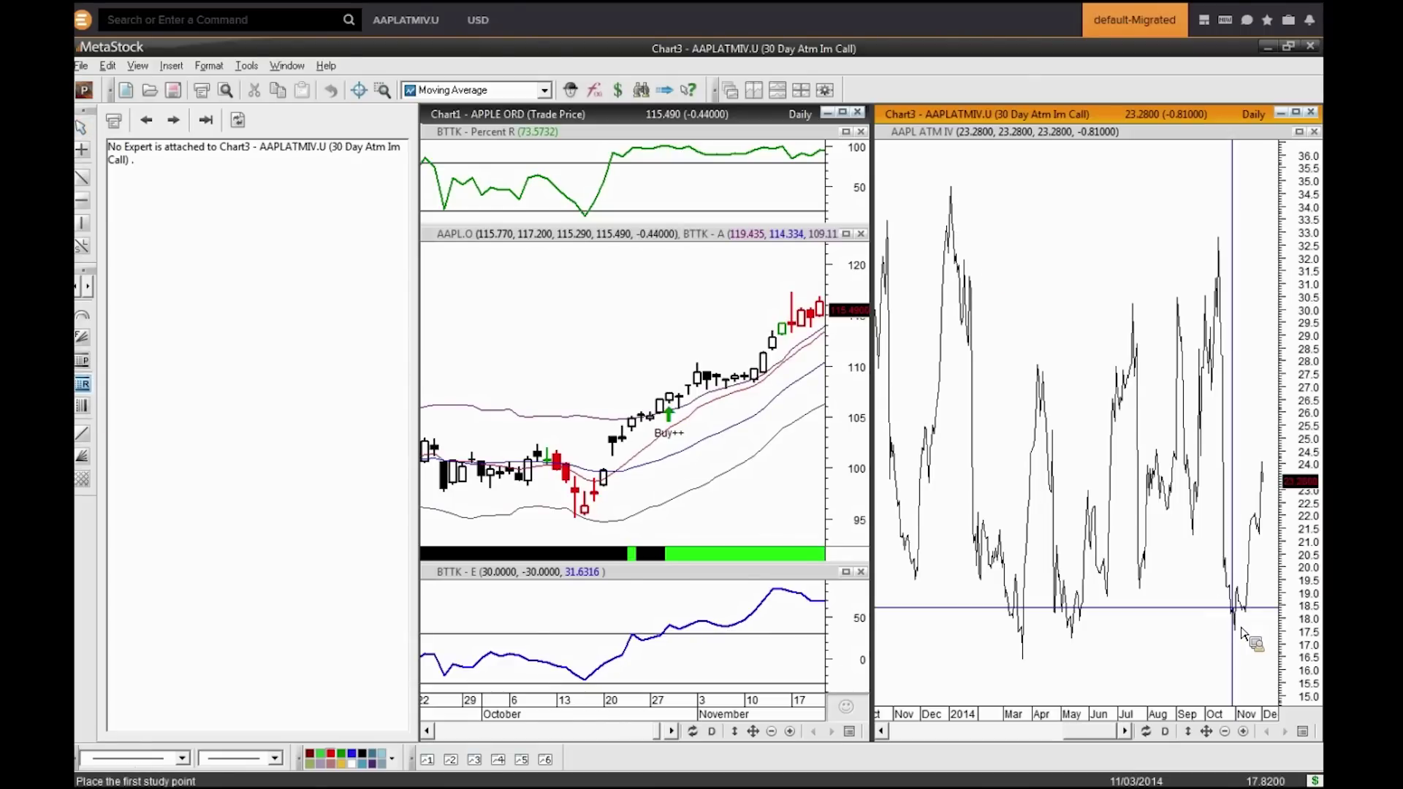
click(1225, 732)
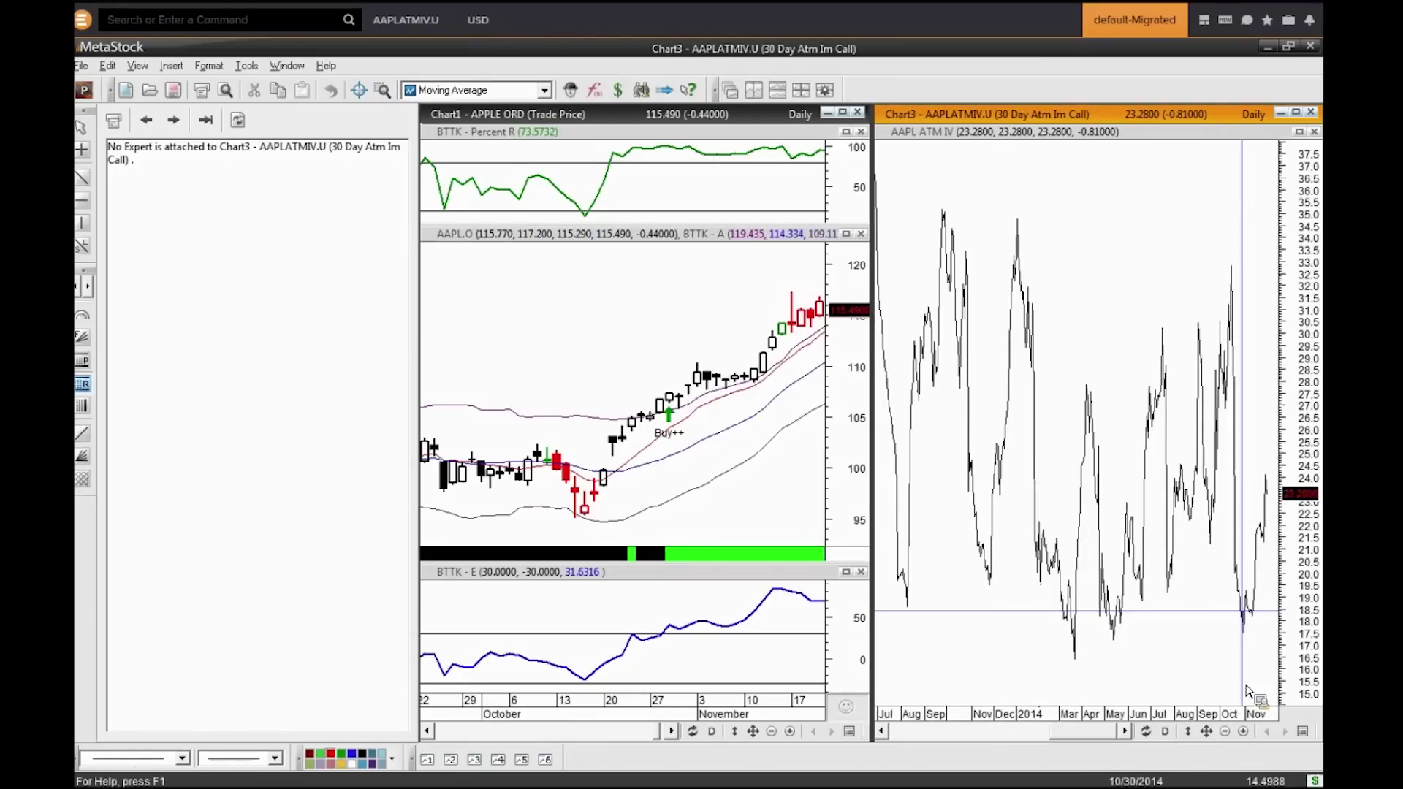
click(1225, 732)
click(1225, 732)
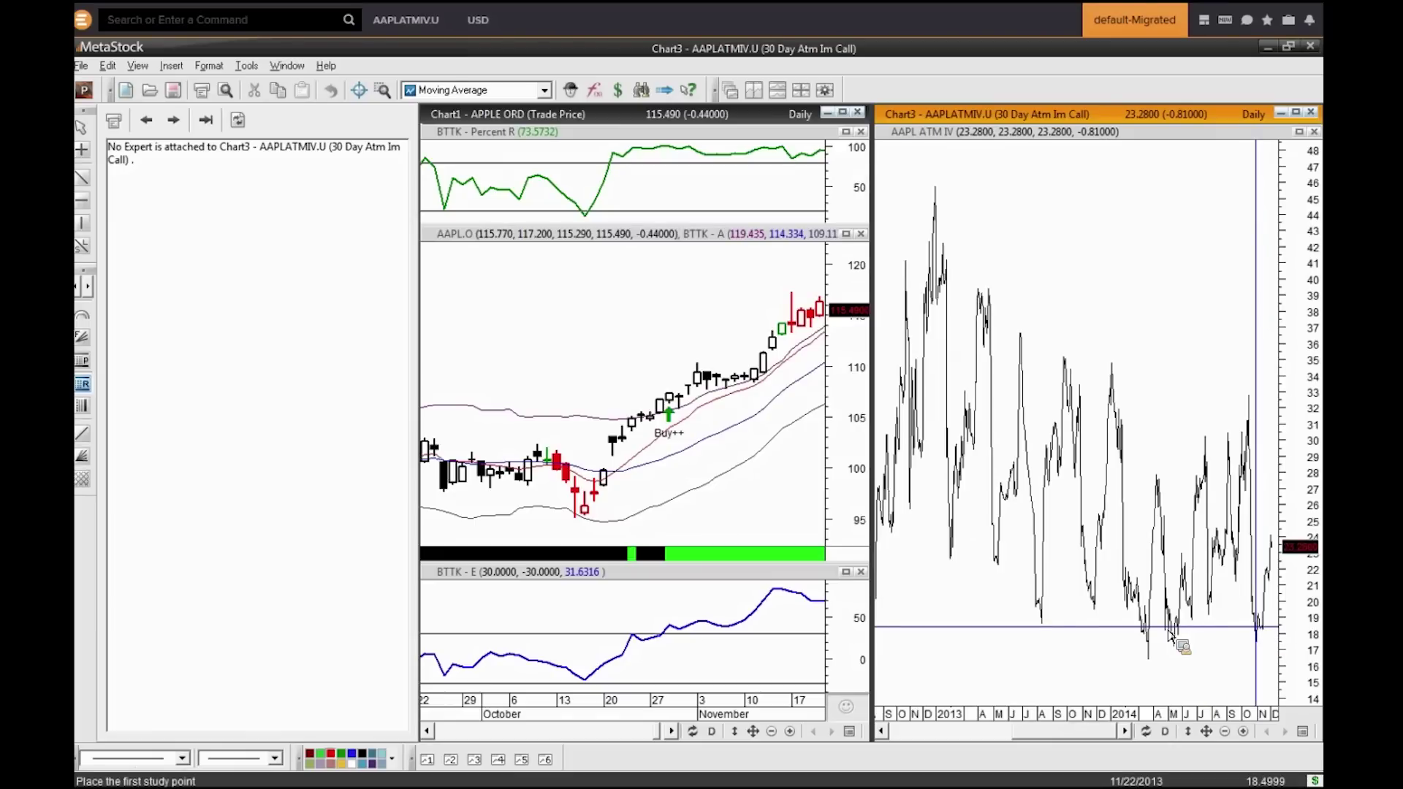
Step: Draw Fibonacci retracement levels (0%–161.8%) from the volatility low and zoom in on 2014
drag(1159, 673, 1063, 362)
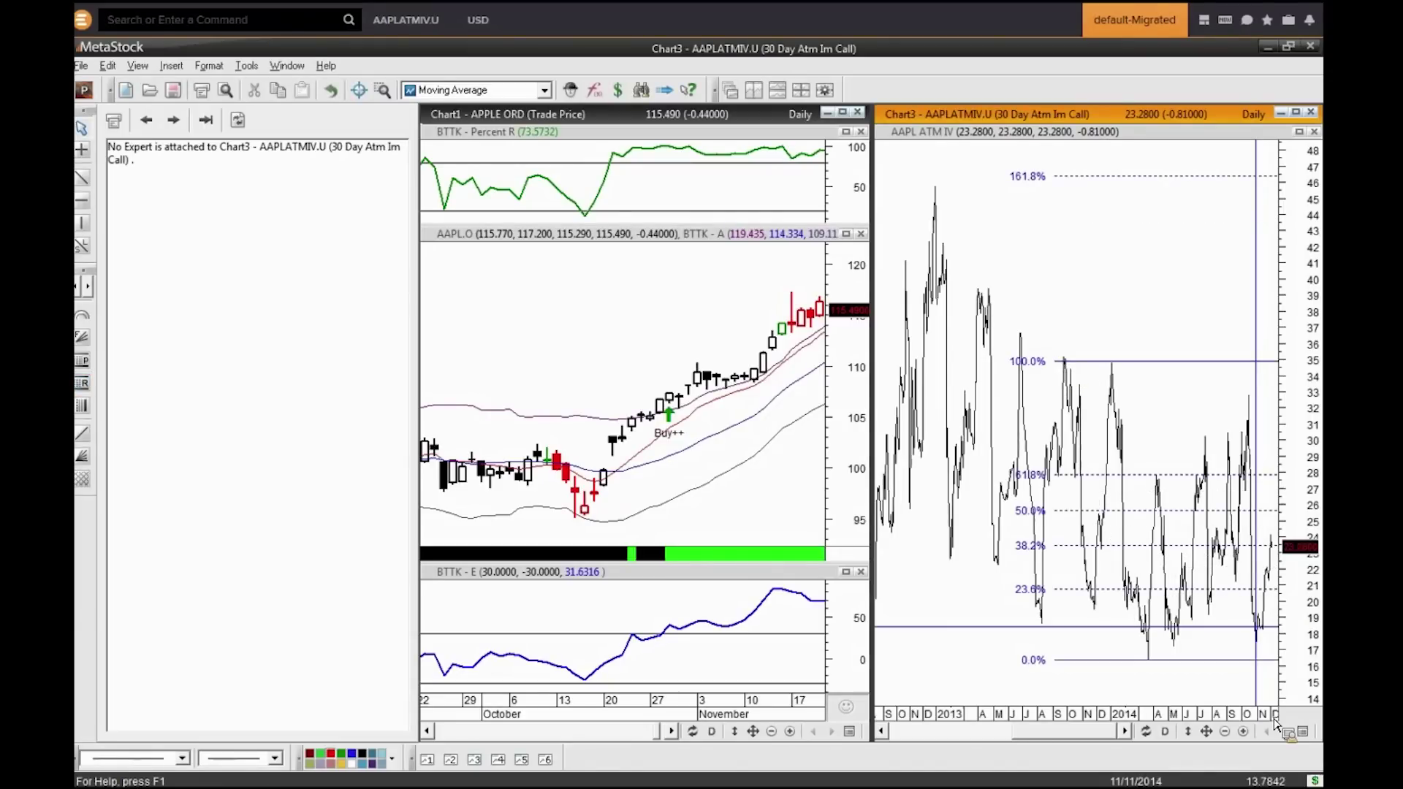
click(1243, 732)
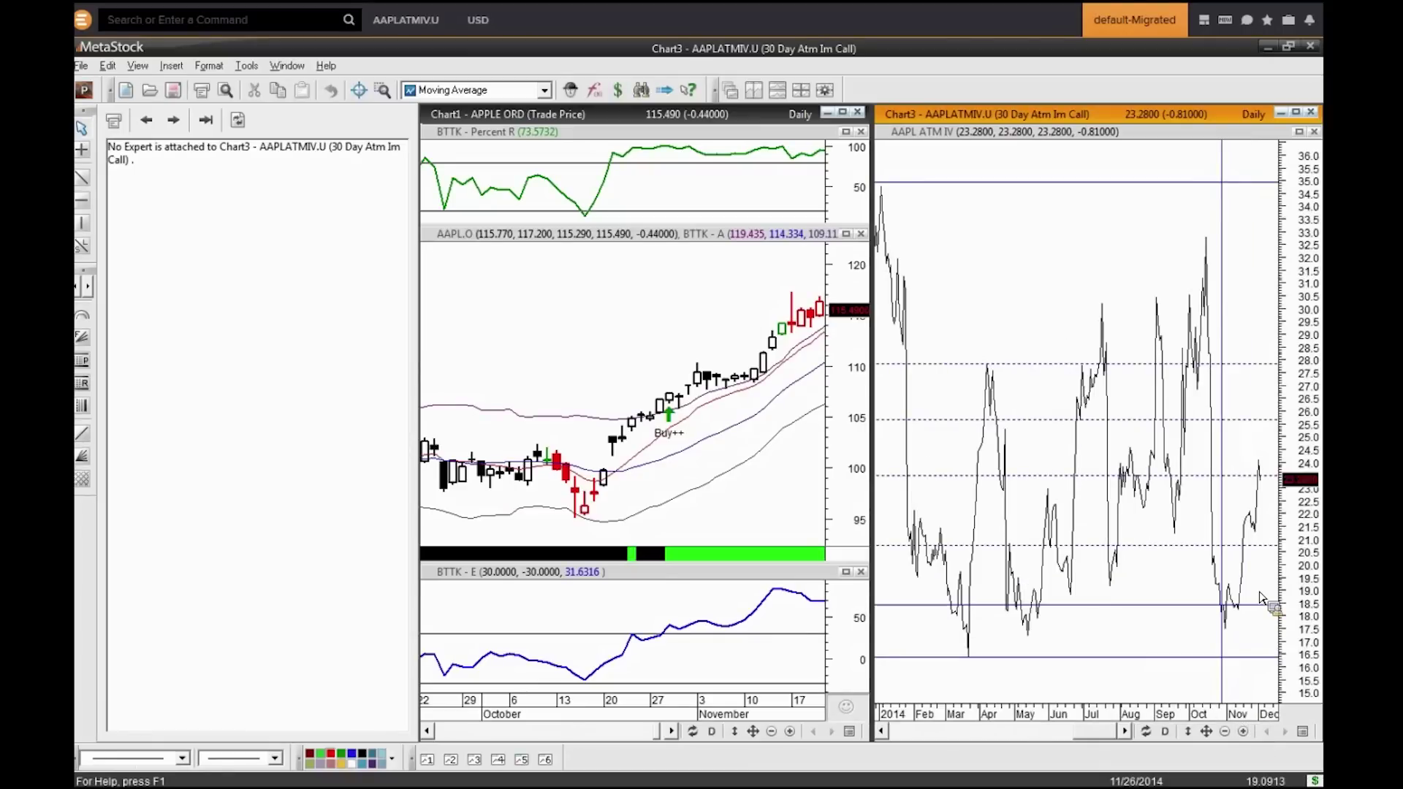
click(89, 286)
Step: Circle the October–November 2014 lows with an ellipse, then zoom back out to 2013–2014
click(93, 286)
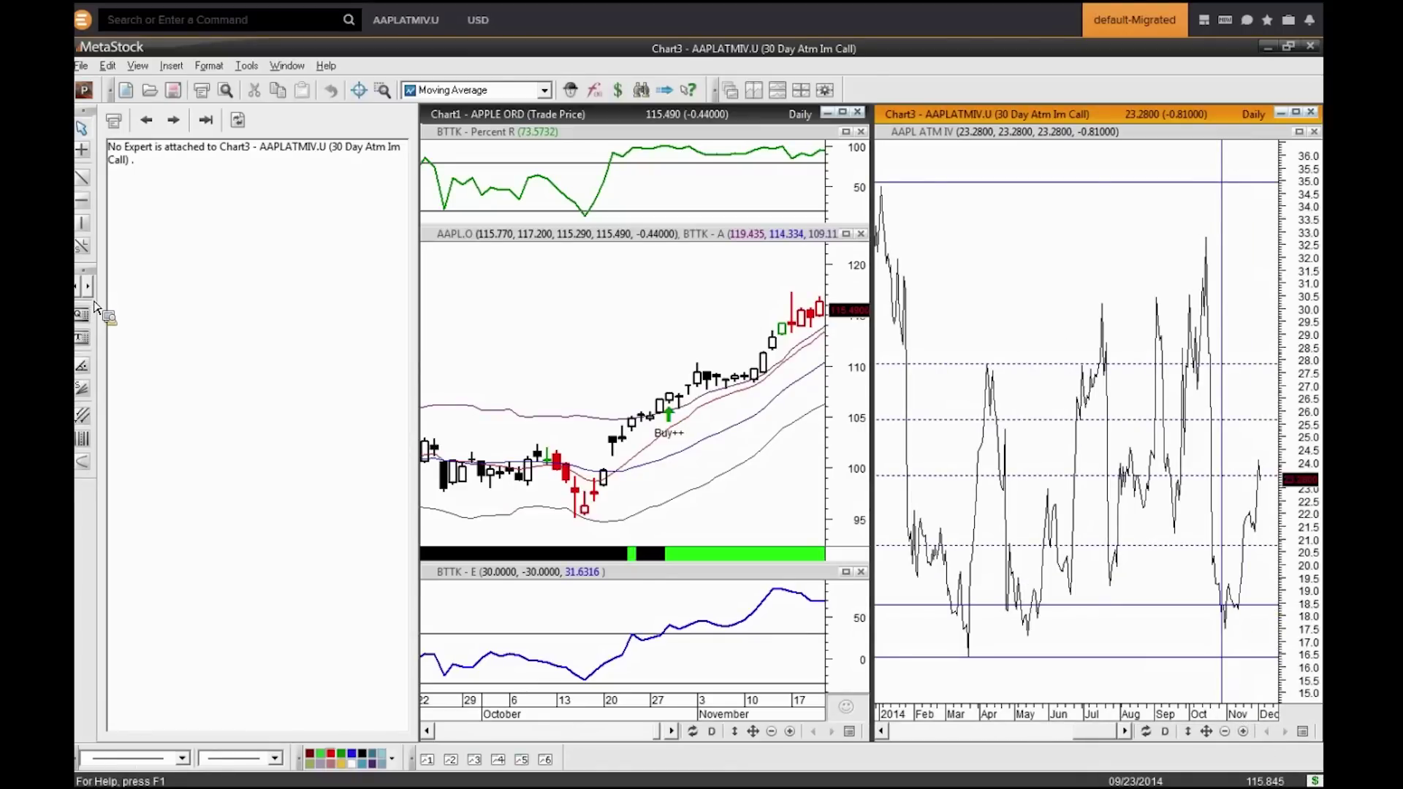
click(88, 286)
click(81, 366)
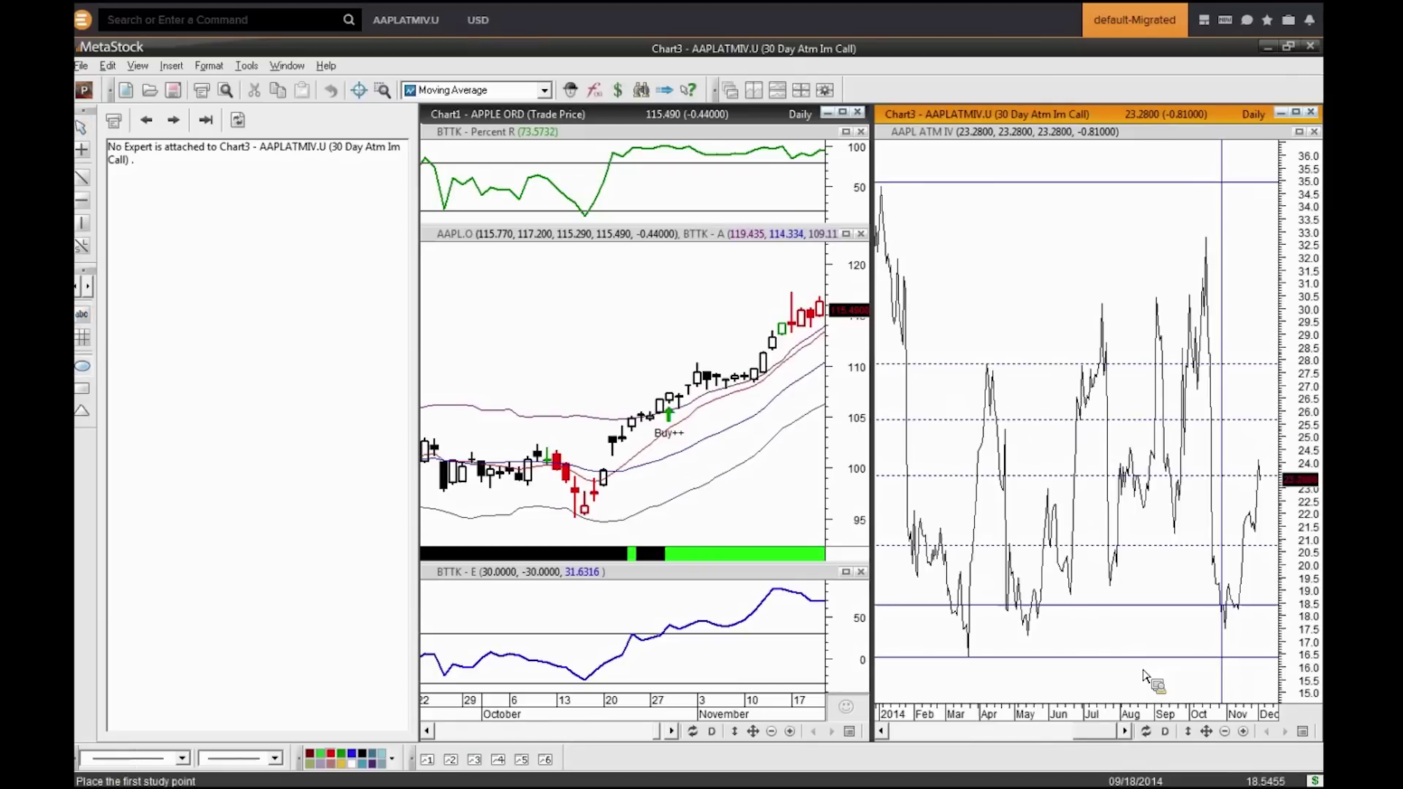
drag(1199, 577, 1249, 638)
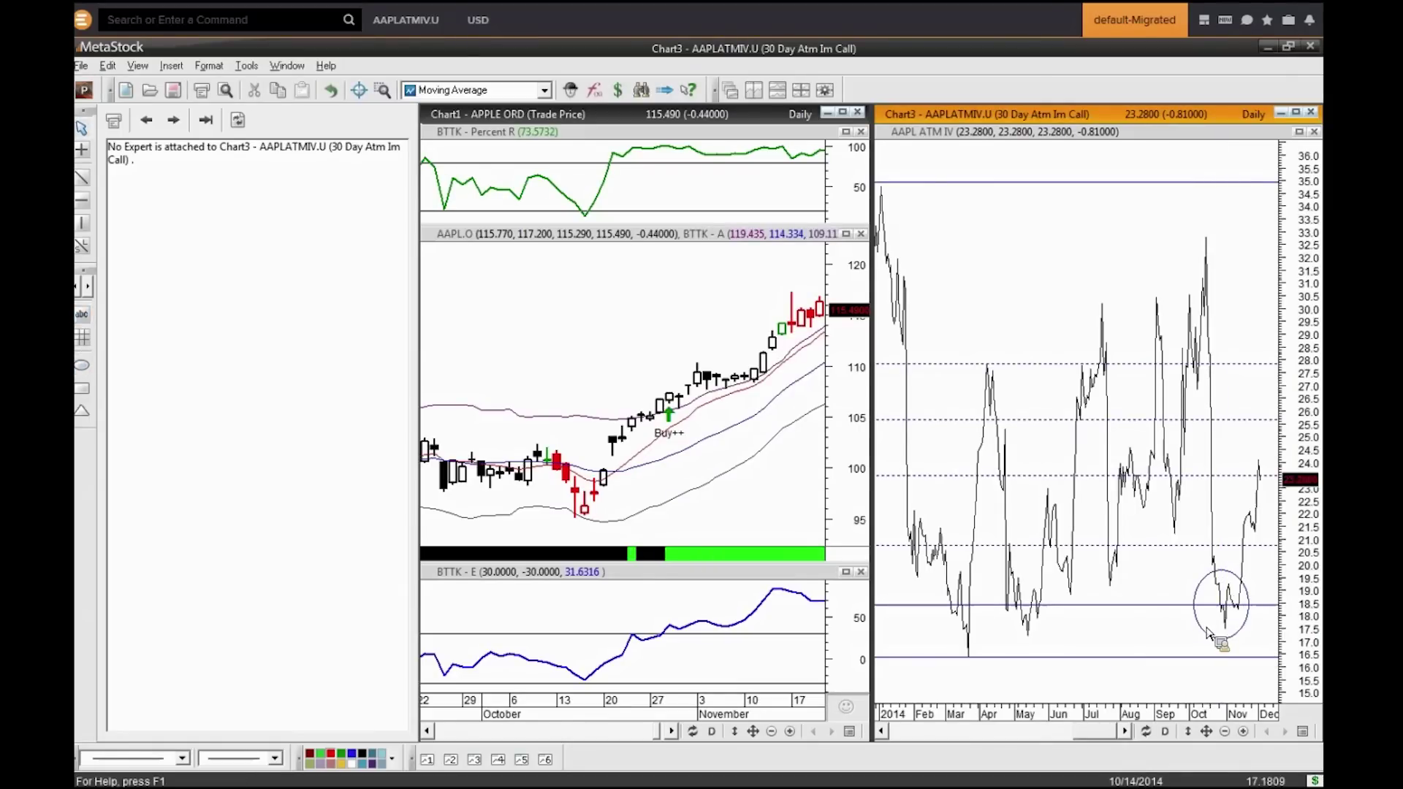
click(1224, 732)
click(1224, 731)
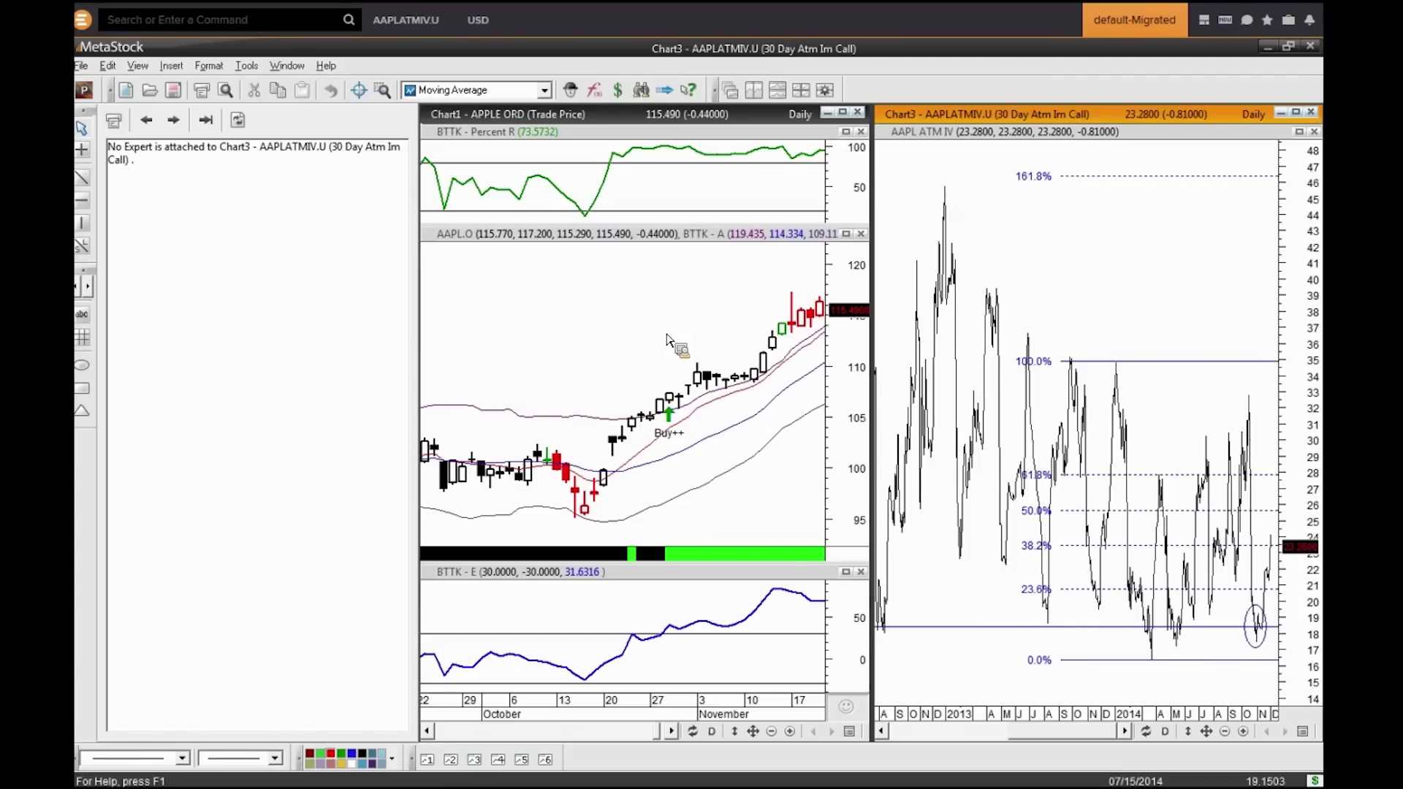
mouse_move(681, 422)
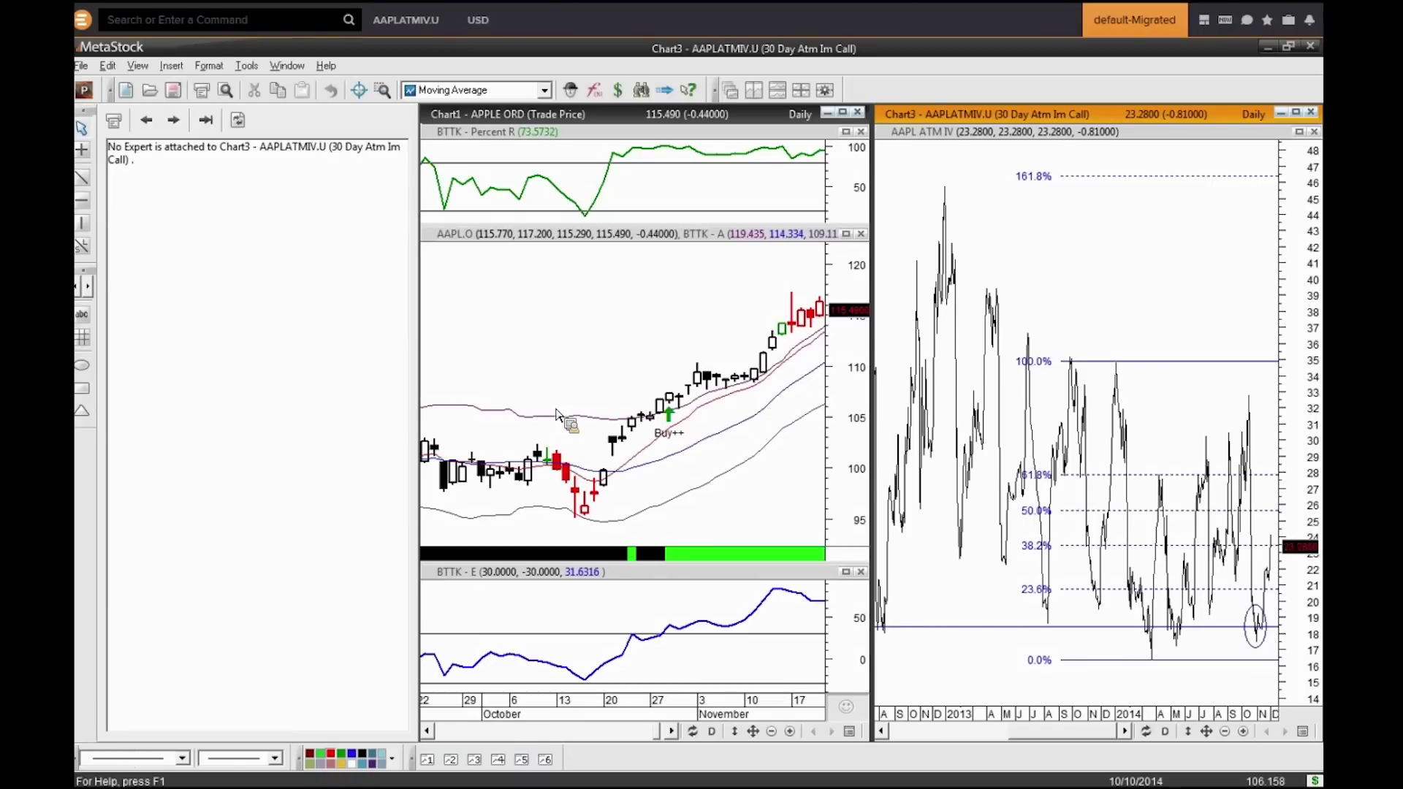
click(643, 91)
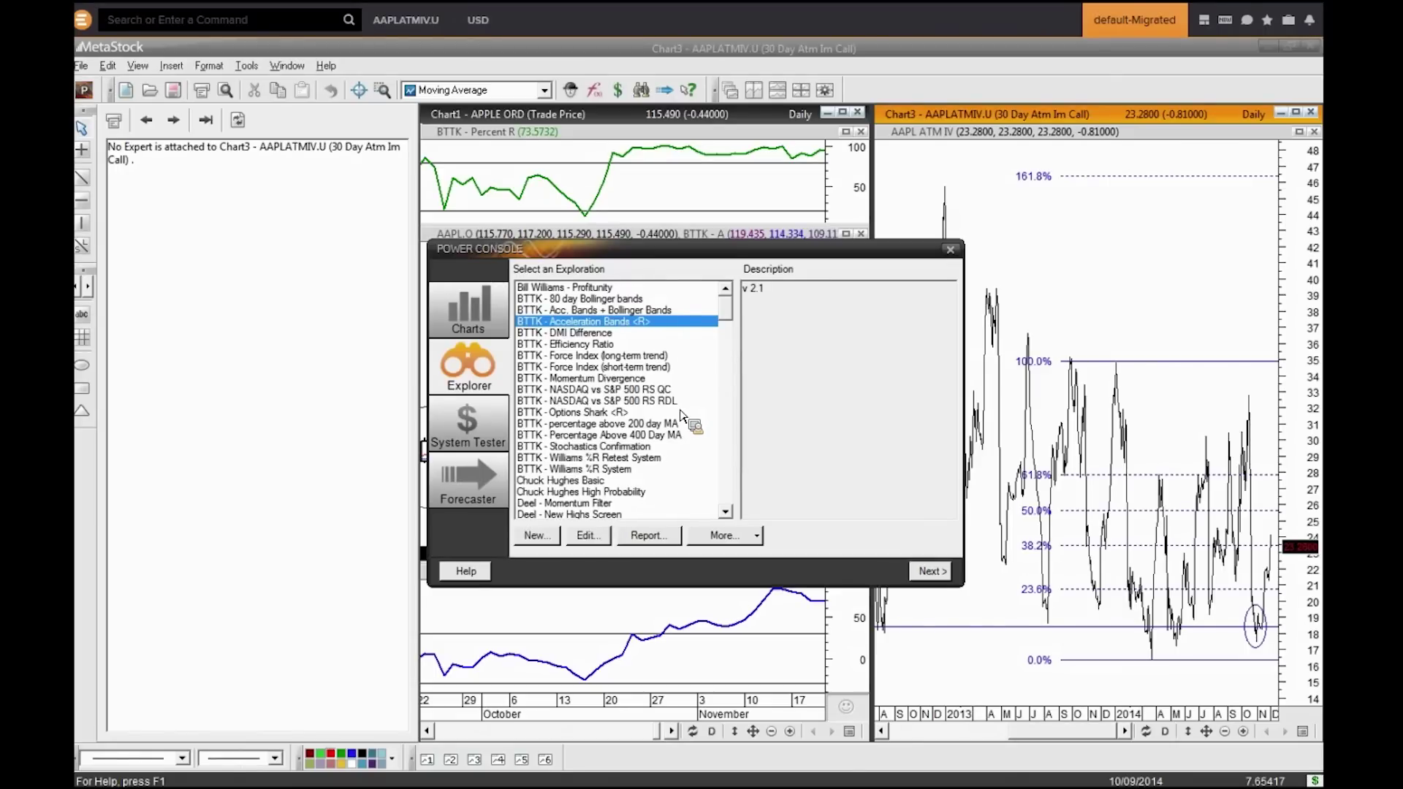
click(649, 535)
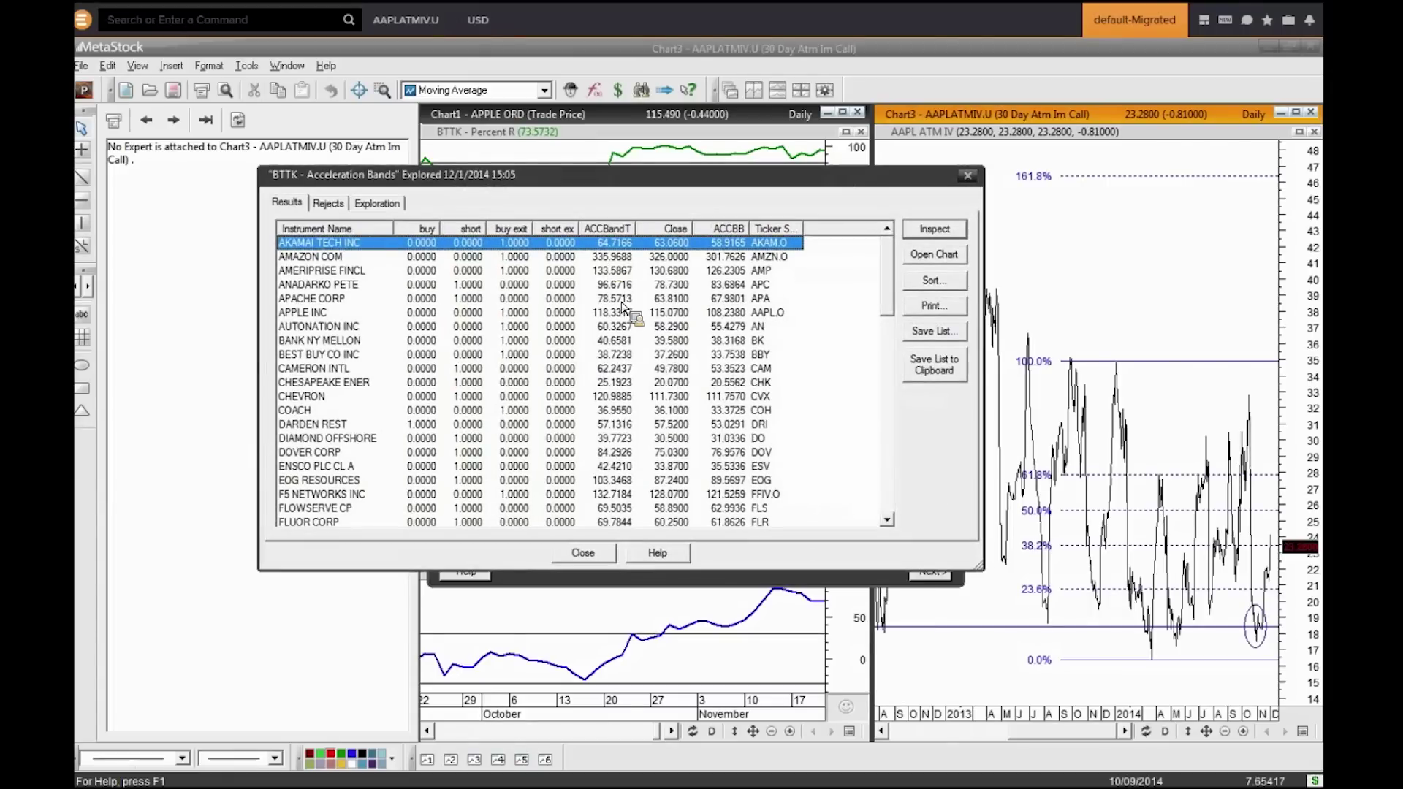
click(427, 231)
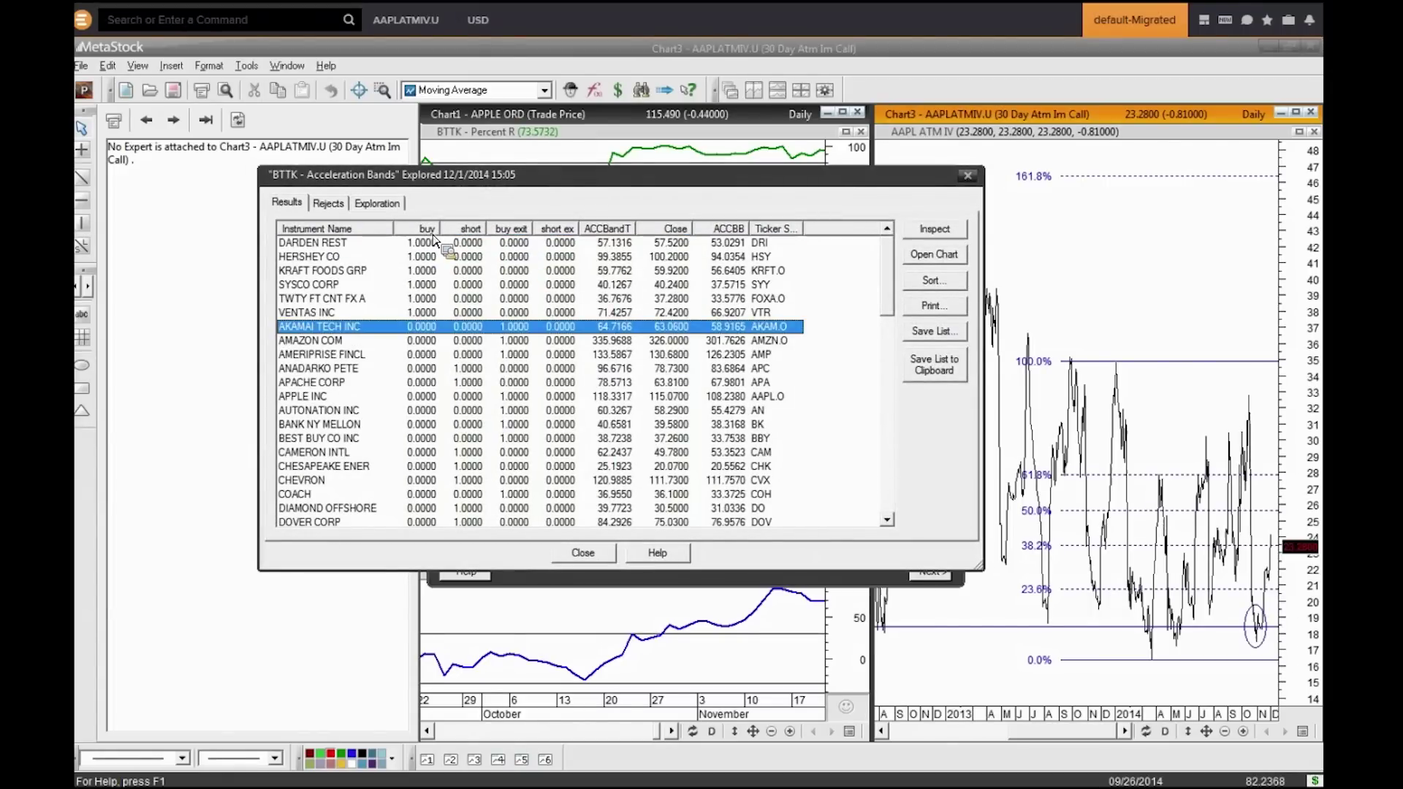
click(469, 230)
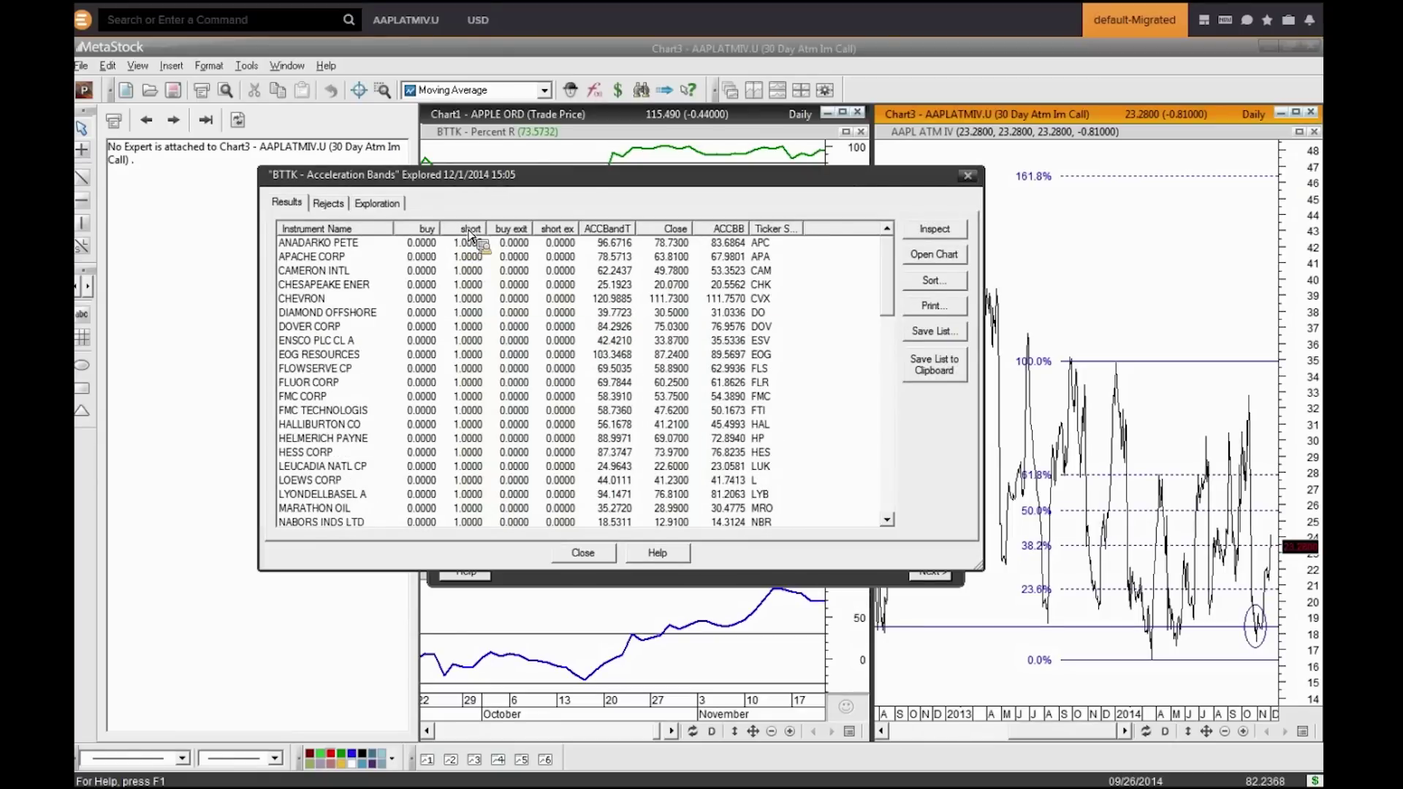
click(555, 231)
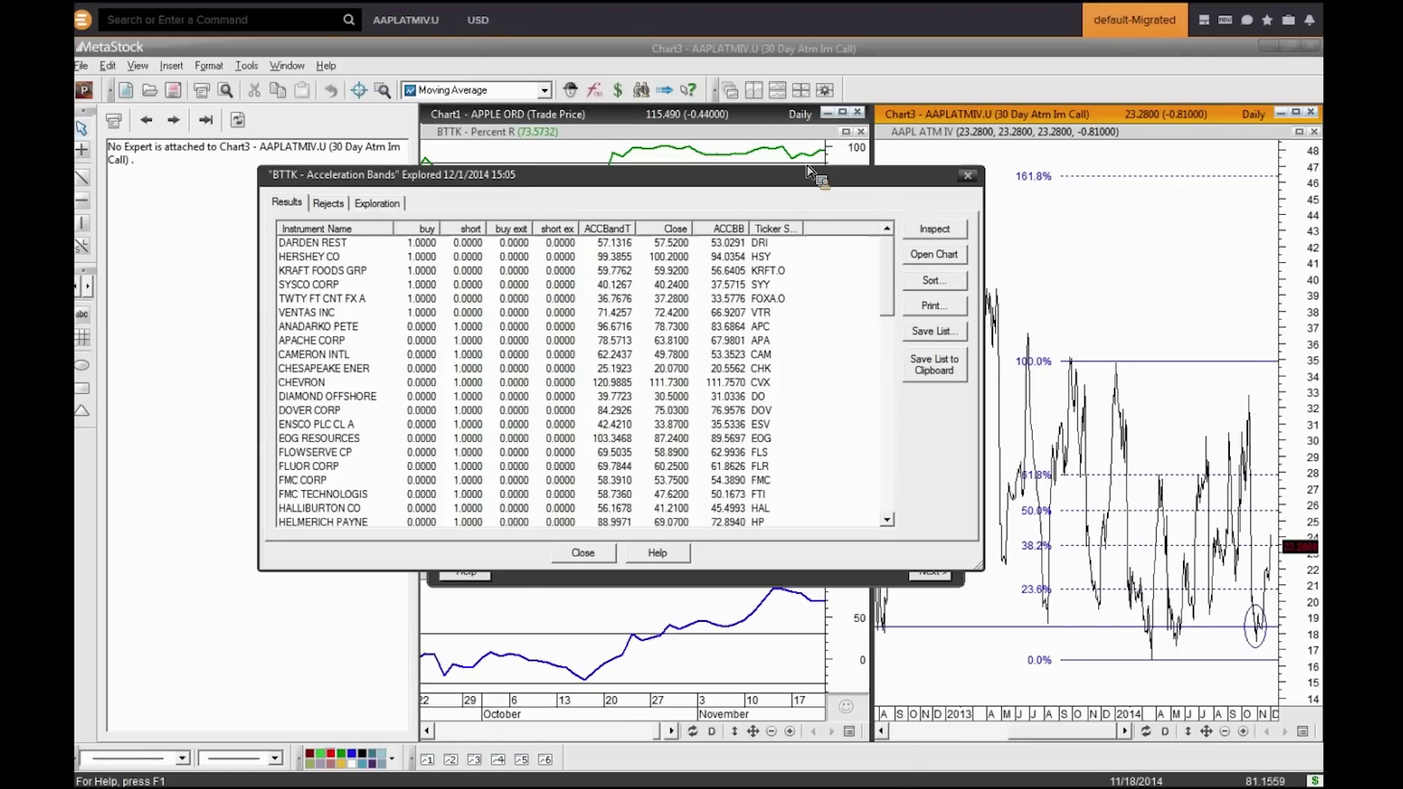
click(968, 176)
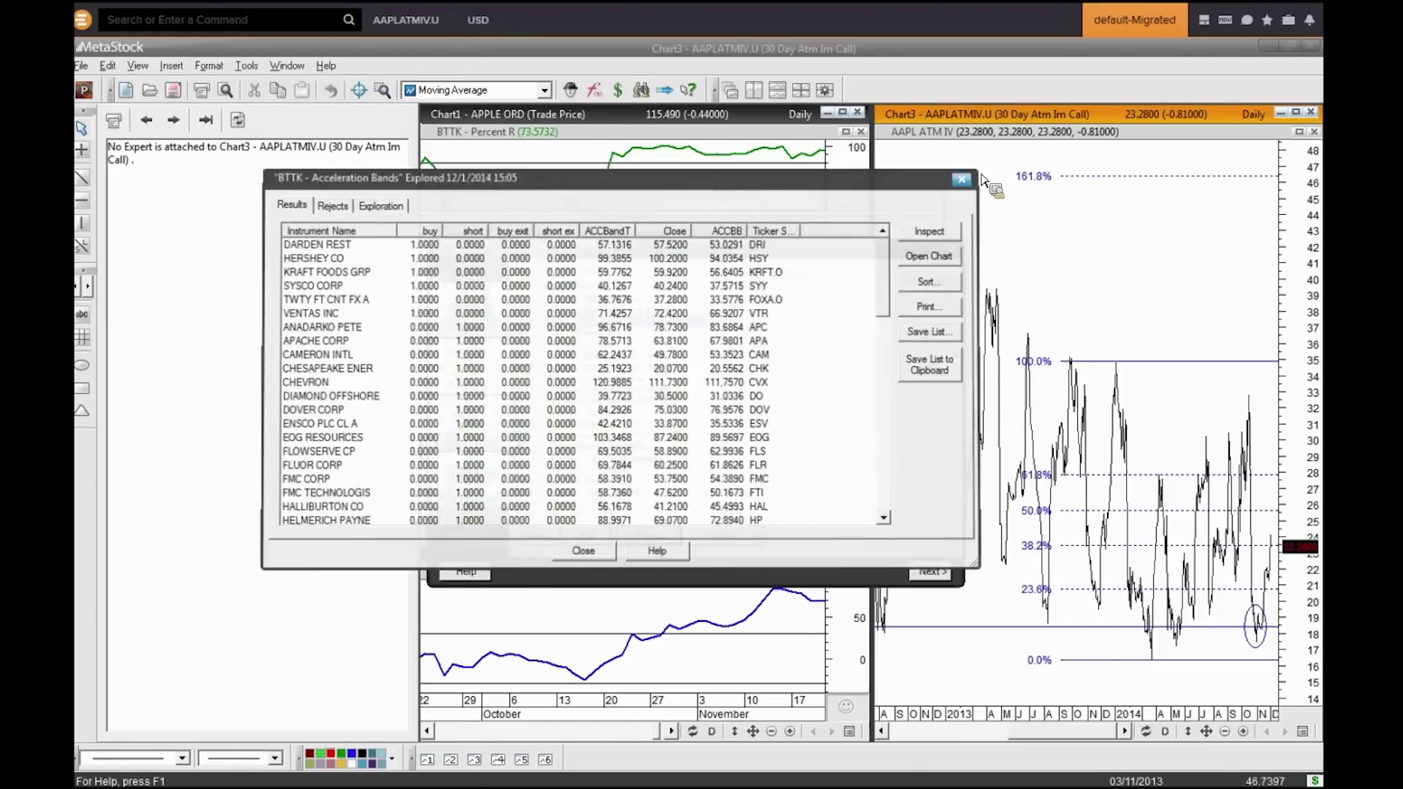
click(949, 249)
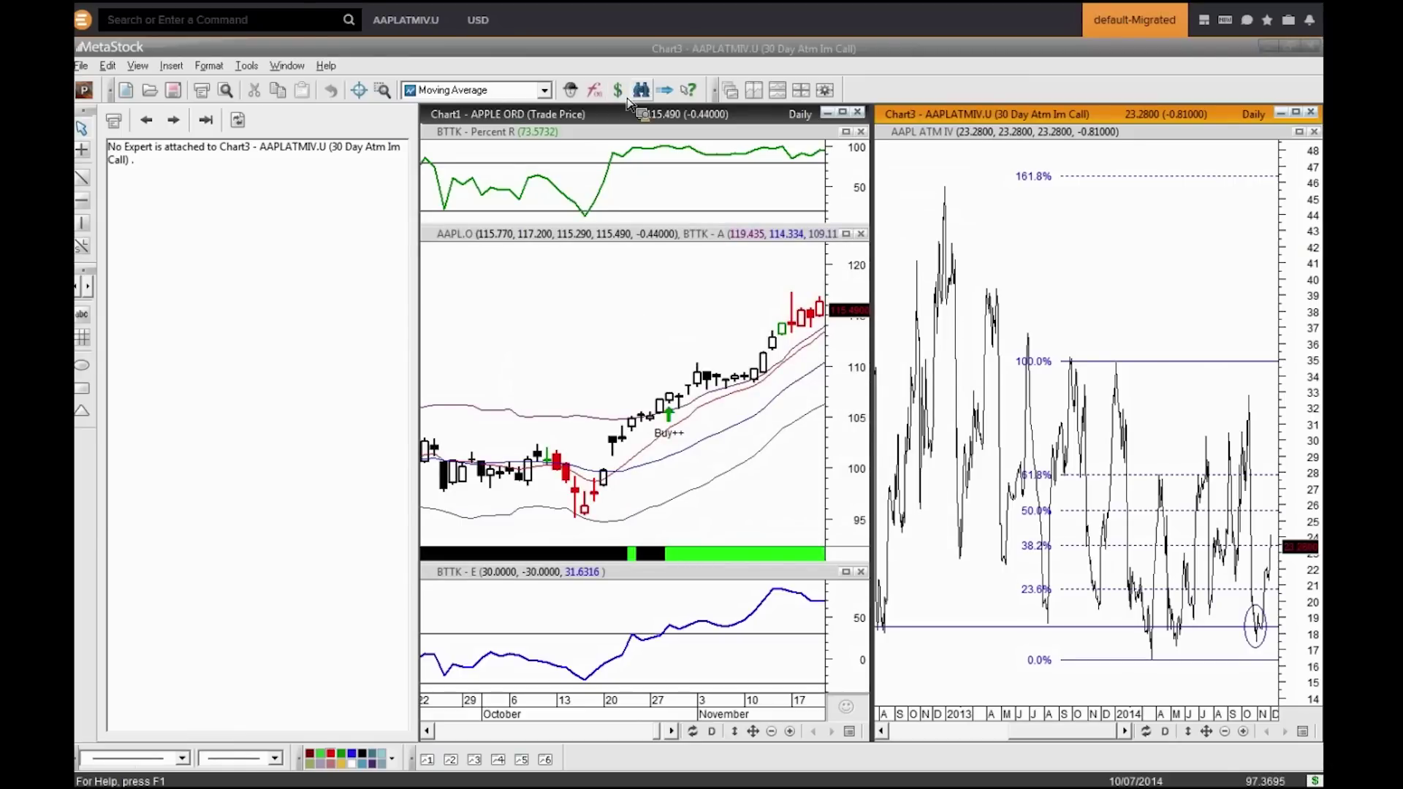
Step: Open Edit Expert for the Apple chart's expert and browse its Highlights and Symbols tabs
click(590, 291)
right_click(594, 314)
mouse_move(659, 375)
click(781, 389)
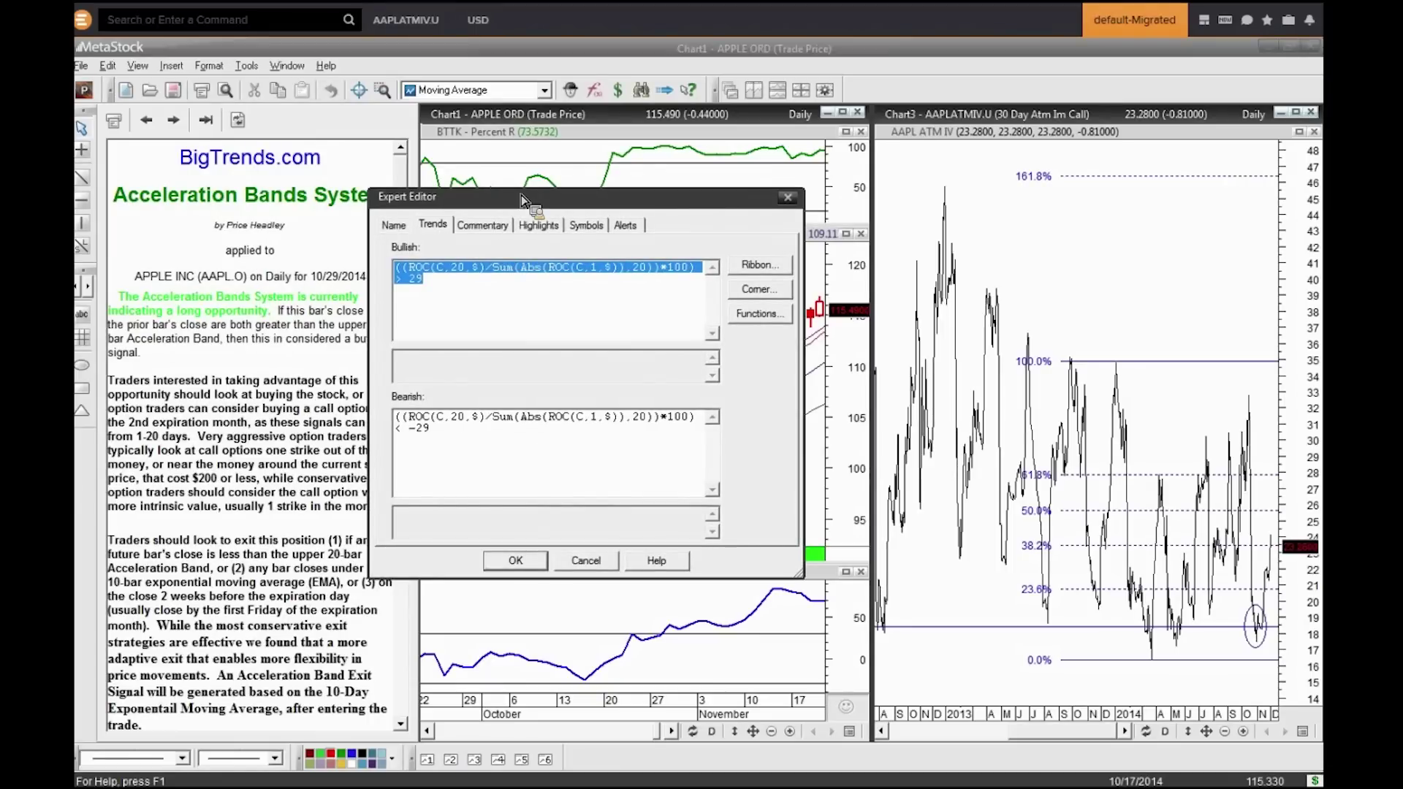
click(547, 229)
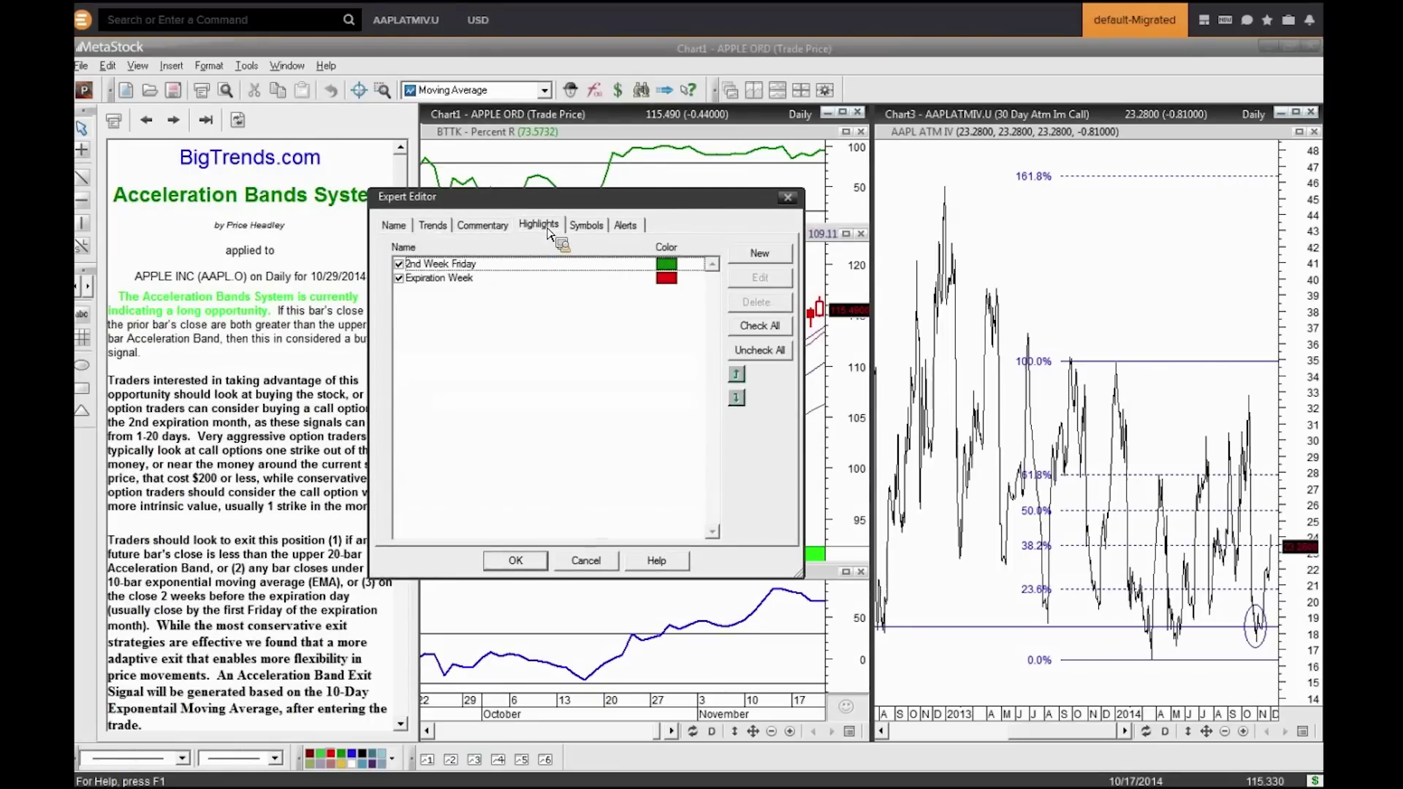
click(586, 225)
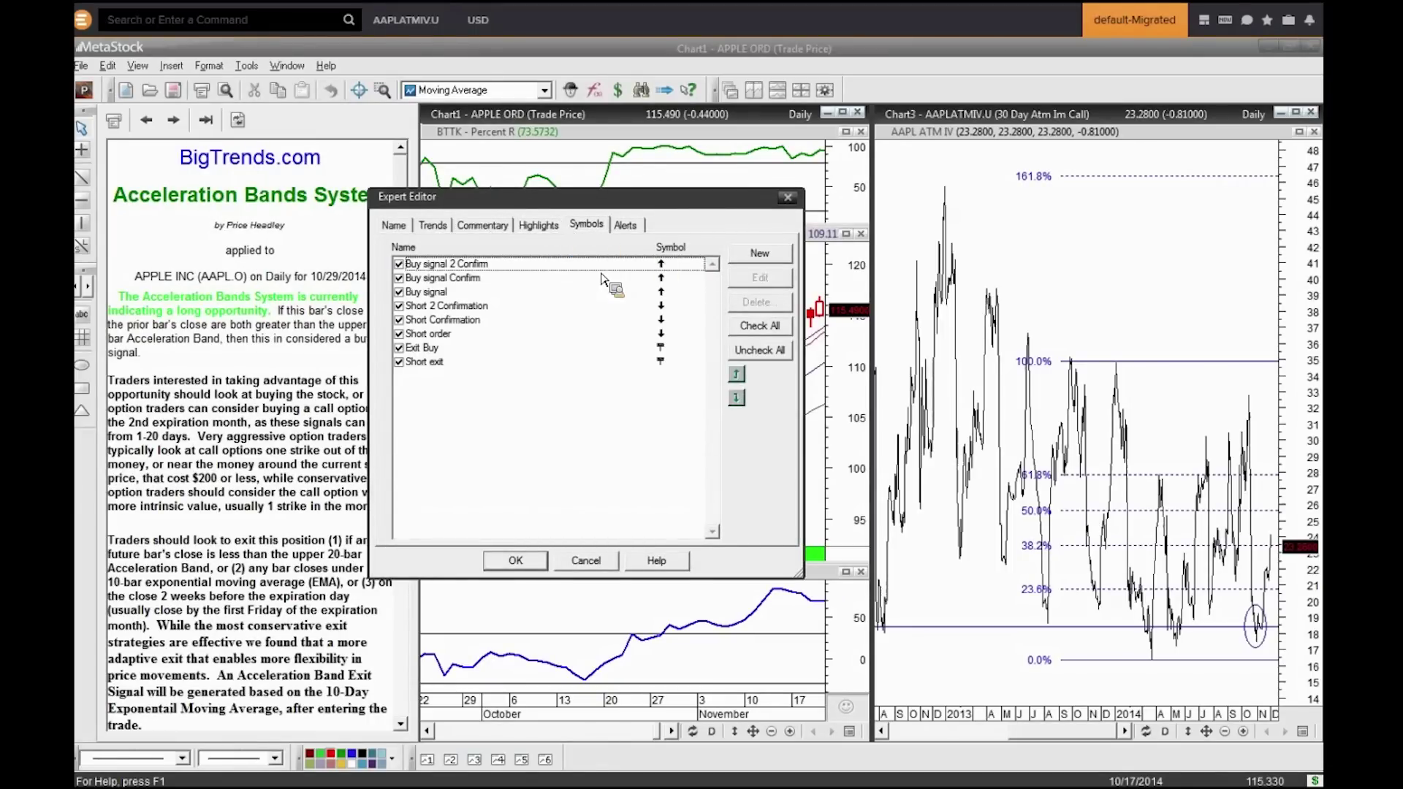
Step: Review the Short 2 Confirmation symbol's formula, then close both editors unchanged
click(446, 293)
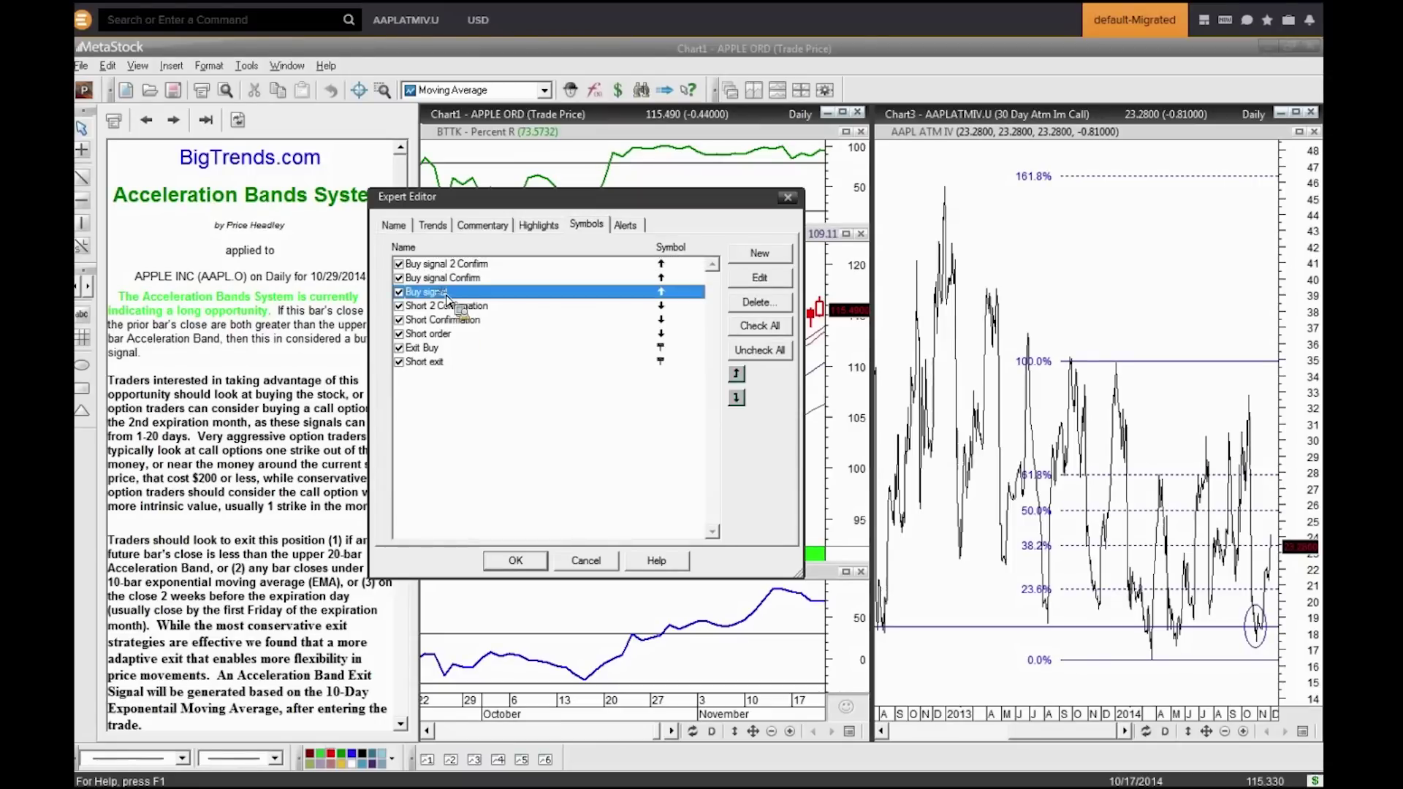
drag(447, 300, 729, 310)
click(762, 284)
click(532, 393)
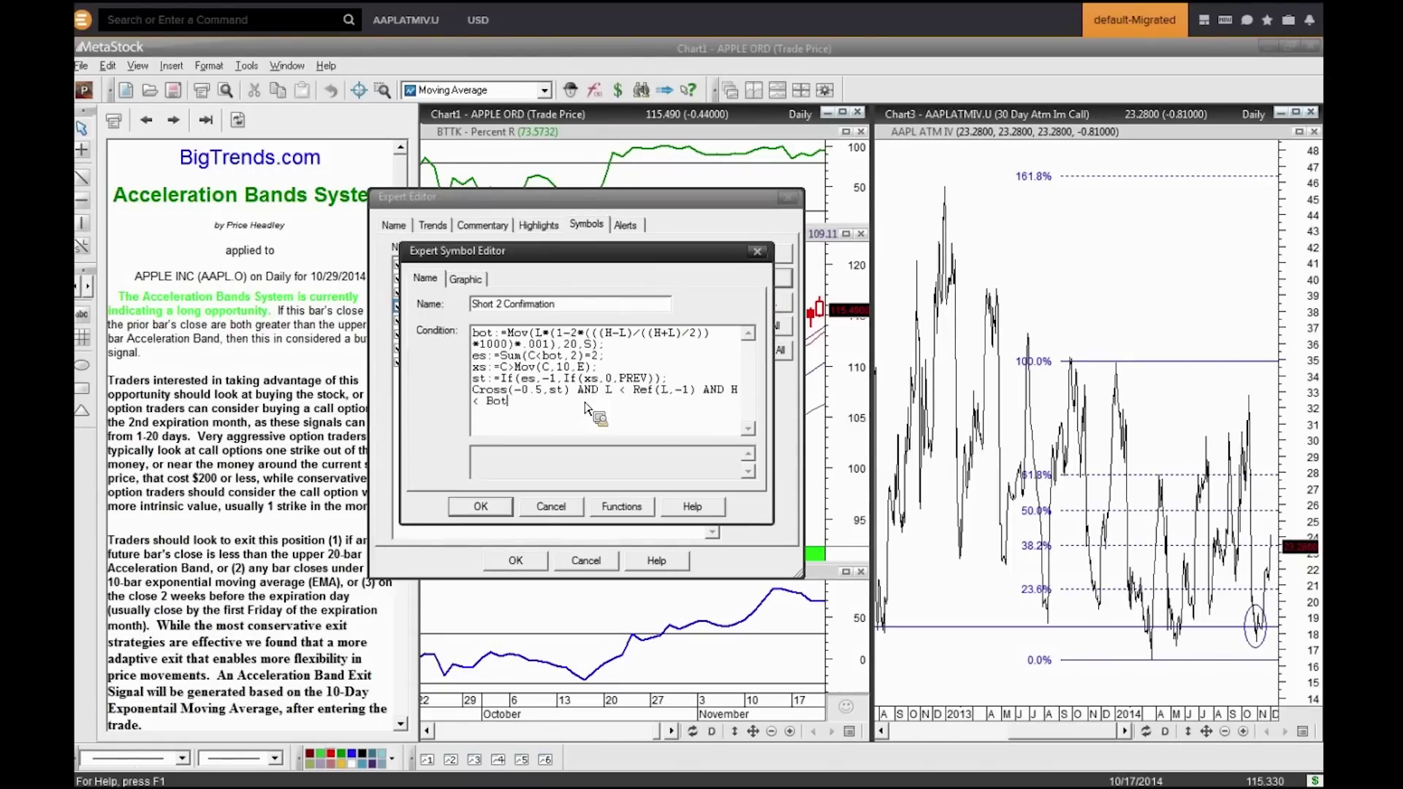
click(507, 404)
click(577, 509)
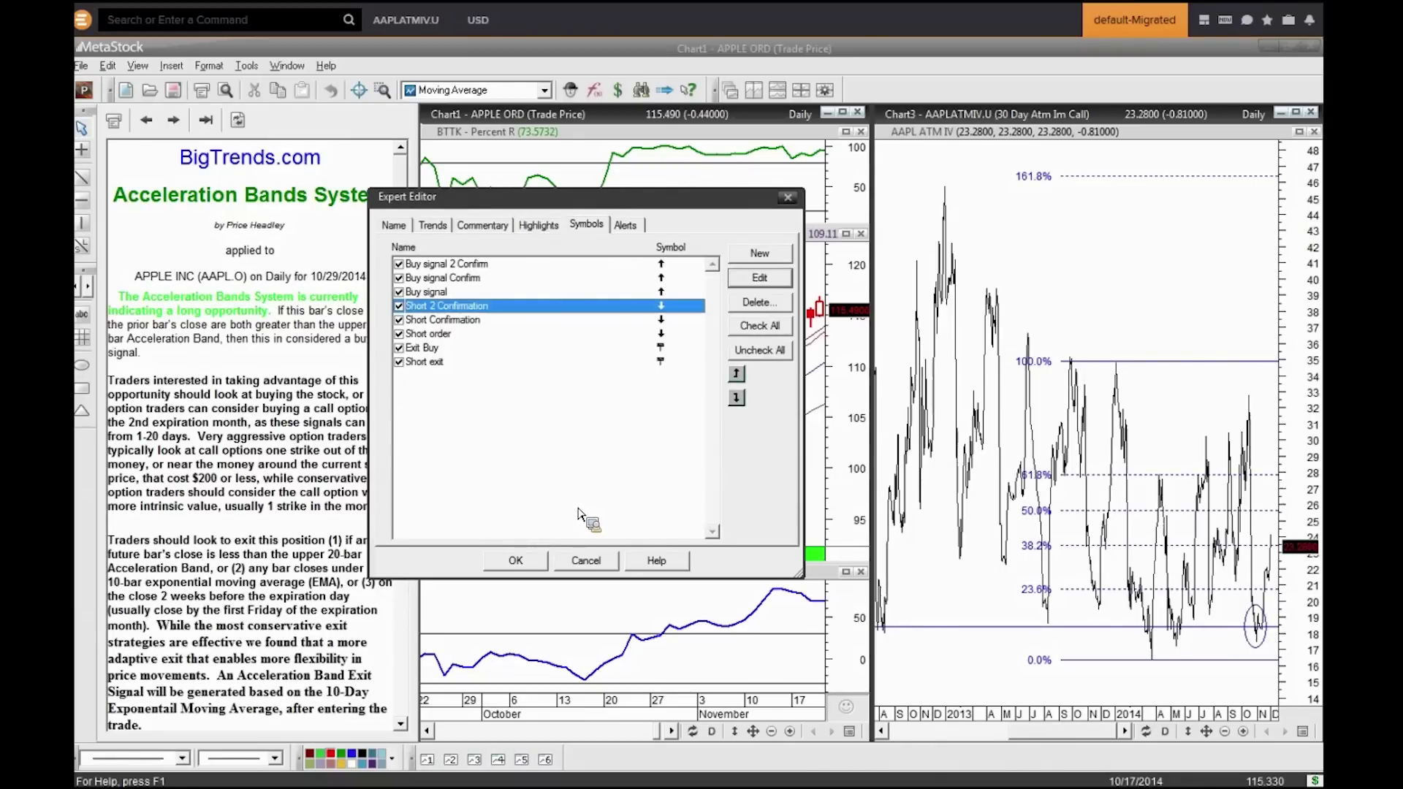
click(614, 567)
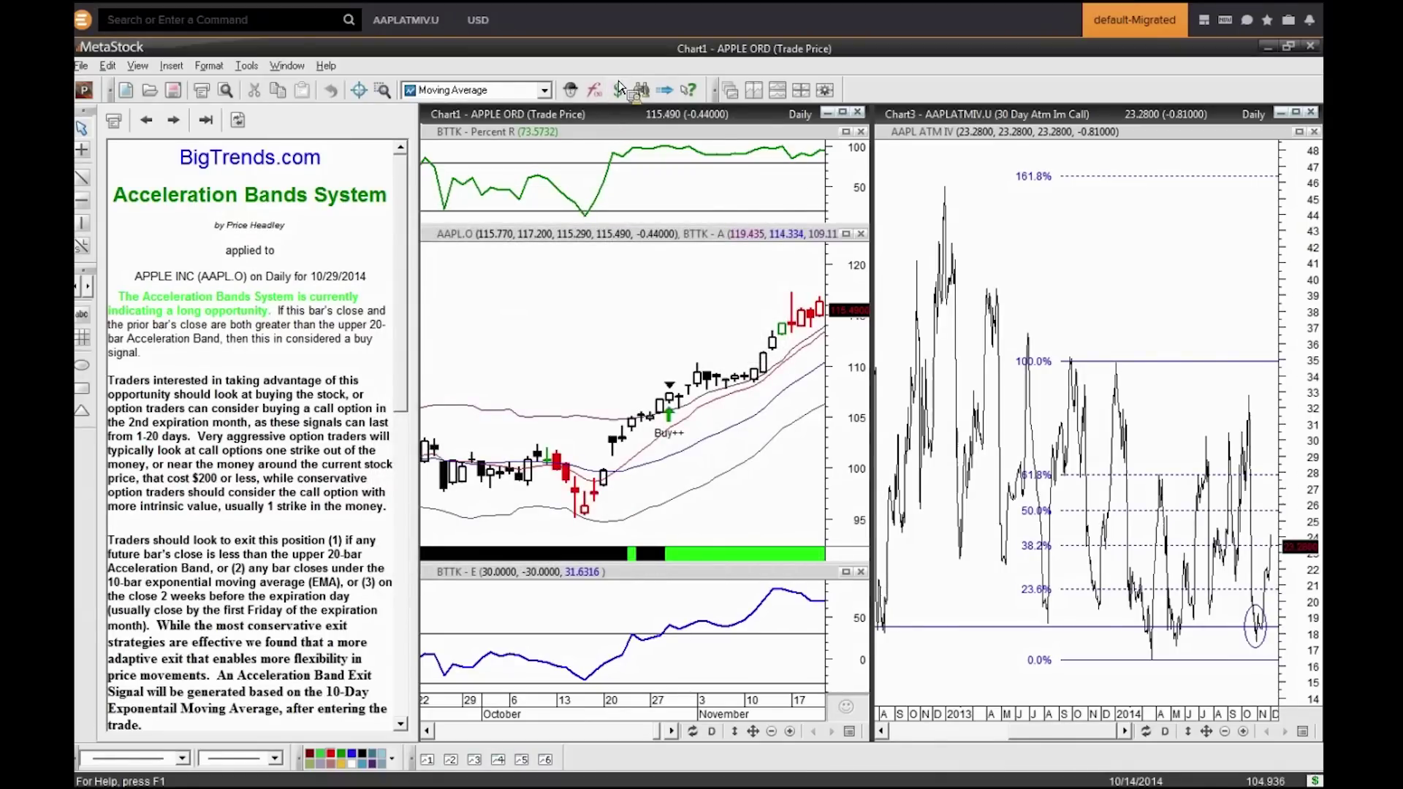
Step: Open the System Tester list and select BTTK - Options Shark <R> to view its description
click(617, 90)
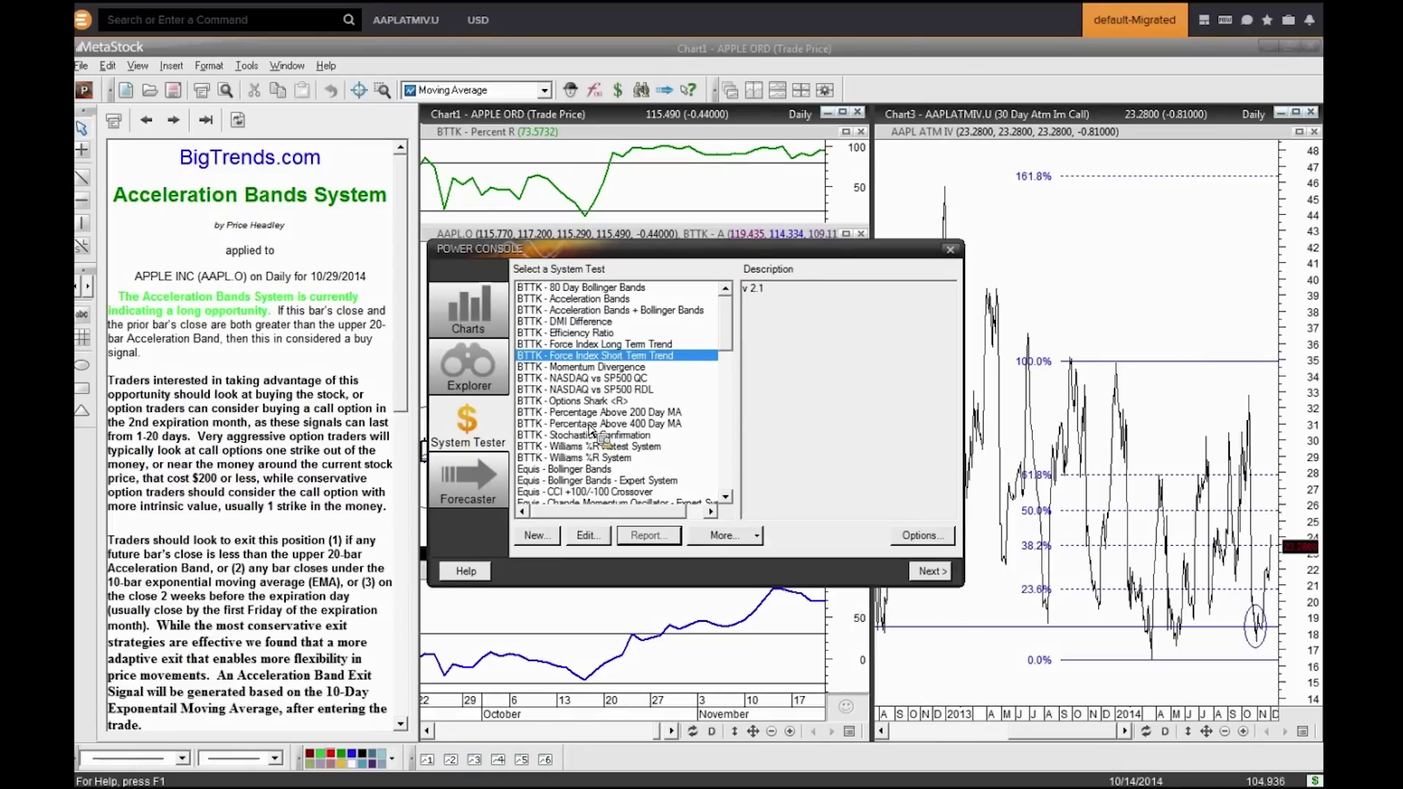
click(596, 401)
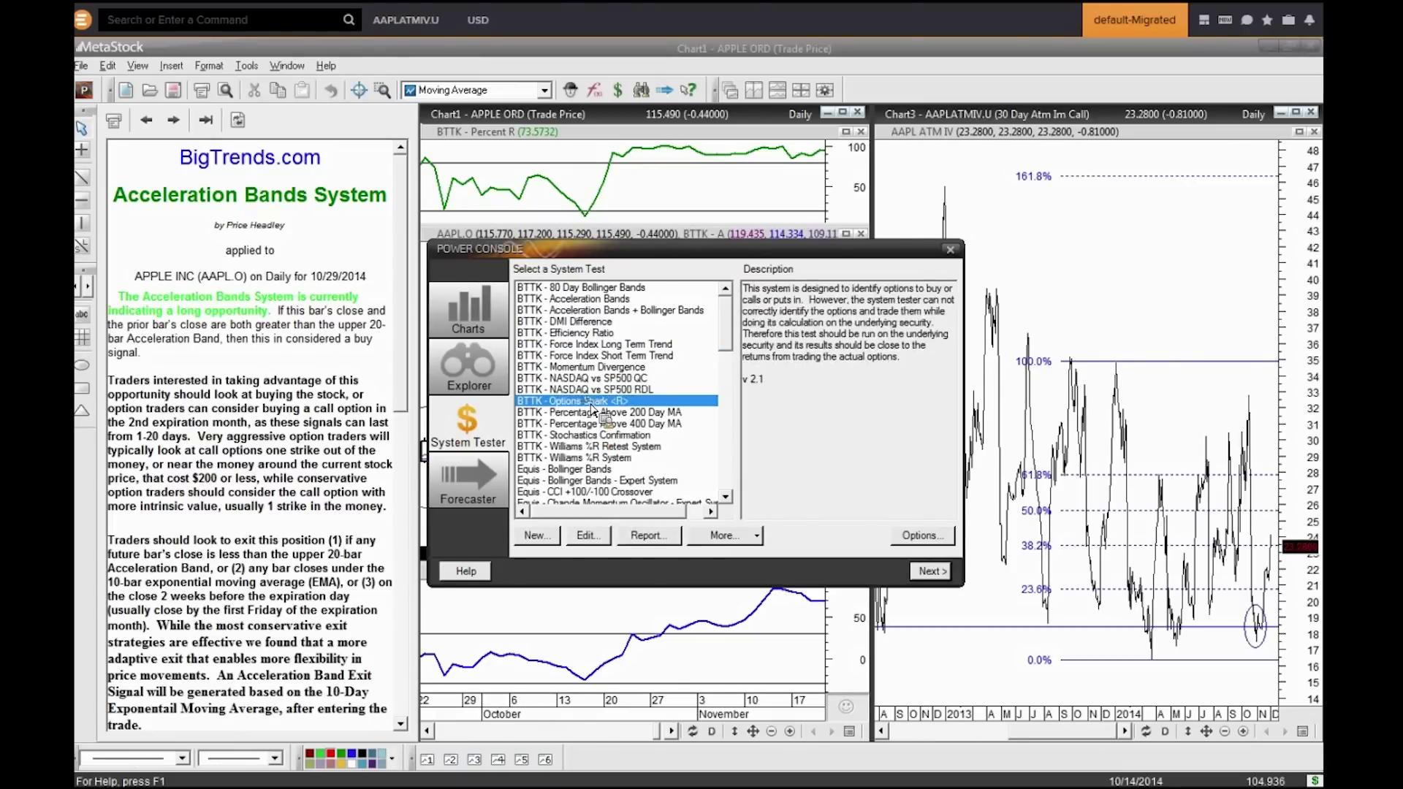